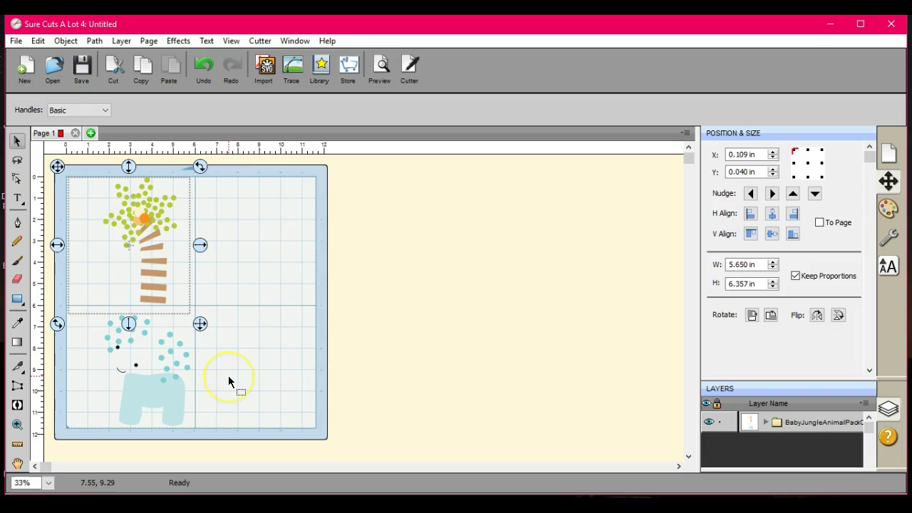
# - Drag the elephant over the tree and back to its original spot
pyautogui.click(301, 188)
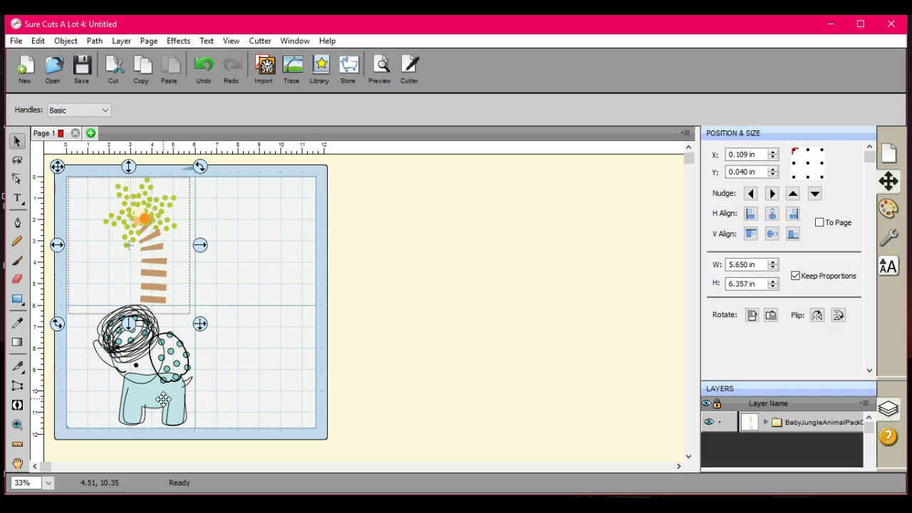
pyautogui.moveTo(164, 401); pyautogui.dragTo(161, 248)
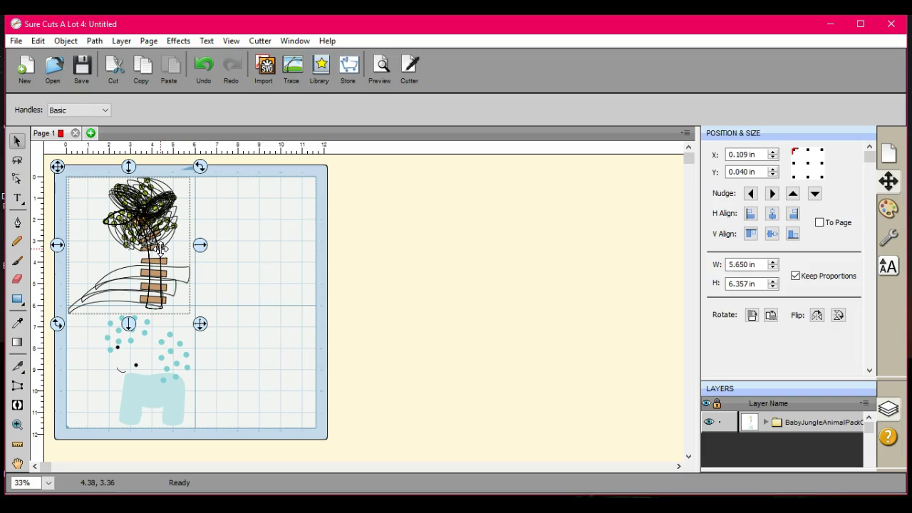
pyautogui.moveTo(160, 248); pyautogui.dragTo(163, 291)
pyautogui.moveTo(162, 291); pyautogui.dragTo(154, 253)
pyautogui.moveTo(154, 253); pyautogui.dragTo(175, 401)
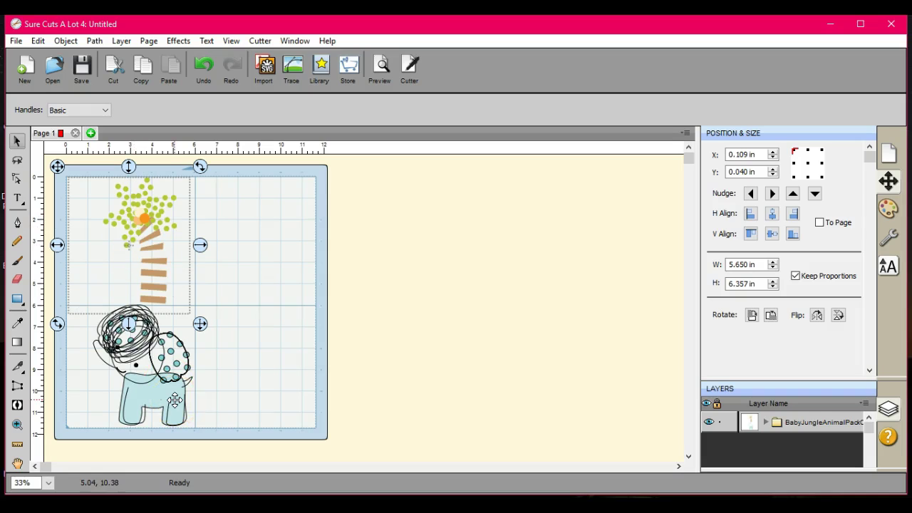
pyautogui.moveTo(134, 334); pyautogui.dragTo(191, 360)
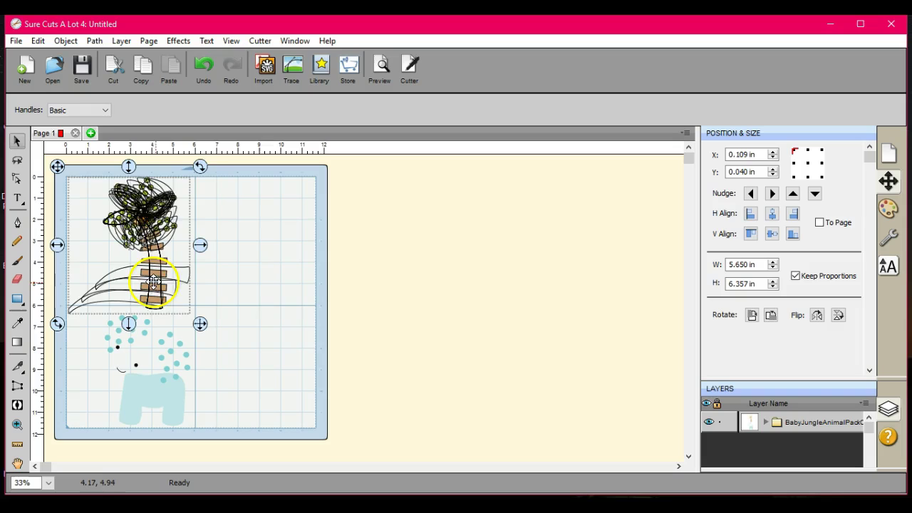
# - Ungroup the clipart and fill the trunk group with solid brown
pyautogui.click(66, 41)
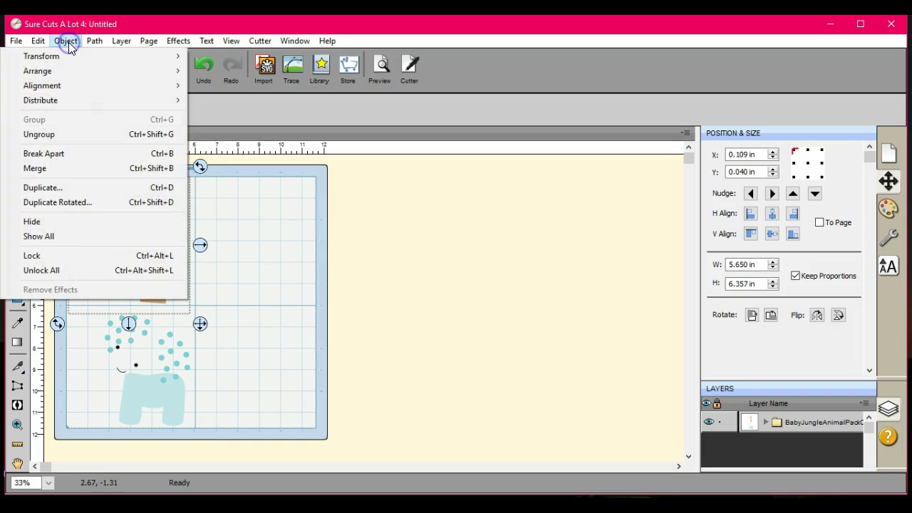
pyautogui.click(87, 134)
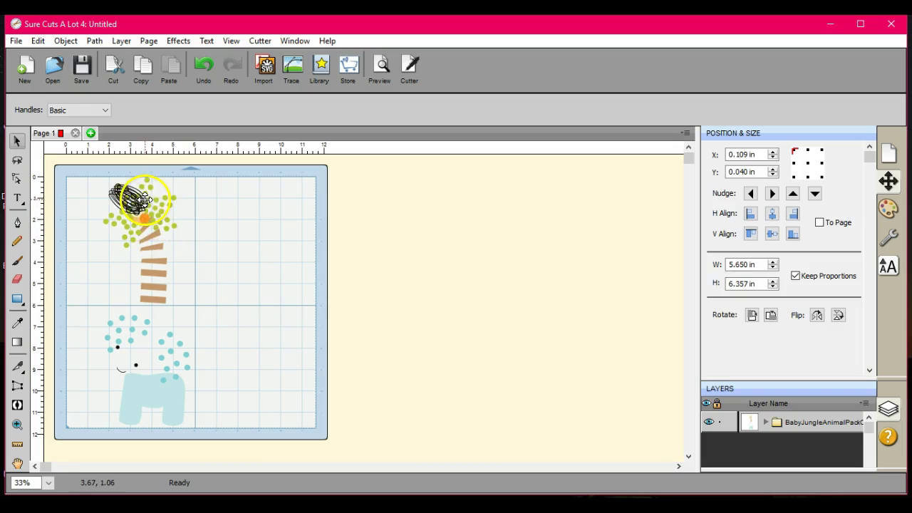
pyautogui.click(159, 262)
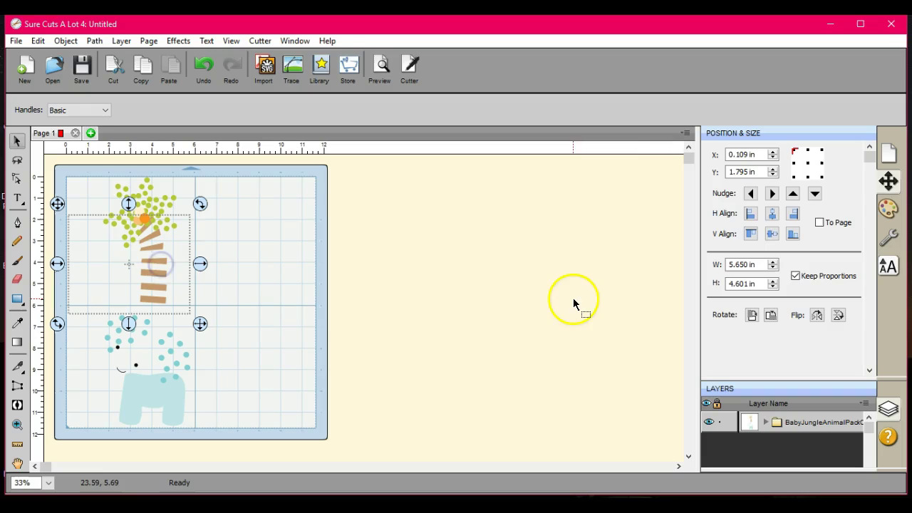
pyautogui.click(889, 210)
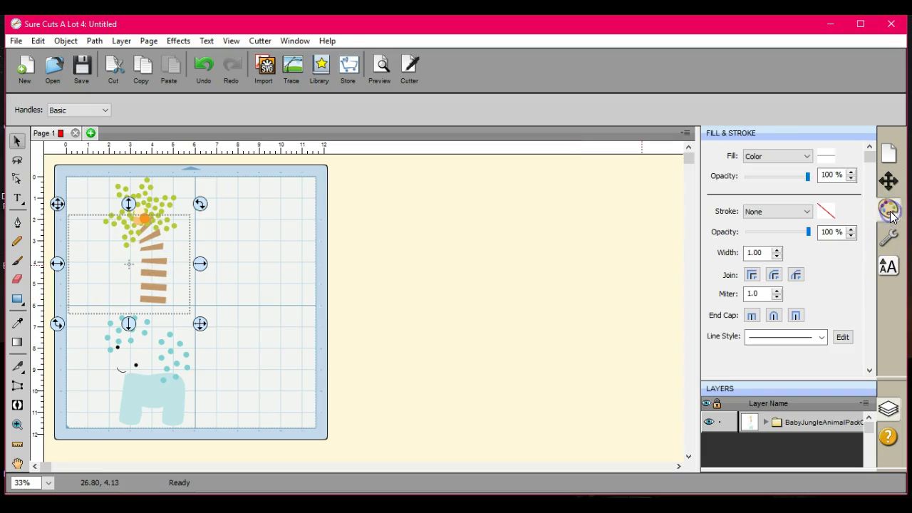
pyautogui.click(808, 156)
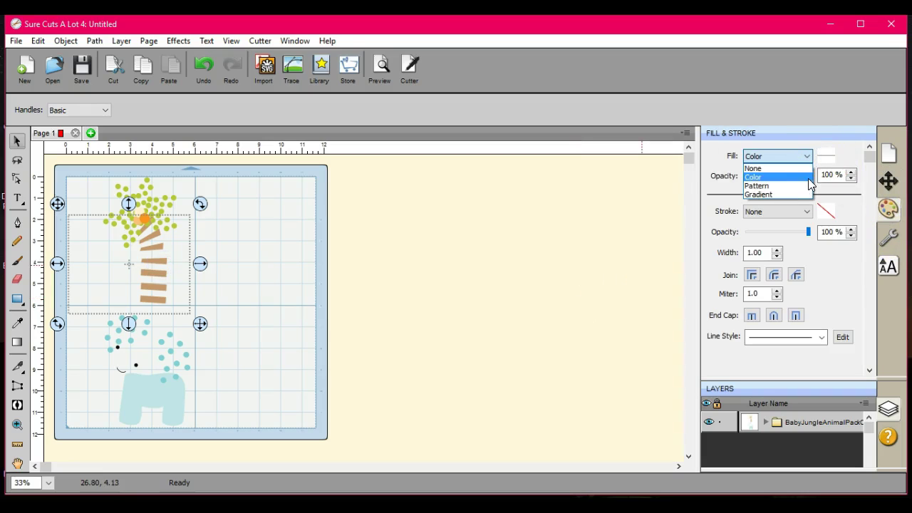
pyautogui.click(809, 178)
pyautogui.click(829, 154)
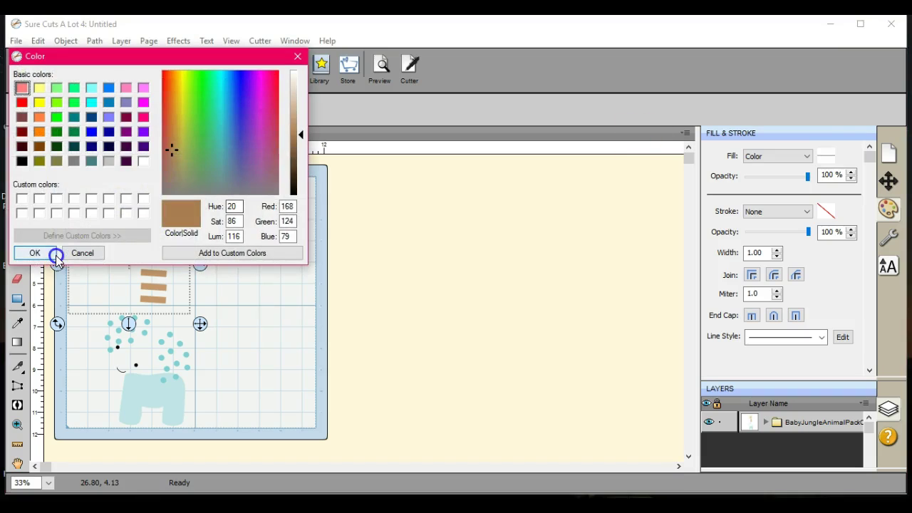
pyautogui.click(41, 254)
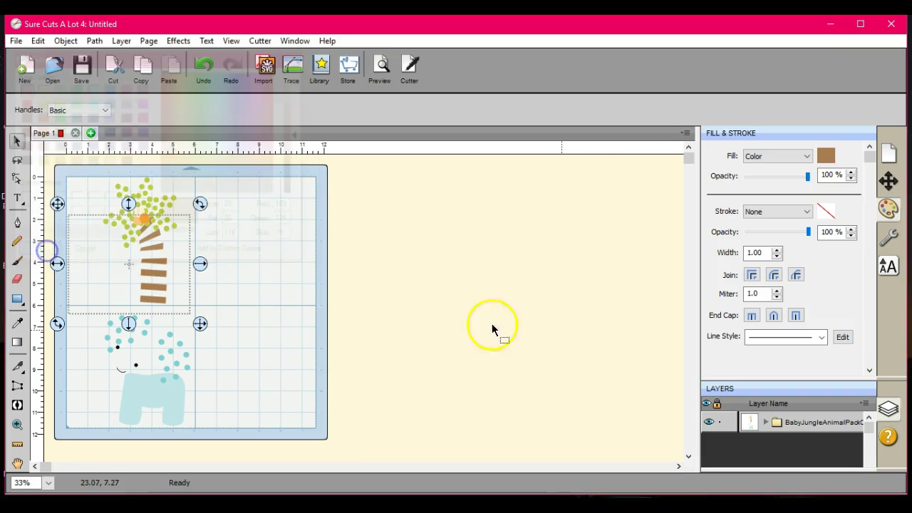
# - Give the trunk a solid black outline and move it to the mat's right edge
pyautogui.click(807, 211)
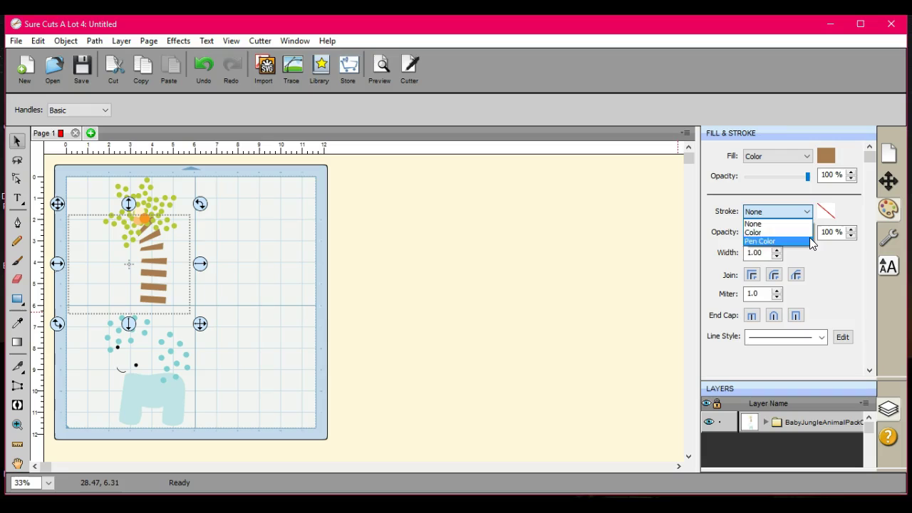
pyautogui.click(810, 232)
pyautogui.click(826, 212)
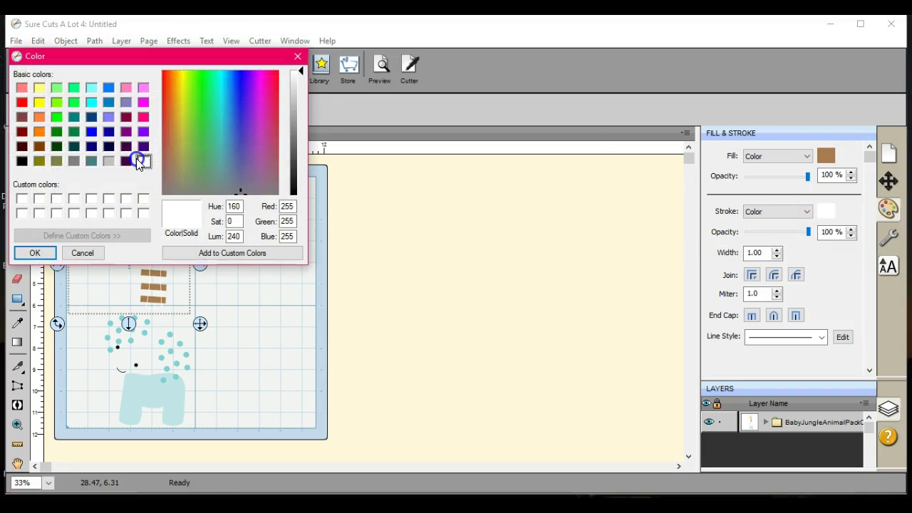
pyautogui.click(288, 192)
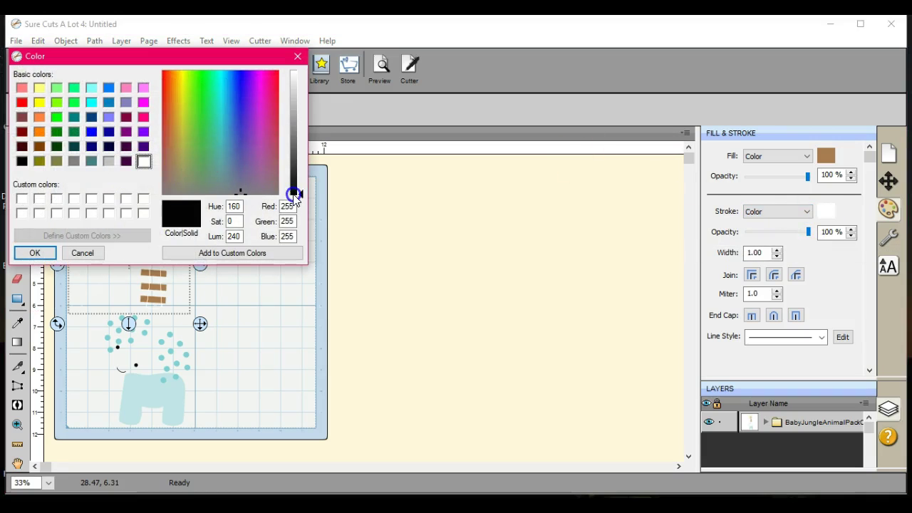
pyautogui.click(37, 253)
pyautogui.click(210, 279)
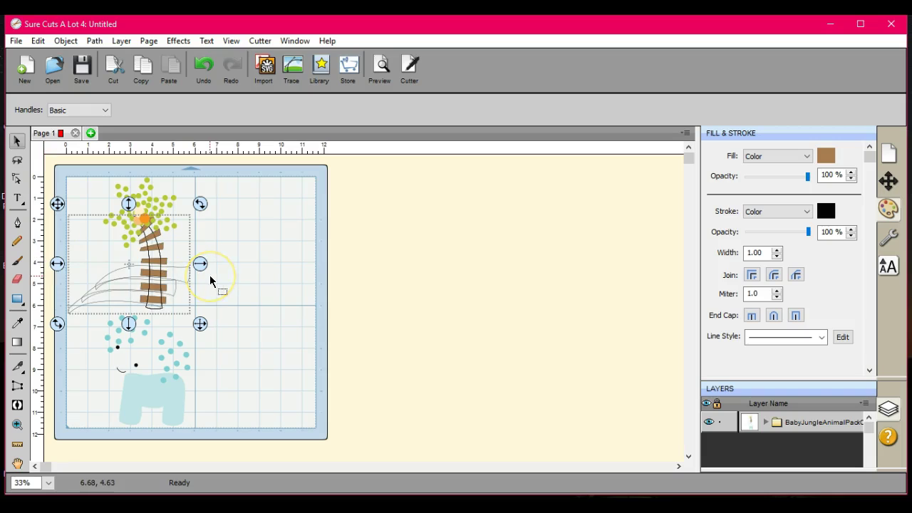
pyautogui.moveTo(57, 265); pyautogui.dragTo(226, 265)
# - Ungroup the trunk pieces and position the trunk outline beneath the leaf cluster
pyautogui.click(204, 278)
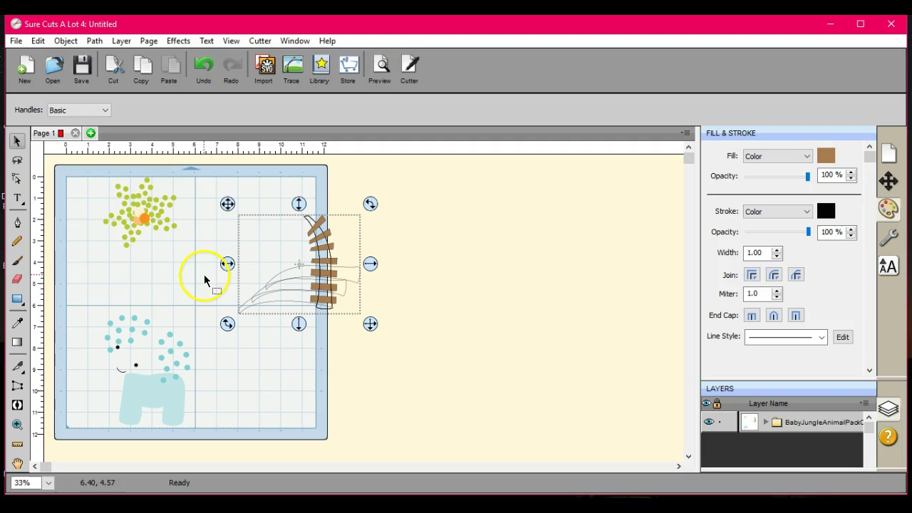
pyautogui.click(66, 40)
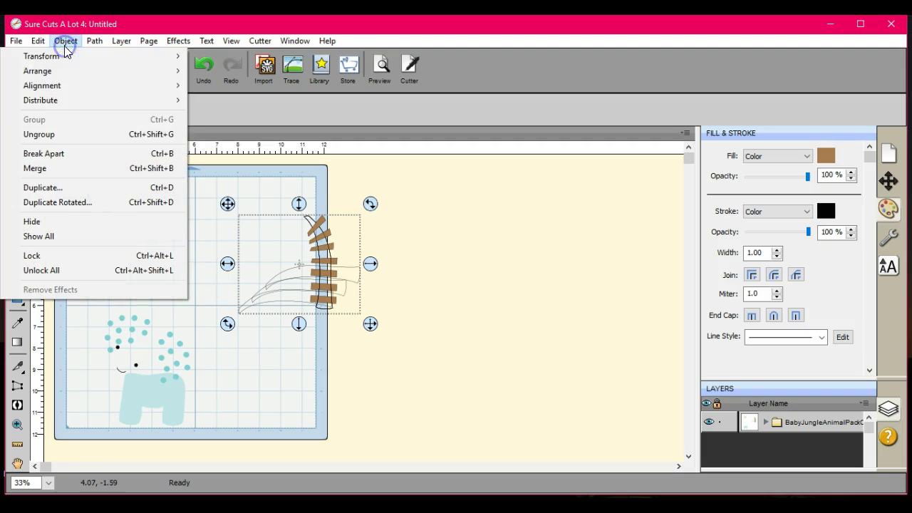
pyautogui.click(73, 134)
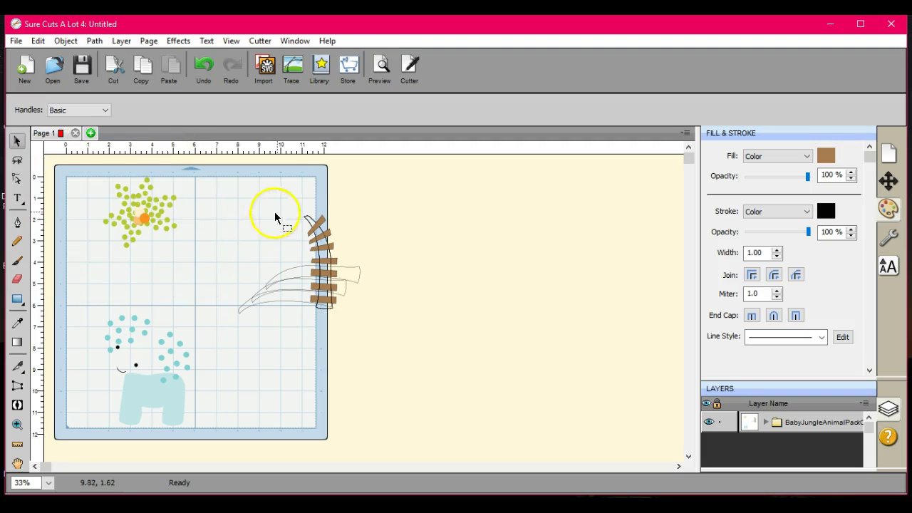
pyautogui.moveTo(296, 216); pyautogui.dragTo(146, 230)
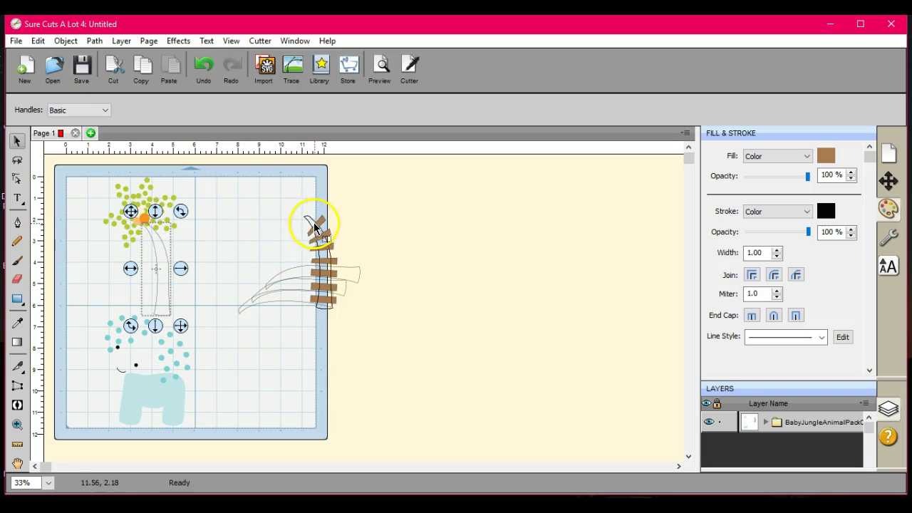
pyautogui.hotkey('ctrl', 'z')
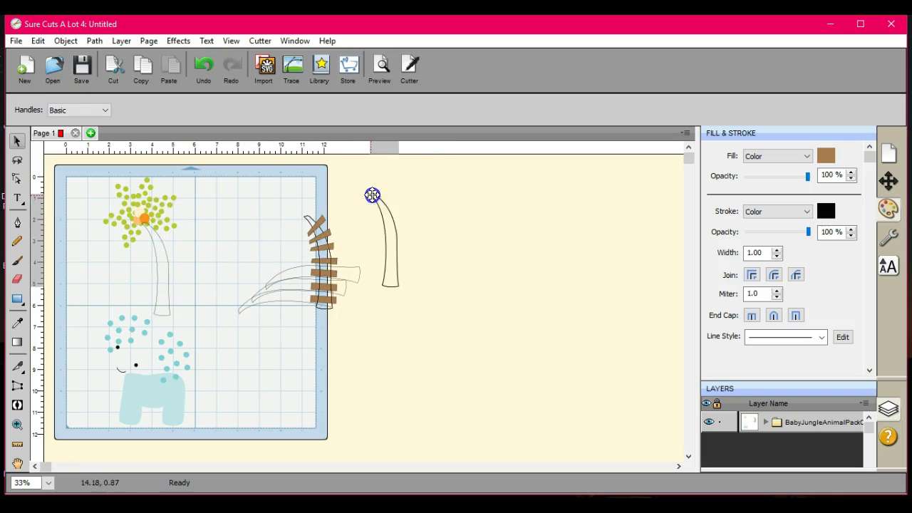
pyautogui.click(376, 193)
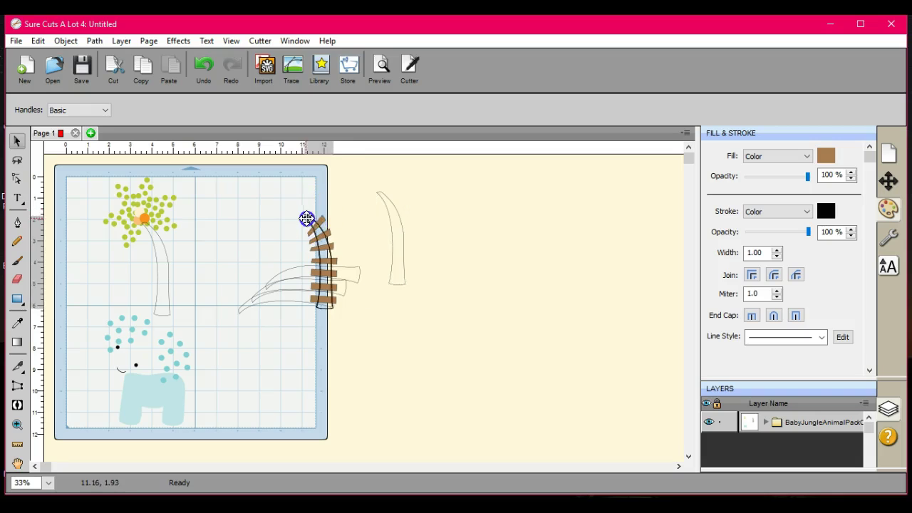
pyautogui.click(382, 191)
pyautogui.moveTo(361, 207); pyautogui.dragTo(305, 216)
pyautogui.hotkey('ctrl', 'z')
pyautogui.moveTo(366, 200); pyautogui.dragTo(377, 193)
pyautogui.moveTo(316, 224); pyautogui.dragTo(378, 194)
# - Gather the brown strips onto the mat and weld them into one shape
pyautogui.moveTo(296, 204); pyautogui.dragTo(341, 308)
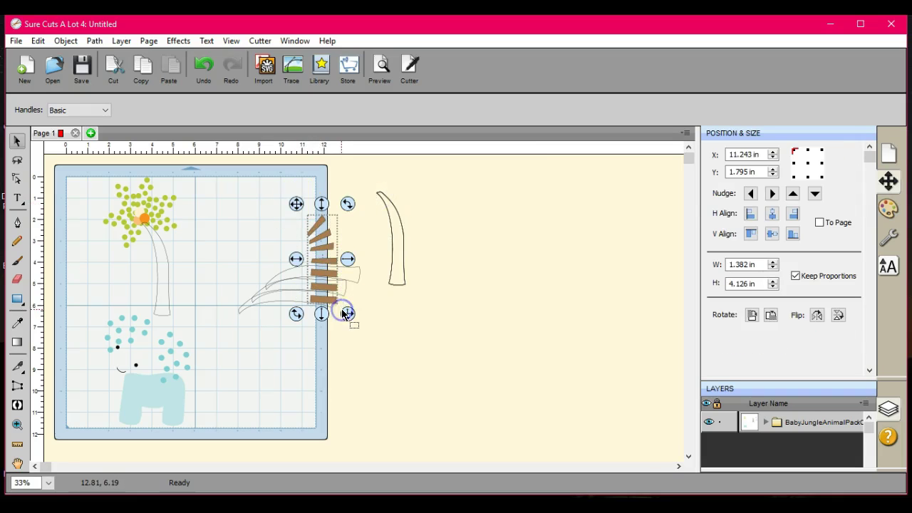
pyautogui.moveTo(297, 203); pyautogui.dragTo(209, 187)
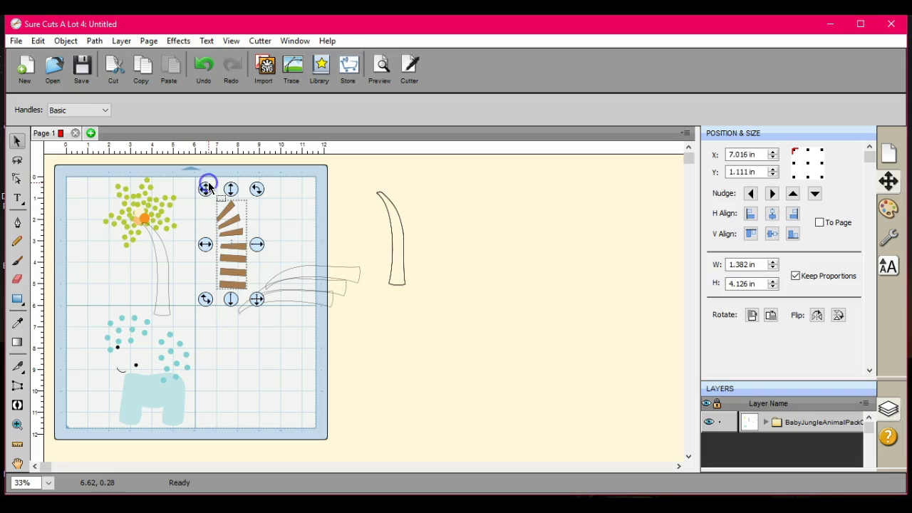
pyautogui.click(92, 42)
pyautogui.click(92, 54)
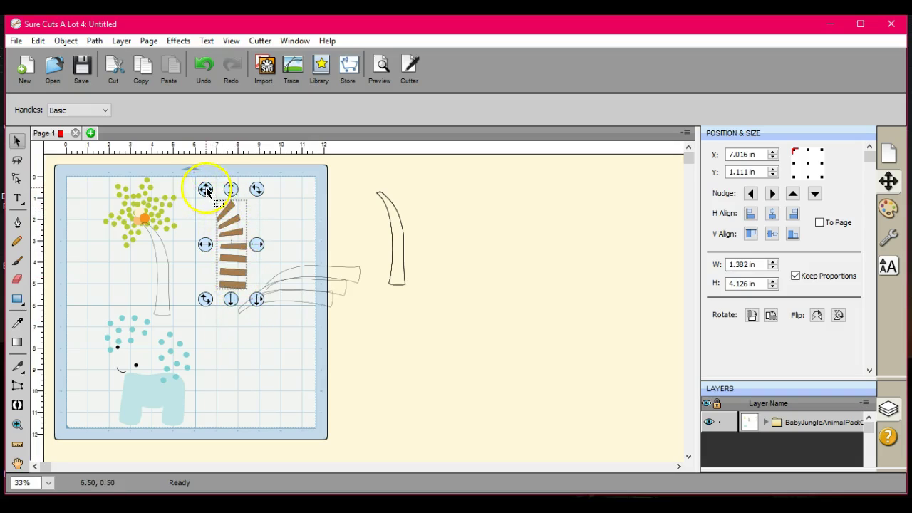
pyautogui.moveTo(205, 189); pyautogui.dragTo(346, 183)
# - Delete the horn shape, welded brown strips and grass together
pyautogui.moveTo(207, 172); pyautogui.dragTo(483, 350)
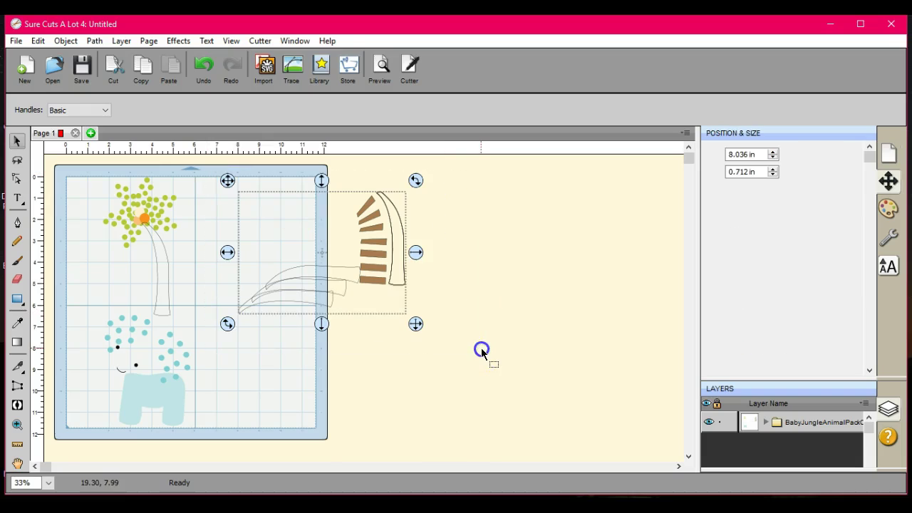
pyautogui.rightClick(364, 248)
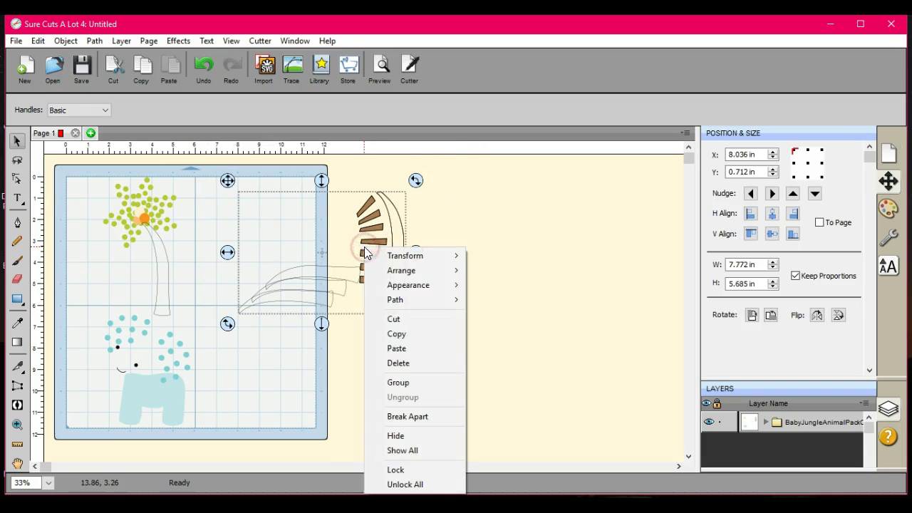
pyautogui.click(408, 365)
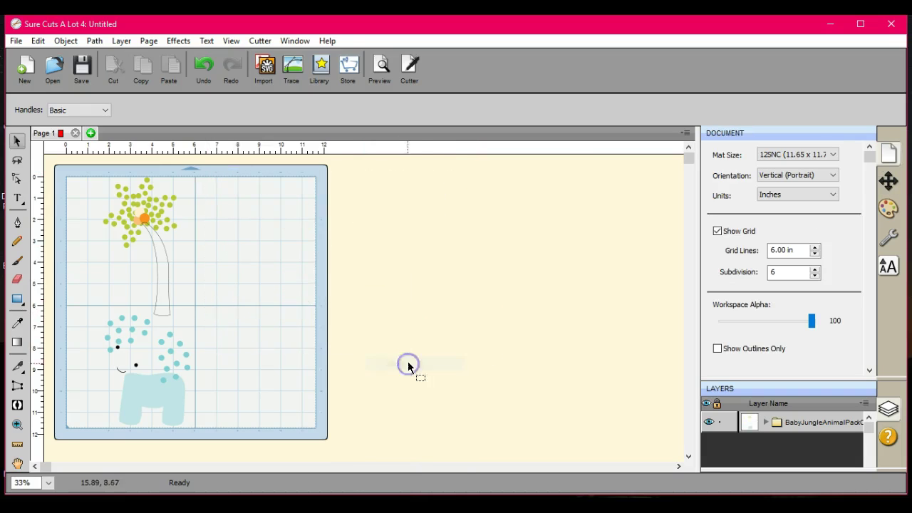
# - Move the spare trunk to the mat's right edge and ungroup the leaves to isolate a green dot cluster
pyautogui.moveTo(158, 248); pyautogui.dragTo(311, 228)
pyautogui.click(159, 247)
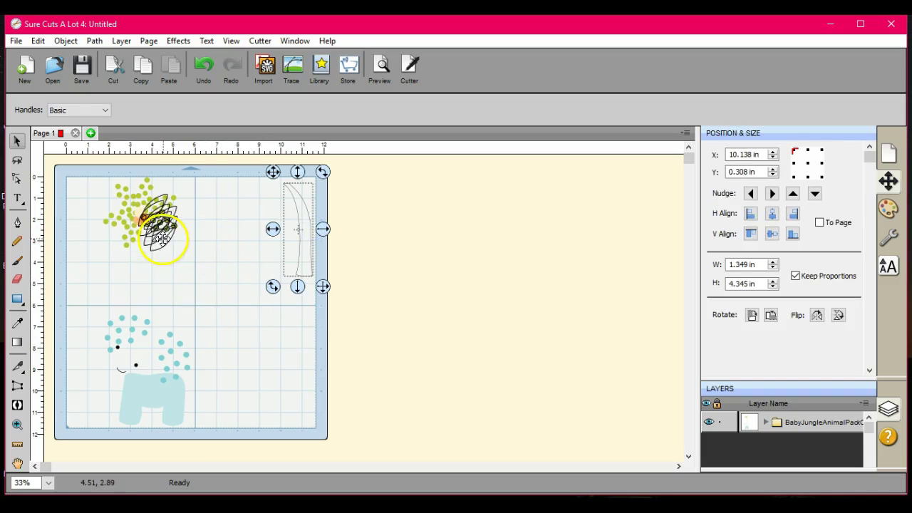
pyautogui.moveTo(165, 238); pyautogui.dragTo(220, 262)
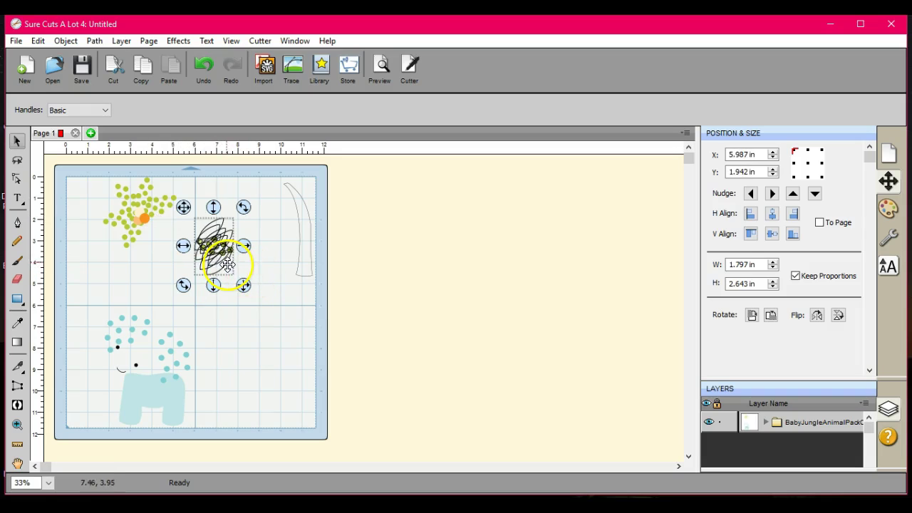
pyautogui.click(65, 42)
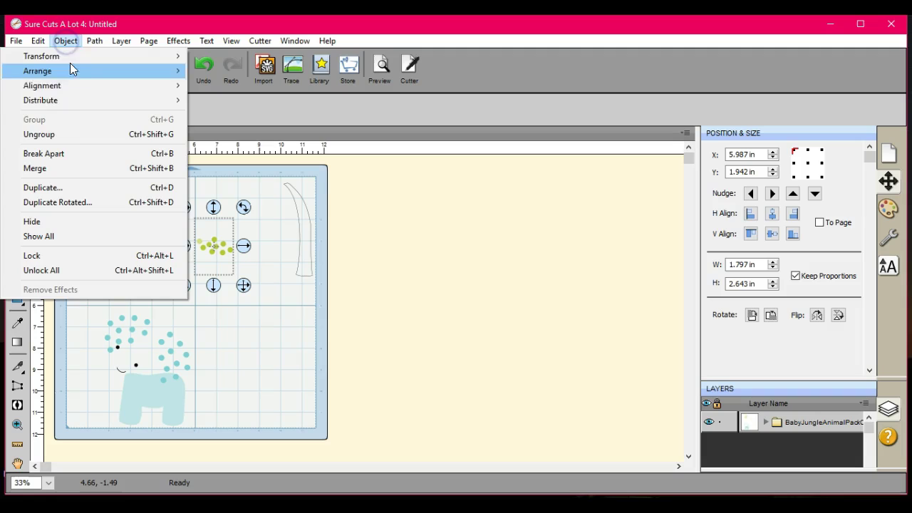
pyautogui.click(71, 142)
pyautogui.moveTo(169, 210); pyautogui.dragTo(189, 240)
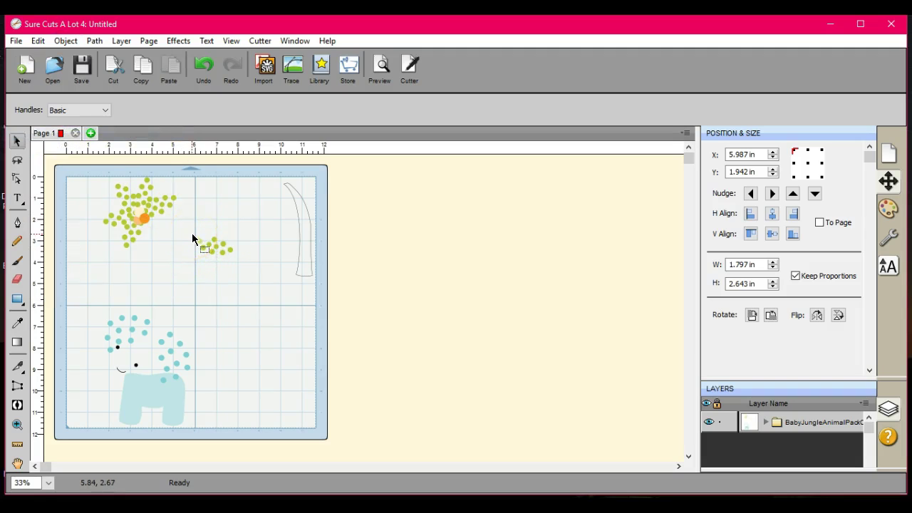
pyautogui.moveTo(193, 237); pyautogui.dragTo(241, 262)
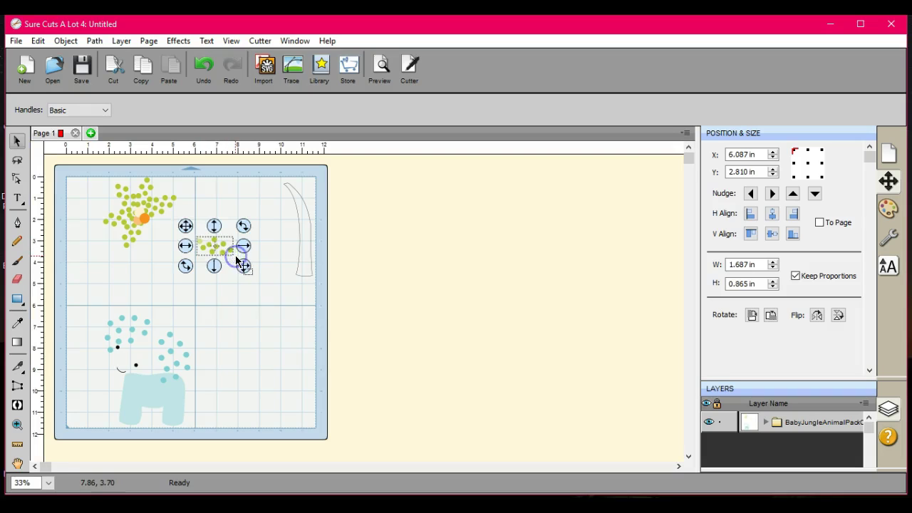
# - Rotate and weld the green dot cluster, then resize it and place it at the trunk top
pyautogui.moveTo(180, 222); pyautogui.dragTo(228, 161)
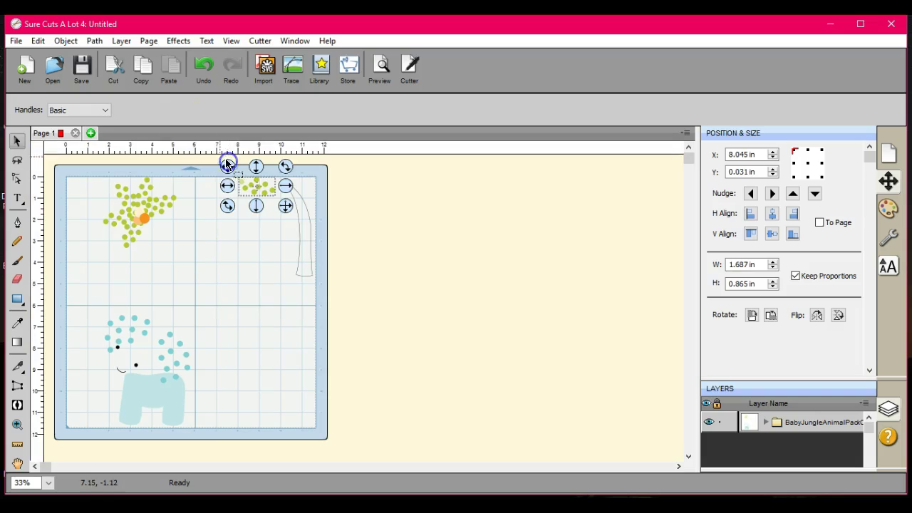
pyautogui.click(94, 41)
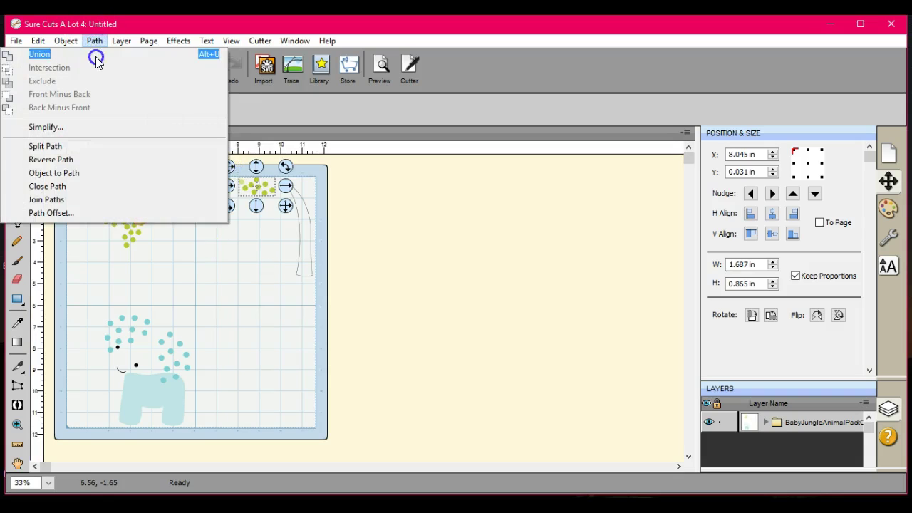
pyautogui.click(96, 60)
pyautogui.moveTo(268, 196); pyautogui.dragTo(243, 178)
pyautogui.click(94, 41)
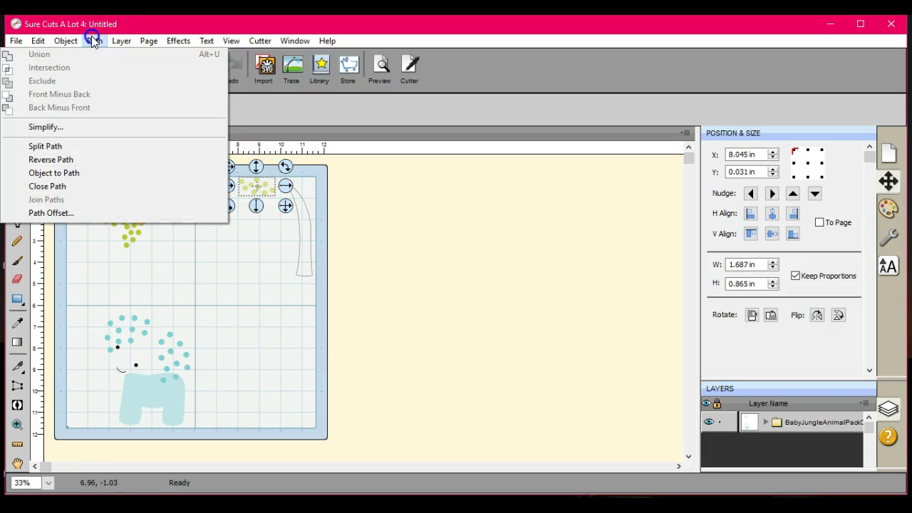
pyautogui.click(255, 183)
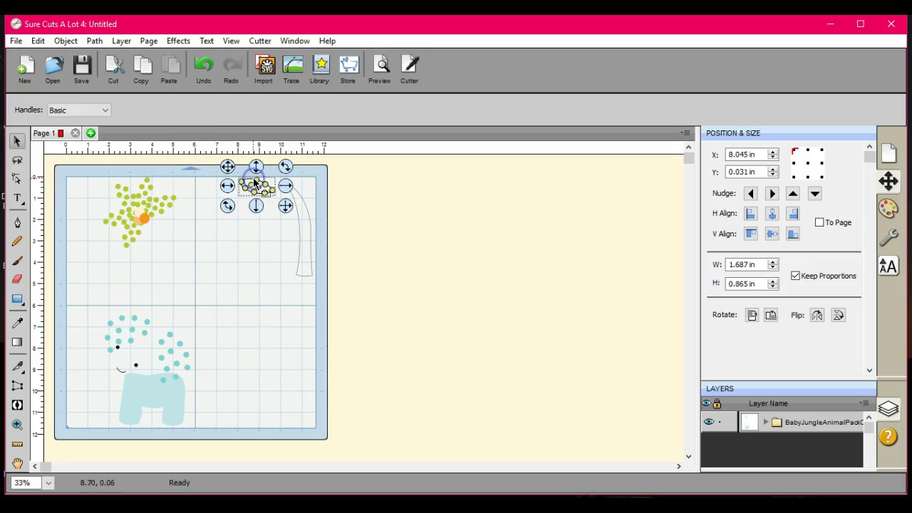
pyautogui.click(255, 184)
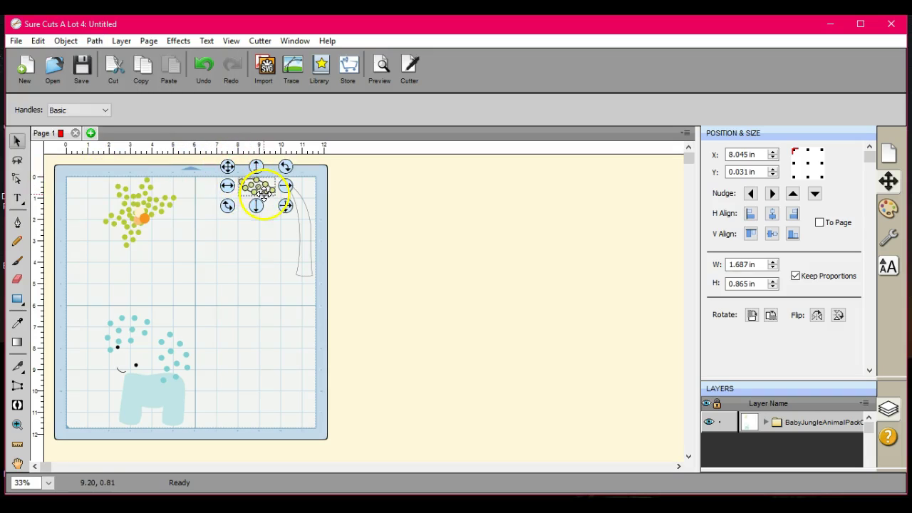
pyautogui.click(264, 187)
pyautogui.moveTo(259, 192); pyautogui.dragTo(280, 194)
pyautogui.click(285, 255)
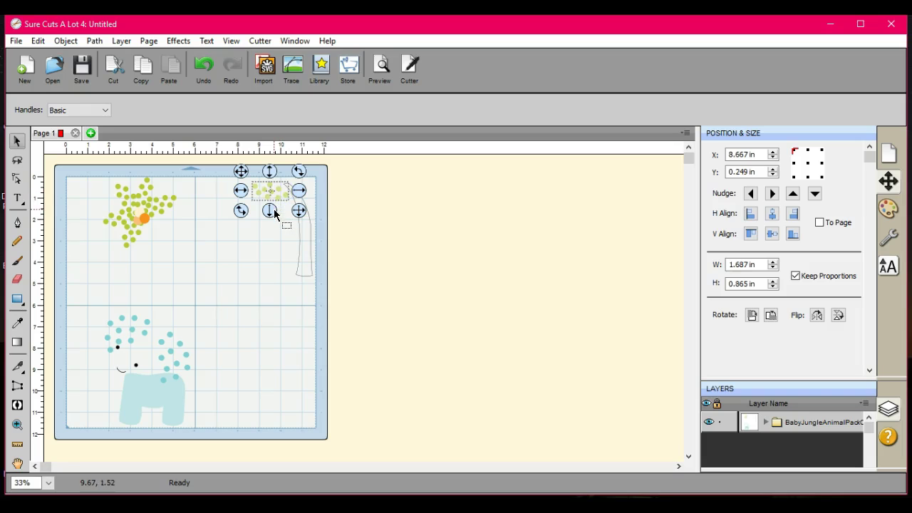
# - Delete the stray leftover piece in the middle of the mat and check the cut-line preview
pyautogui.click(289, 240)
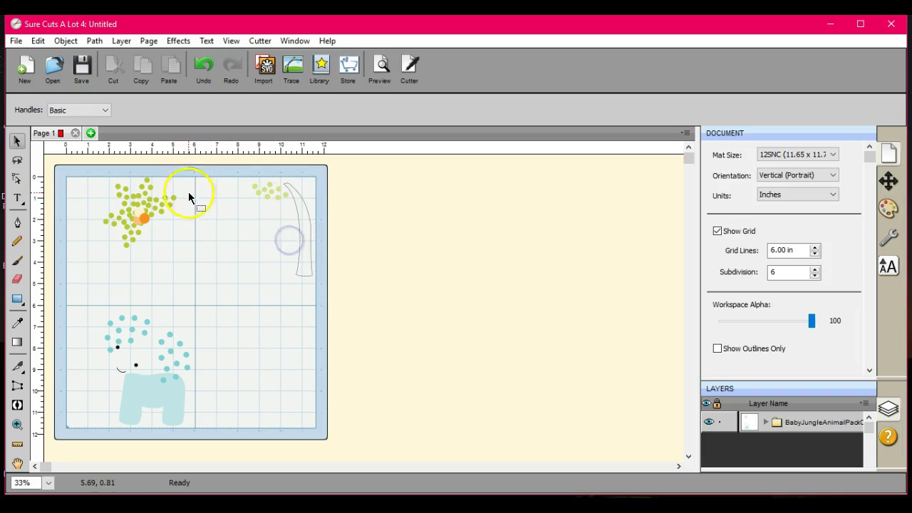
pyautogui.moveTo(175, 211); pyautogui.dragTo(281, 310)
pyautogui.rightClick(224, 235)
pyautogui.click(279, 348)
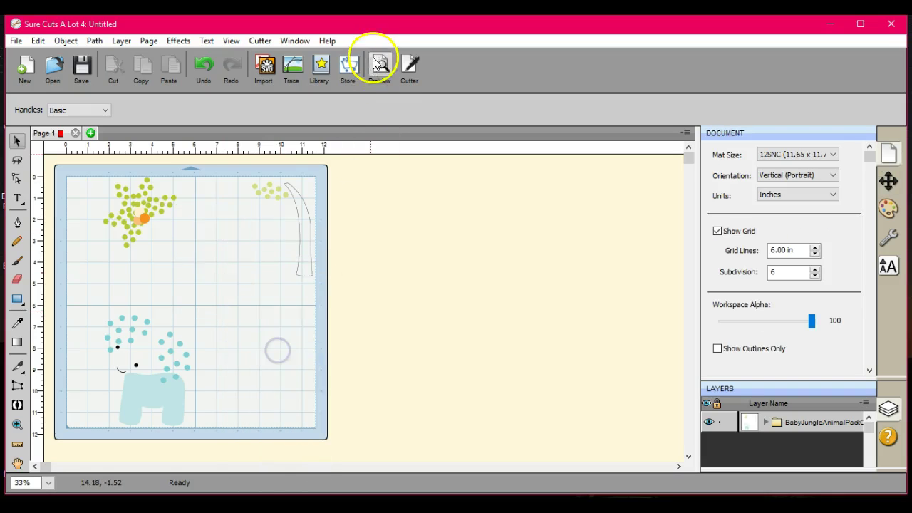
pyautogui.click(379, 64)
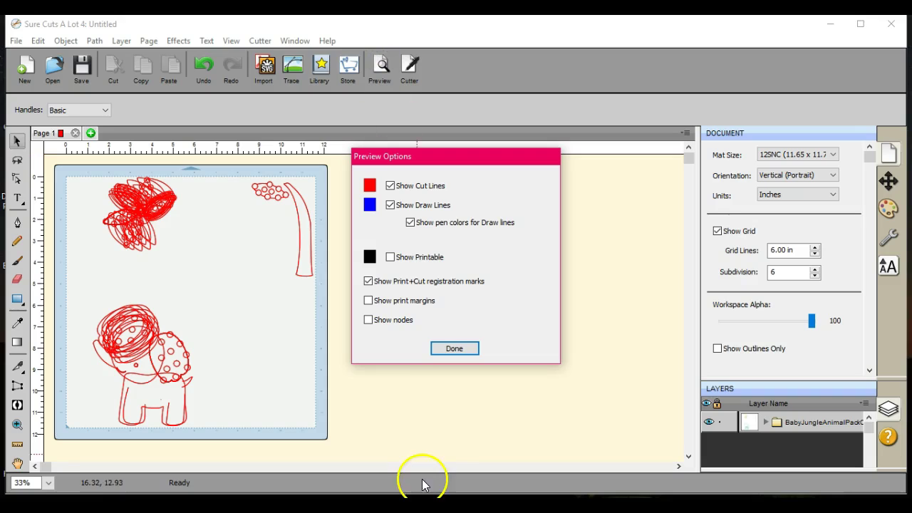
pyautogui.click(460, 349)
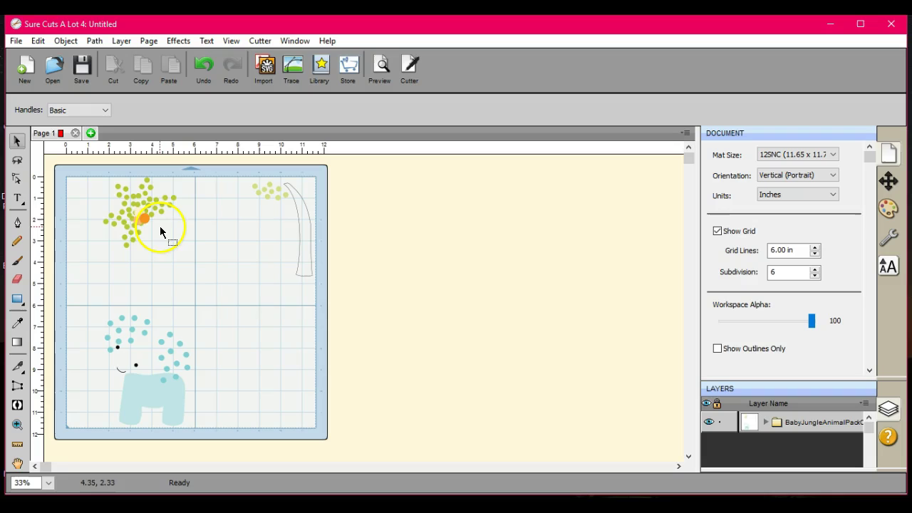
# - Gather the three orange dots together at the top of the trunk
pyautogui.moveTo(152, 223); pyautogui.dragTo(199, 255)
pyautogui.moveTo(142, 213); pyautogui.dragTo(209, 261)
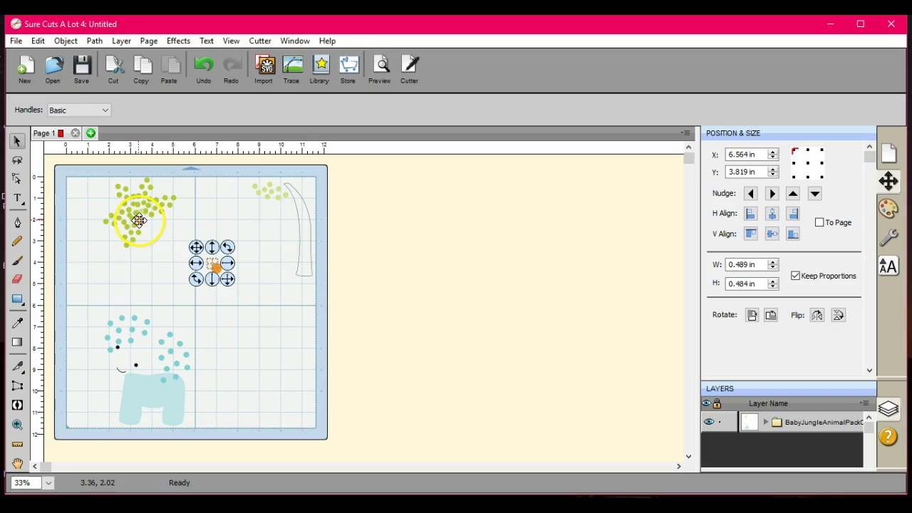
pyautogui.moveTo(136, 210); pyautogui.dragTo(215, 270)
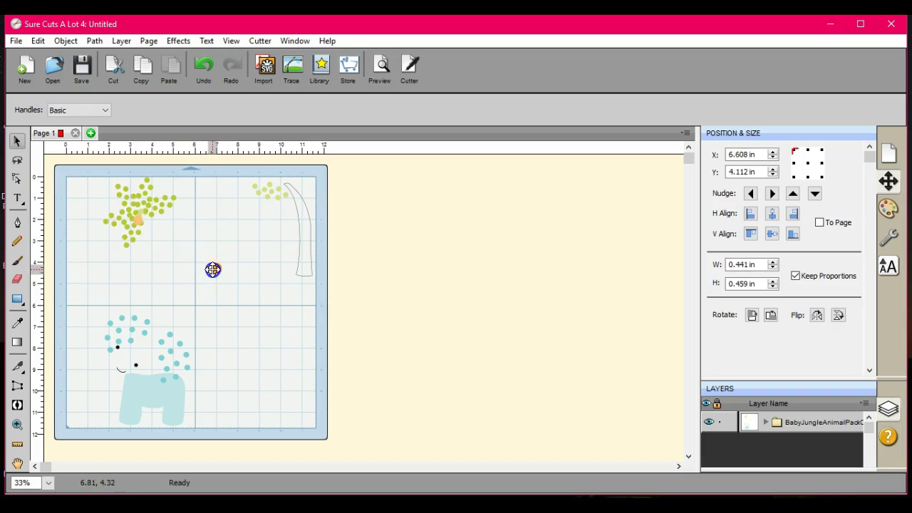
pyautogui.moveTo(212, 269); pyautogui.dragTo(211, 267)
pyautogui.moveTo(187, 233); pyautogui.dragTo(292, 168)
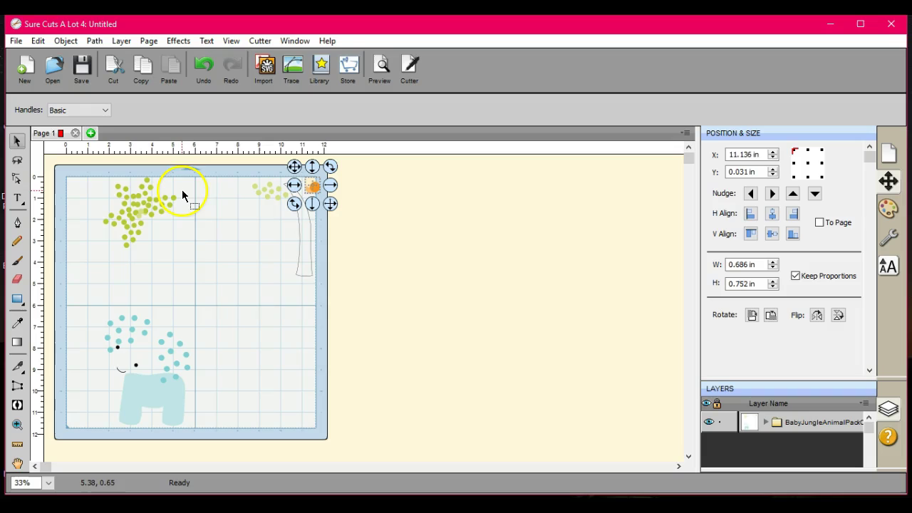
pyautogui.click(151, 255)
# - Ungroup the green leaf dots, pull one cluster out, and shift the leaf outline right
pyautogui.moveTo(133, 228); pyautogui.dragTo(117, 213)
pyautogui.moveTo(122, 253); pyautogui.dragTo(143, 249)
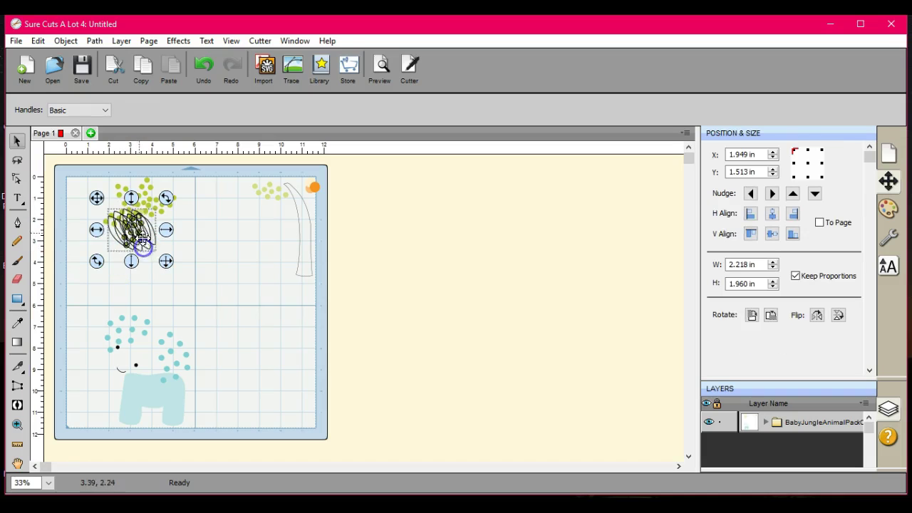
pyautogui.click(66, 42)
pyautogui.click(74, 135)
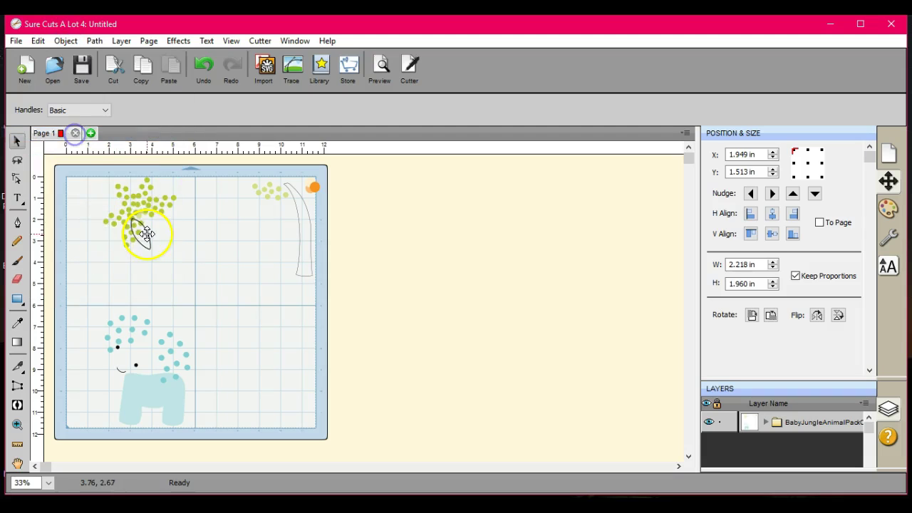
pyautogui.click(142, 259)
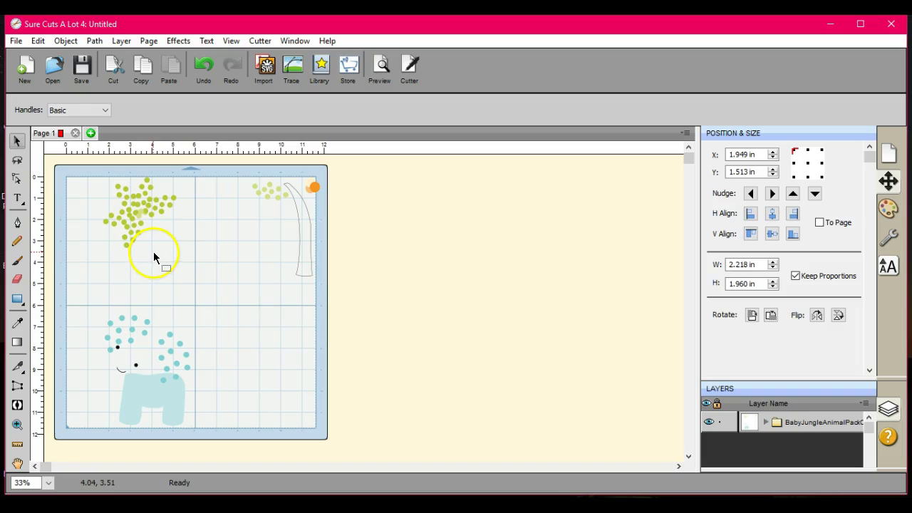
pyautogui.moveTo(138, 240); pyautogui.dragTo(198, 238)
pyautogui.click(261, 330)
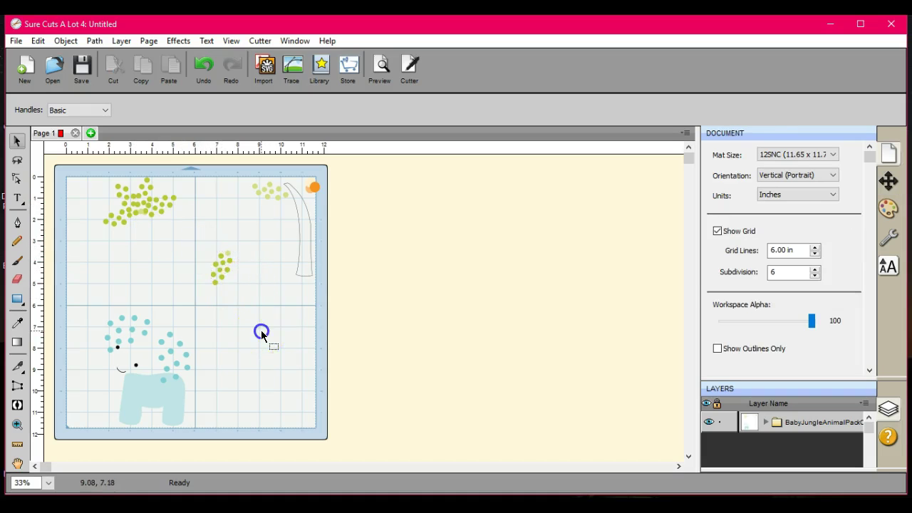
pyautogui.moveTo(221, 275); pyautogui.dragTo(303, 315)
pyautogui.click(267, 303)
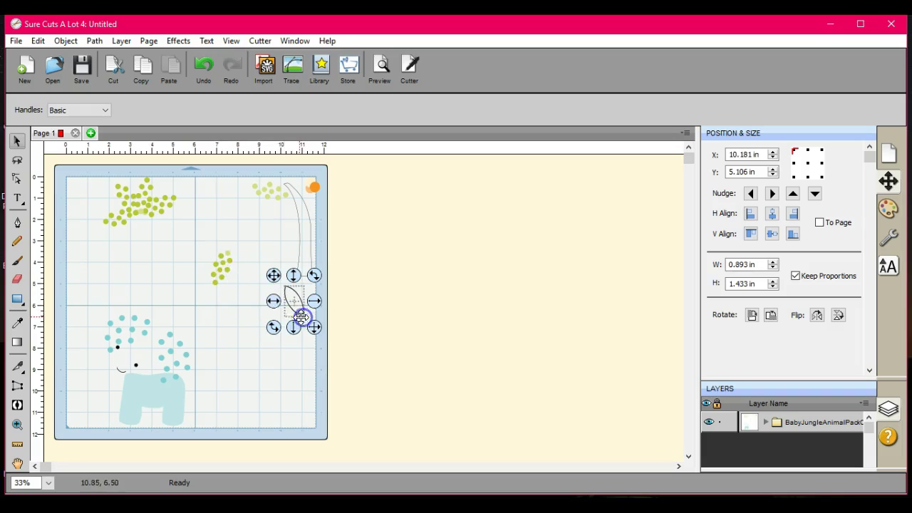
pyautogui.moveTo(231, 289); pyautogui.dragTo(314, 307)
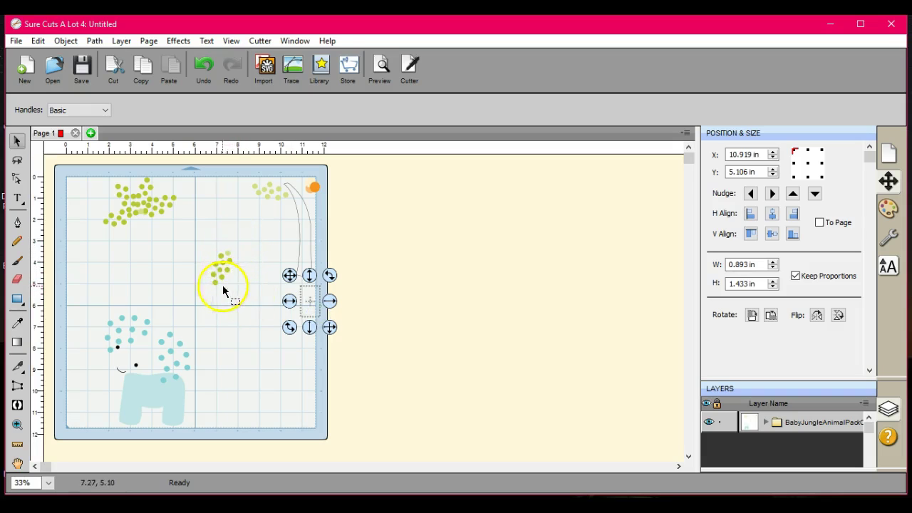
pyautogui.moveTo(201, 236); pyautogui.dragTo(250, 305)
# - Weld the second green dot cluster and move it to the trunk top
pyautogui.click(97, 41)
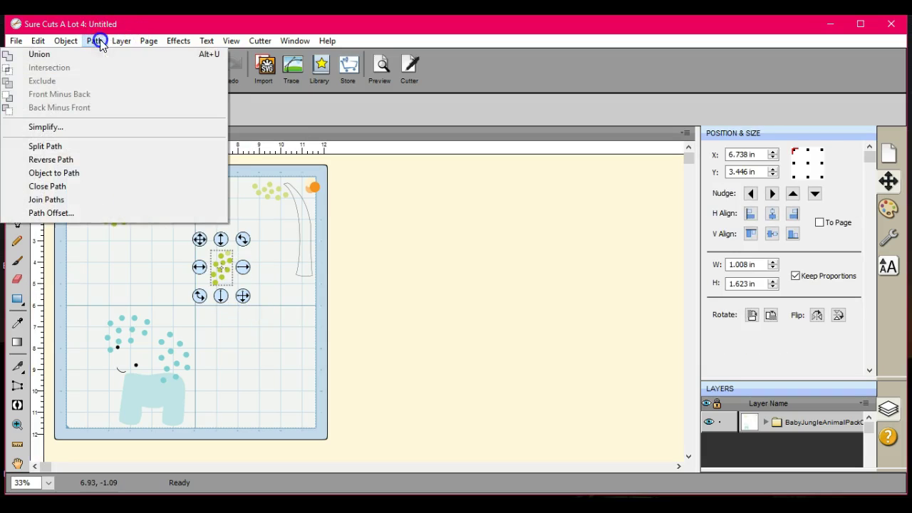
pyautogui.click(100, 54)
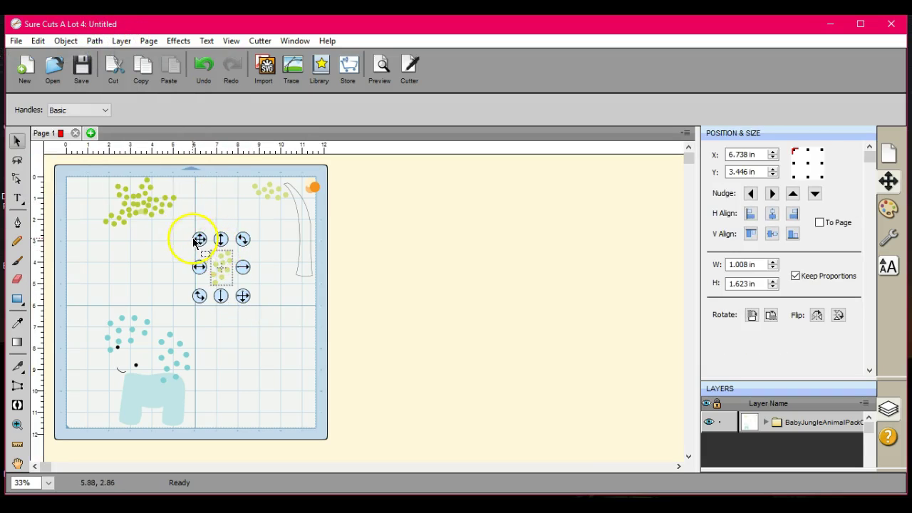
pyautogui.moveTo(195, 242); pyautogui.dragTo(223, 181)
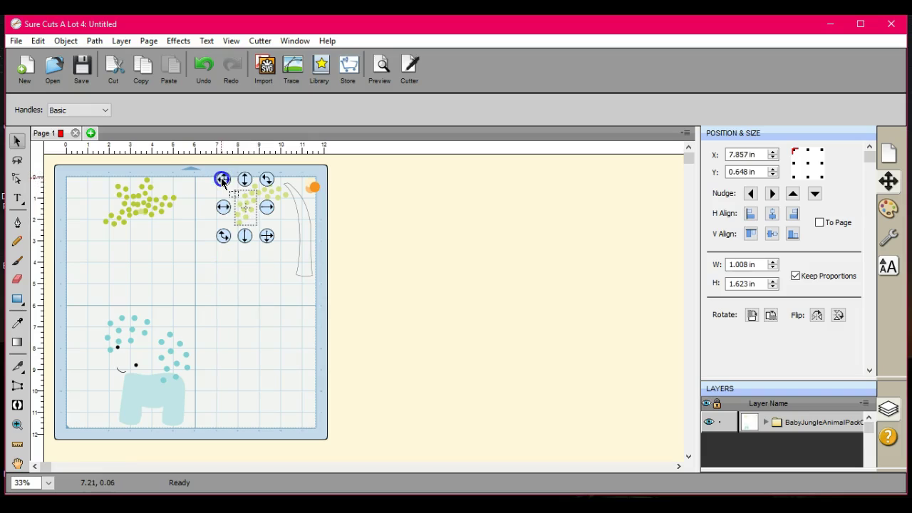
pyautogui.click(207, 263)
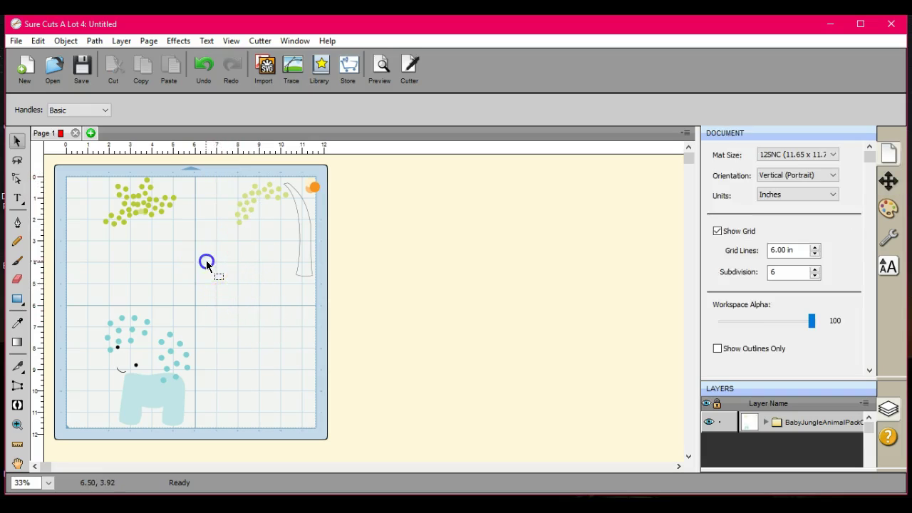
# - Delete the leftover leaf outline and check the cut-line preview
pyautogui.moveTo(207, 264); pyautogui.dragTo(348, 412)
pyautogui.click(305, 286)
pyautogui.rightClick(304, 290)
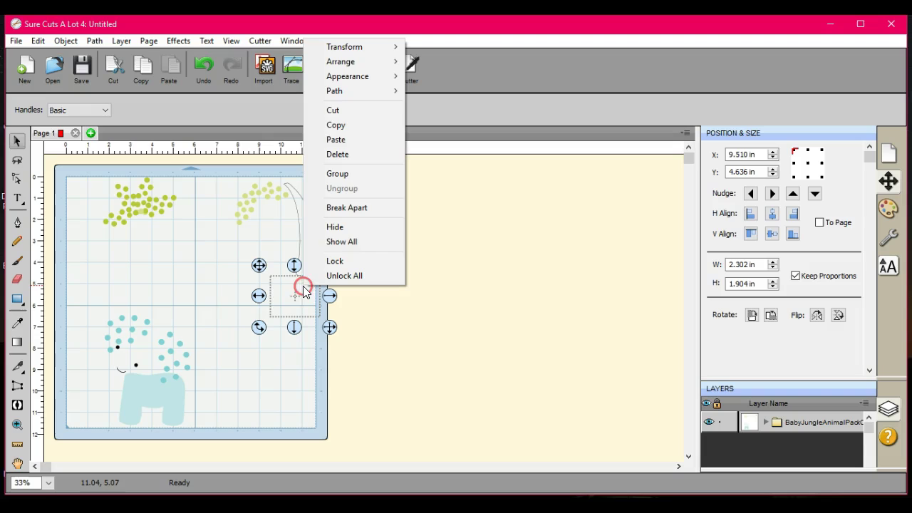
pyautogui.click(361, 153)
pyautogui.click(381, 68)
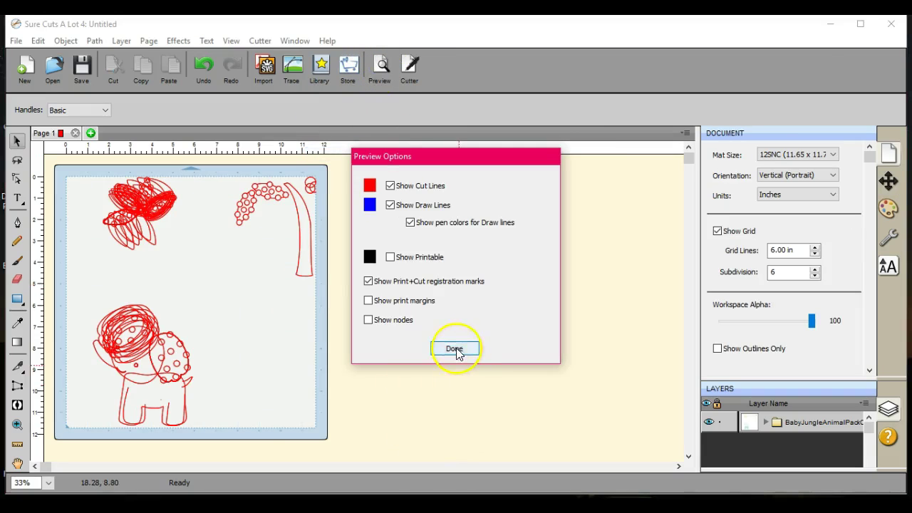
pyautogui.click(455, 348)
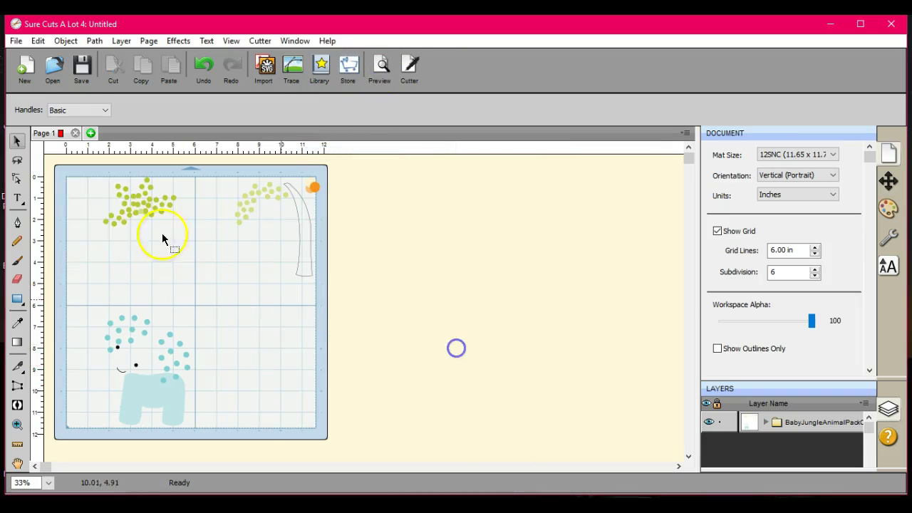
# - Move the small leaf dot cluster into open space, weld it, and set it at the mat's lower right
pyautogui.click(116, 218)
pyautogui.moveTo(115, 219); pyautogui.dragTo(81, 253)
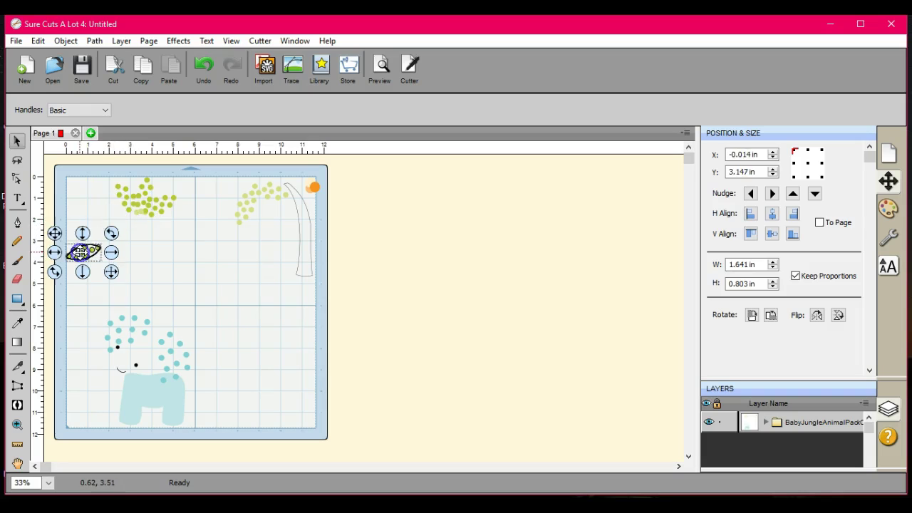
pyautogui.click(97, 43)
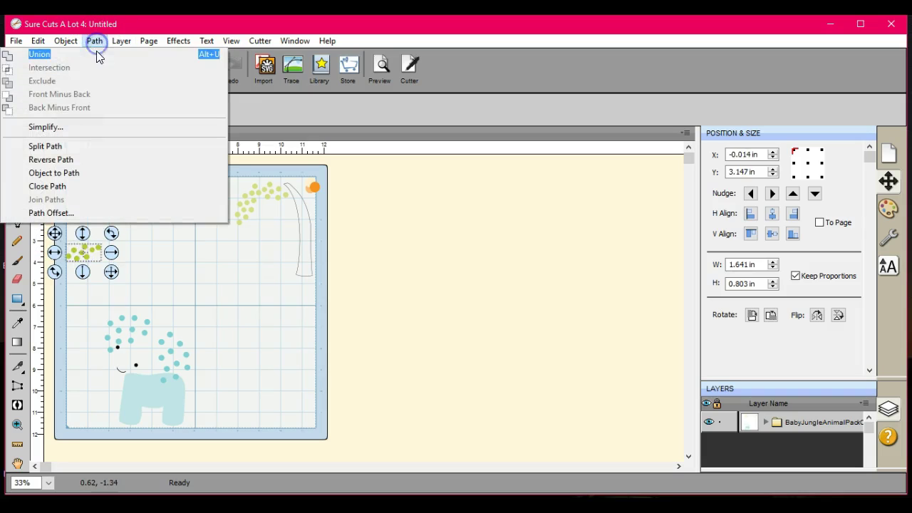
pyautogui.click(96, 56)
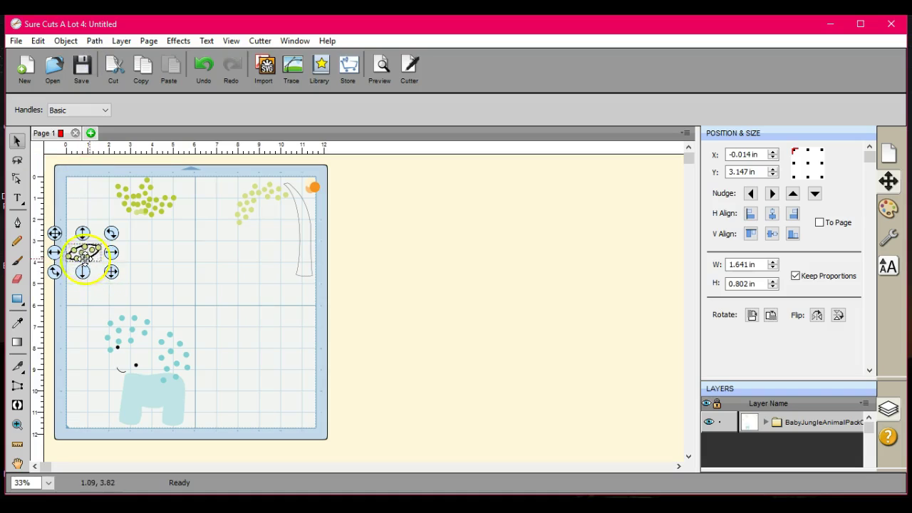
pyautogui.moveTo(55, 232); pyautogui.dragTo(232, 312)
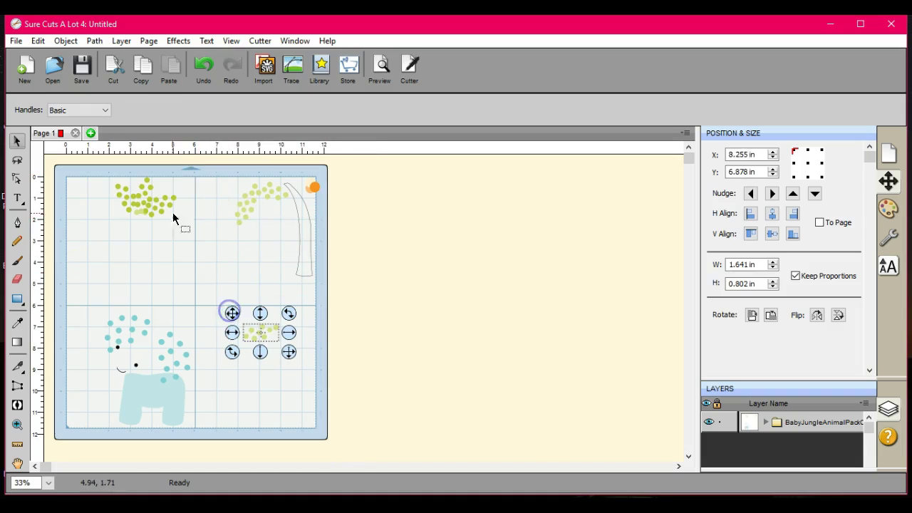
# - Merge the leaf cluster, then break the small green dot group apart and reposition it
pyautogui.click(66, 40)
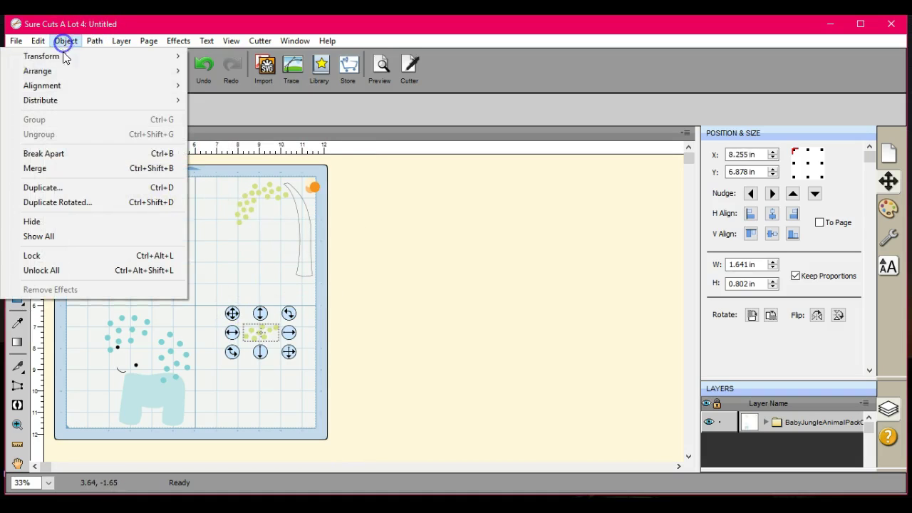
pyautogui.click(67, 171)
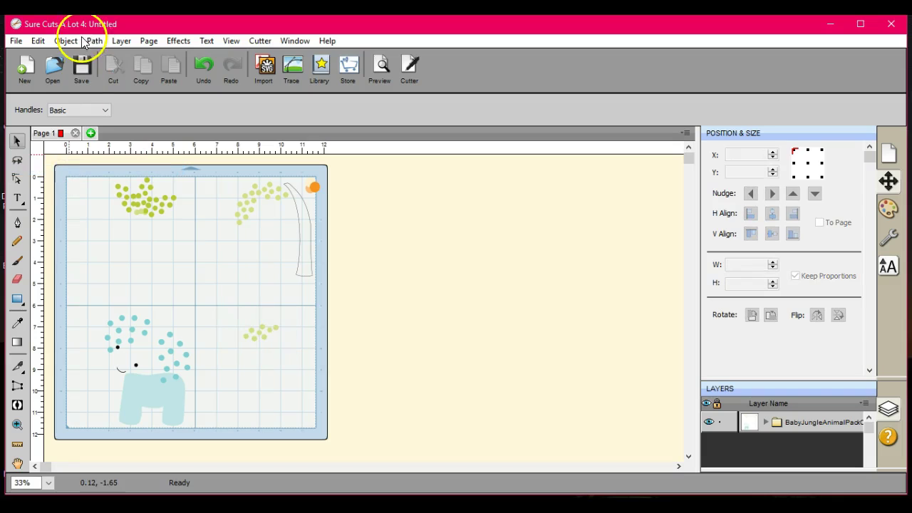
pyautogui.click(265, 332)
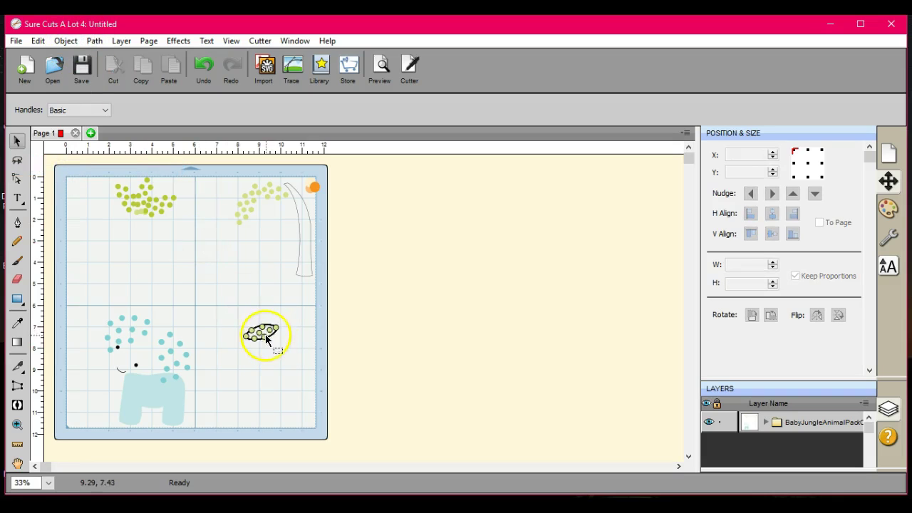
pyautogui.click(66, 40)
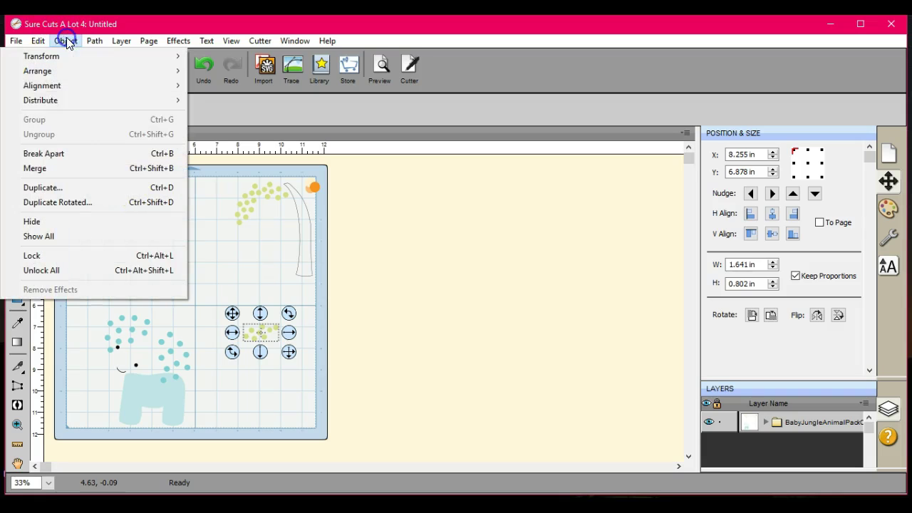
pyautogui.click(65, 155)
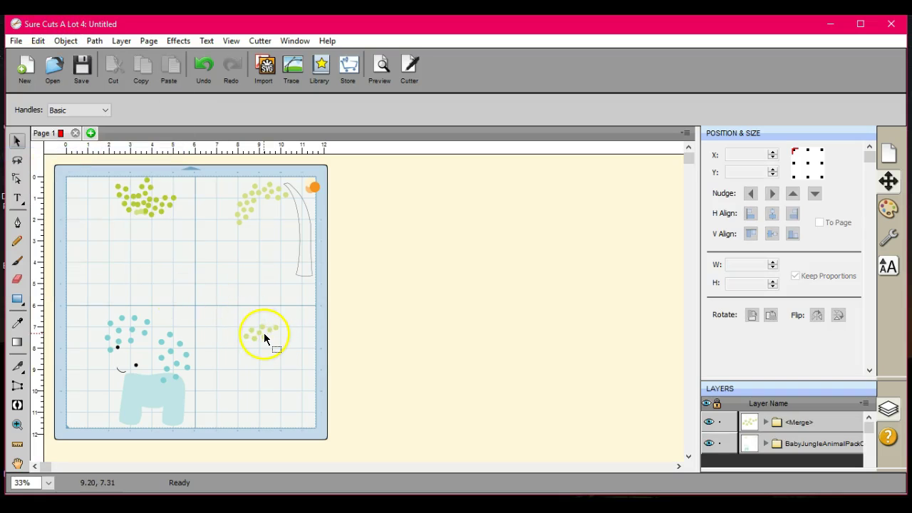
pyautogui.moveTo(262, 339); pyautogui.dragTo(236, 326)
pyautogui.moveTo(283, 346); pyautogui.dragTo(285, 350)
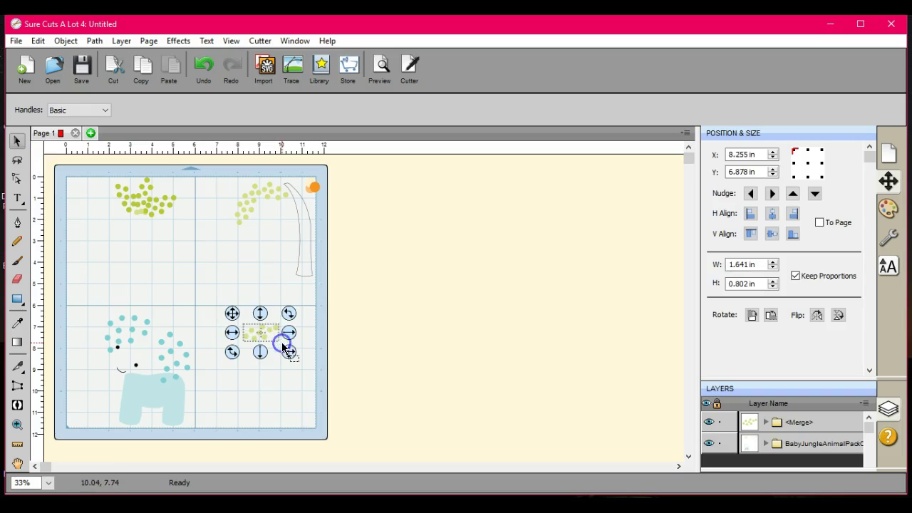
pyautogui.moveTo(228, 310); pyautogui.dragTo(292, 285)
pyautogui.click(211, 230)
pyautogui.click(261, 295)
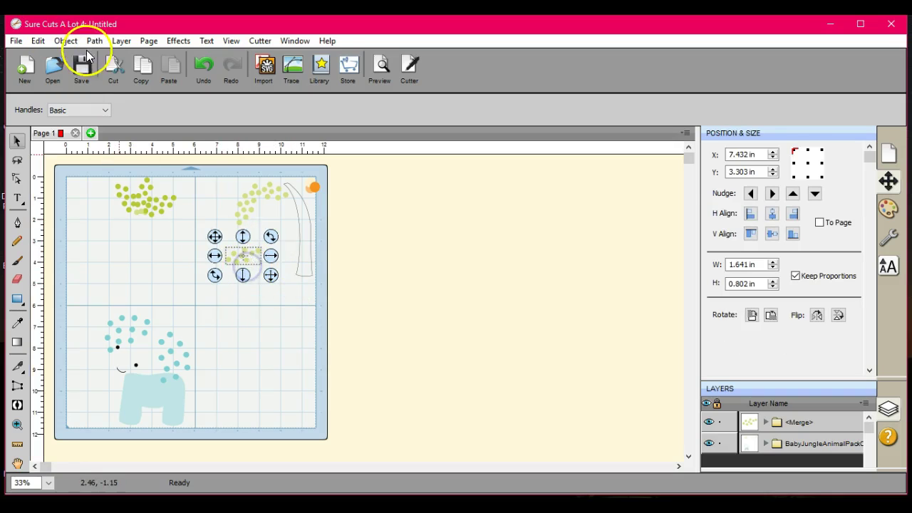
# - Merge the dot group into one piece and place it on the right tree's crown
pyautogui.click(64, 41)
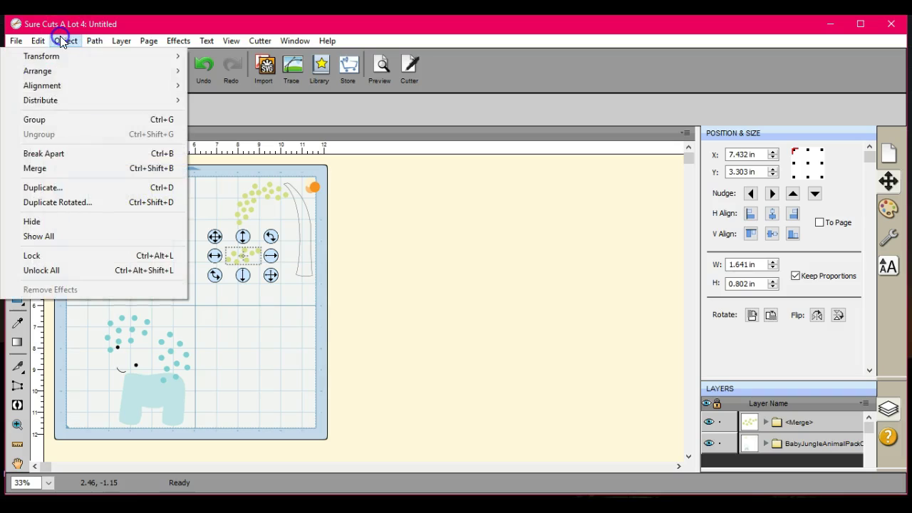
pyautogui.click(74, 168)
pyautogui.moveTo(234, 255); pyautogui.dragTo(249, 223)
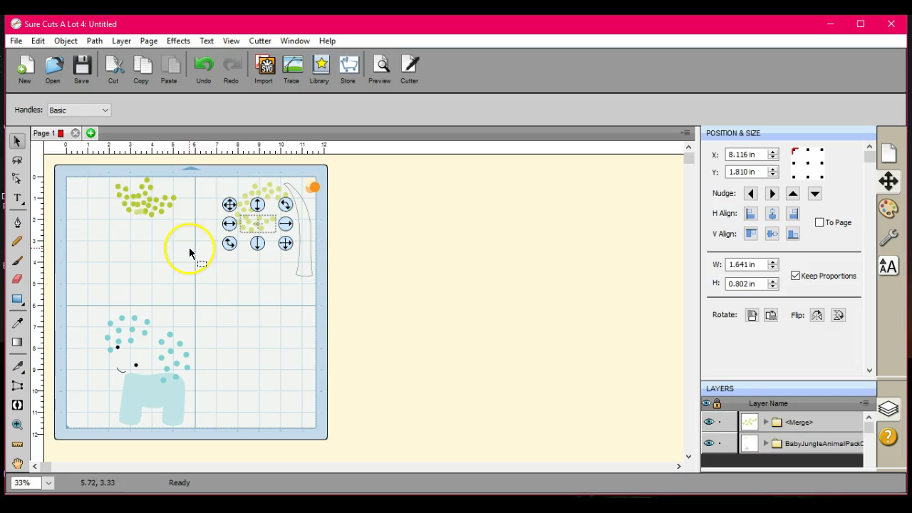
# - Ungroup a dot cluster from the left leaf group and separate its dots from the leaf outline
pyautogui.moveTo(119, 192); pyautogui.dragTo(82, 212)
pyautogui.click(61, 40)
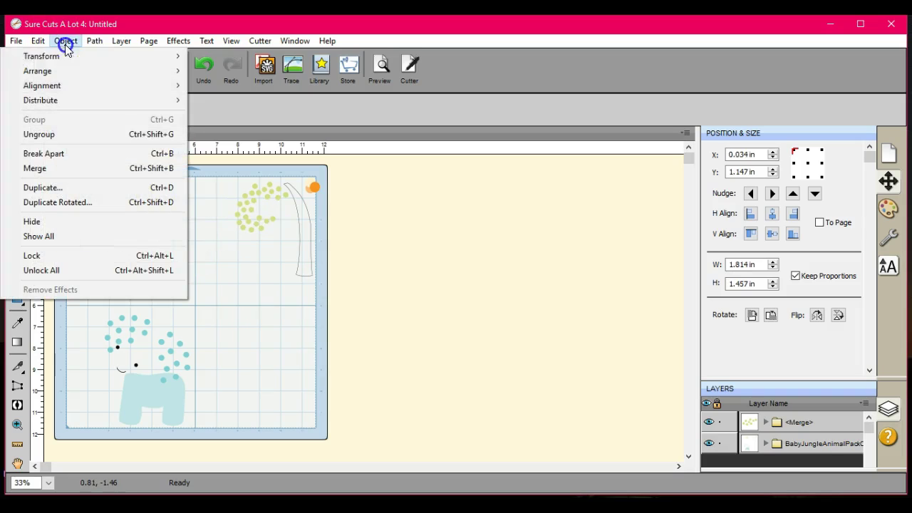
pyautogui.click(78, 133)
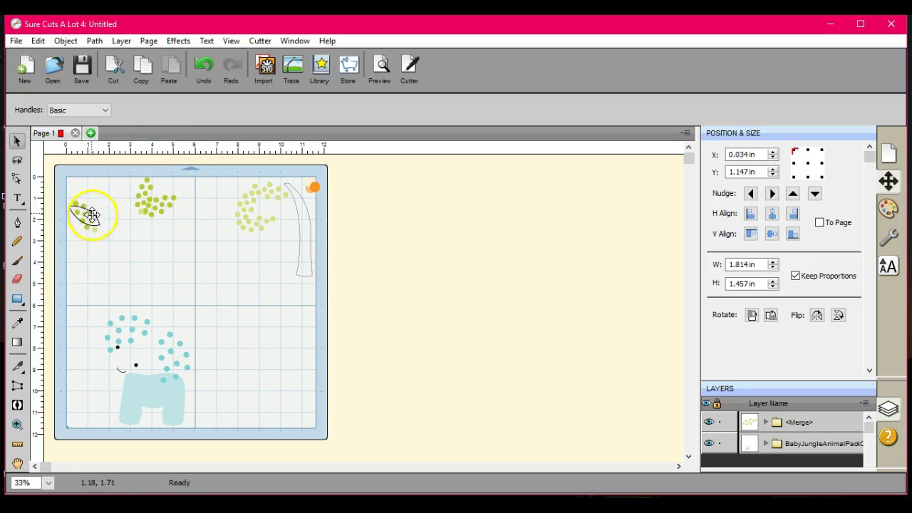
pyautogui.click(89, 207)
pyautogui.moveTo(81, 202); pyautogui.dragTo(72, 205)
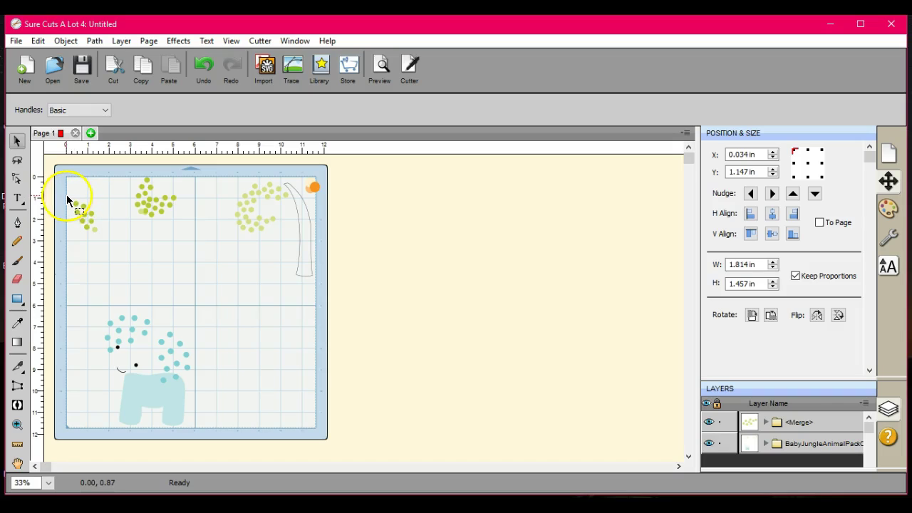
pyautogui.click(100, 236)
pyautogui.moveTo(56, 190); pyautogui.dragTo(244, 340)
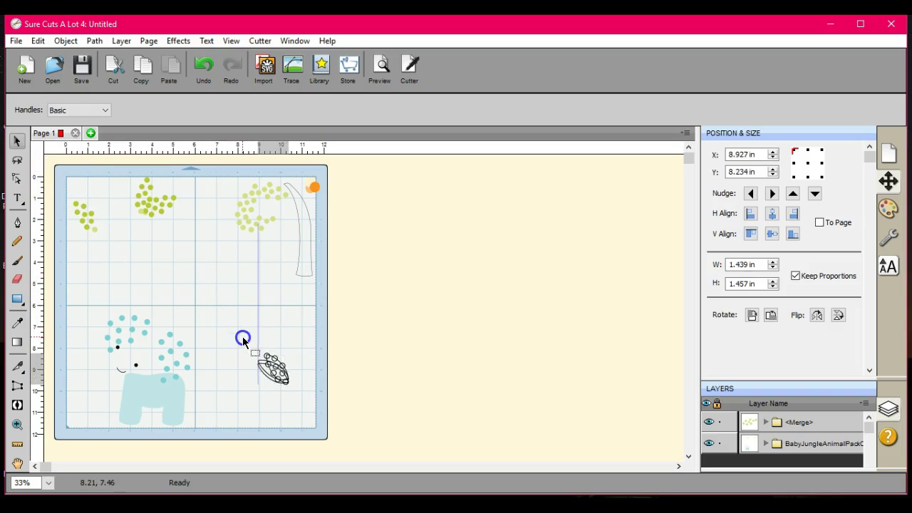
pyautogui.click(217, 379)
pyautogui.moveTo(264, 370); pyautogui.dragTo(250, 409)
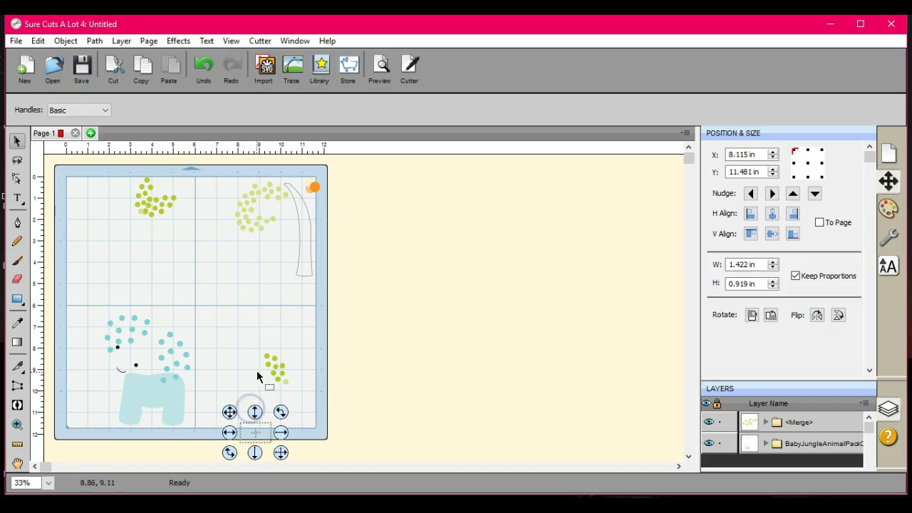
pyautogui.moveTo(262, 370); pyautogui.dragTo(251, 417)
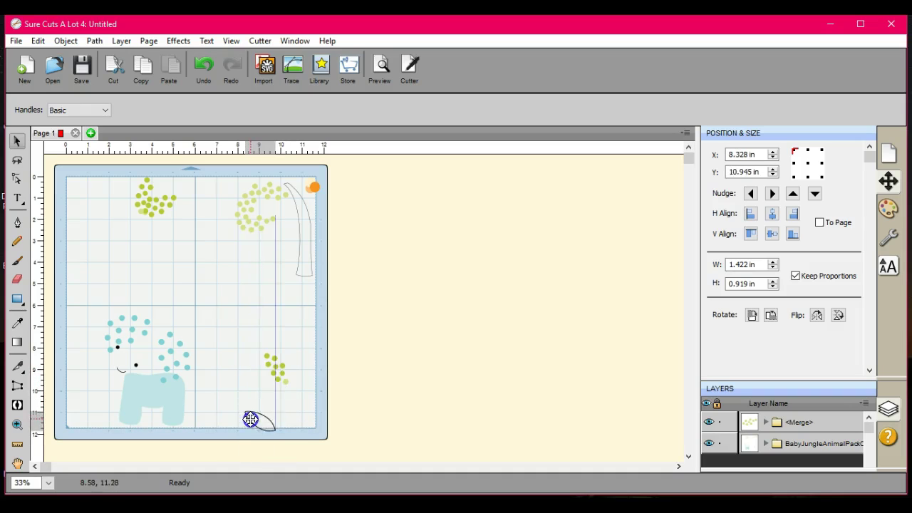
pyautogui.click(259, 372)
# - Weld the separated dots into one shape and move them onto the right tree's crown
pyautogui.moveTo(265, 368); pyautogui.dragTo(293, 397)
pyautogui.click(236, 304)
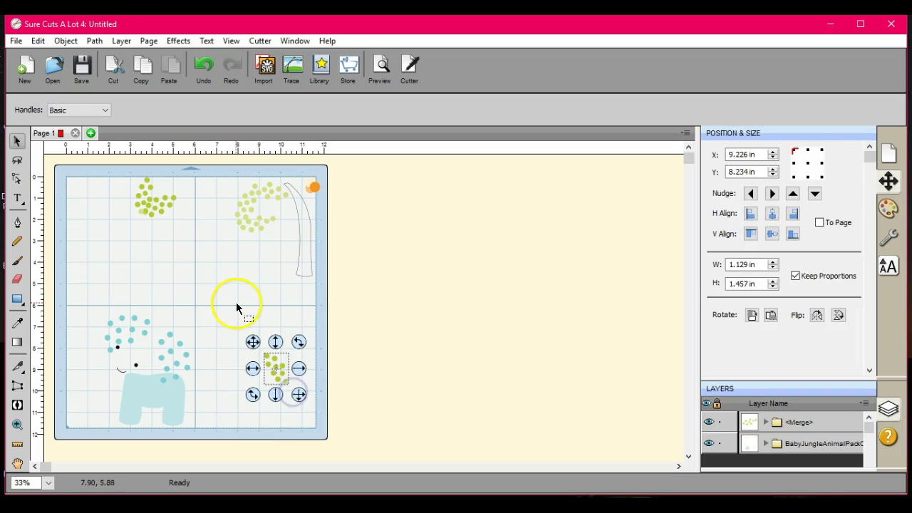
pyautogui.click(98, 41)
pyautogui.click(97, 55)
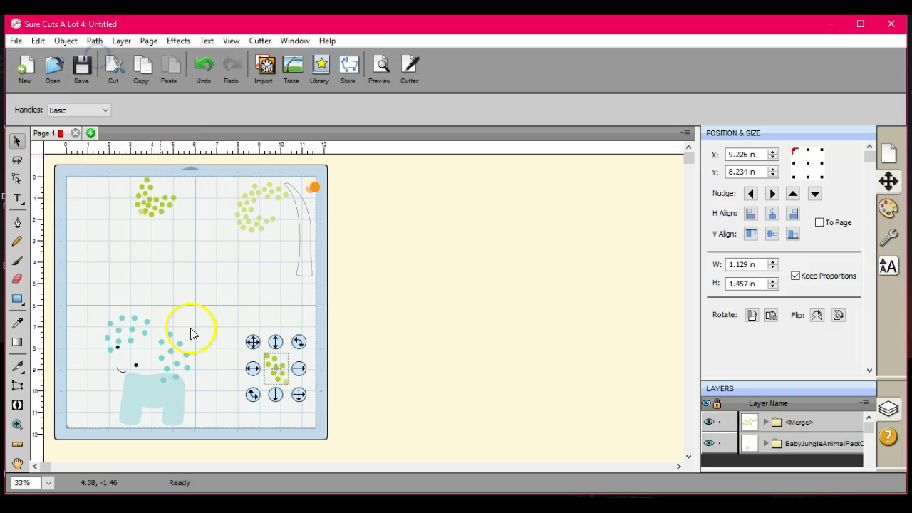
pyautogui.moveTo(253, 342); pyautogui.dragTo(206, 165)
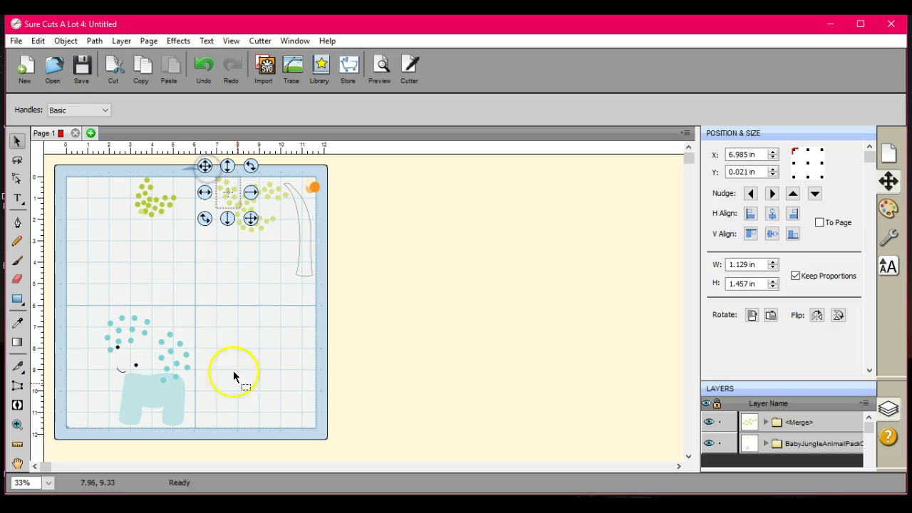
# - Delete the leftover leaf outline near the mat bottom and confirm the result in the cut-line preview
pyautogui.click(192, 278)
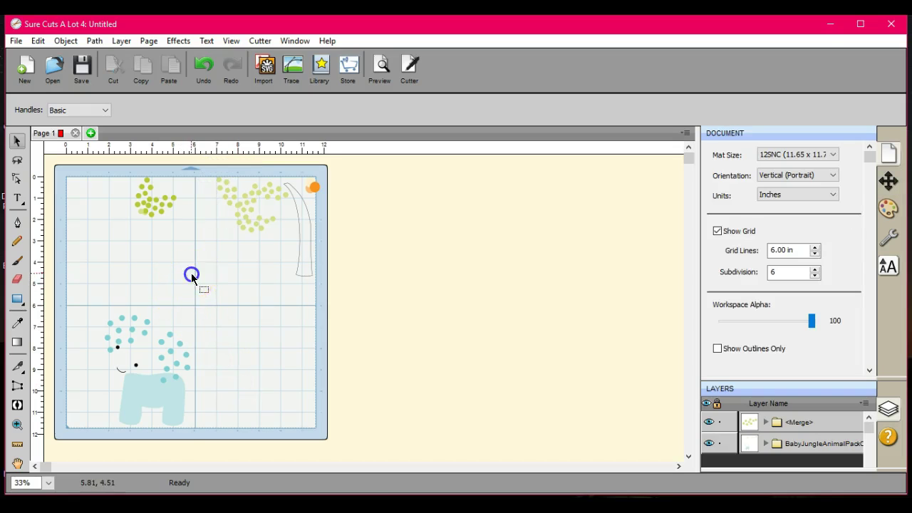
pyautogui.moveTo(192, 278); pyautogui.dragTo(360, 457)
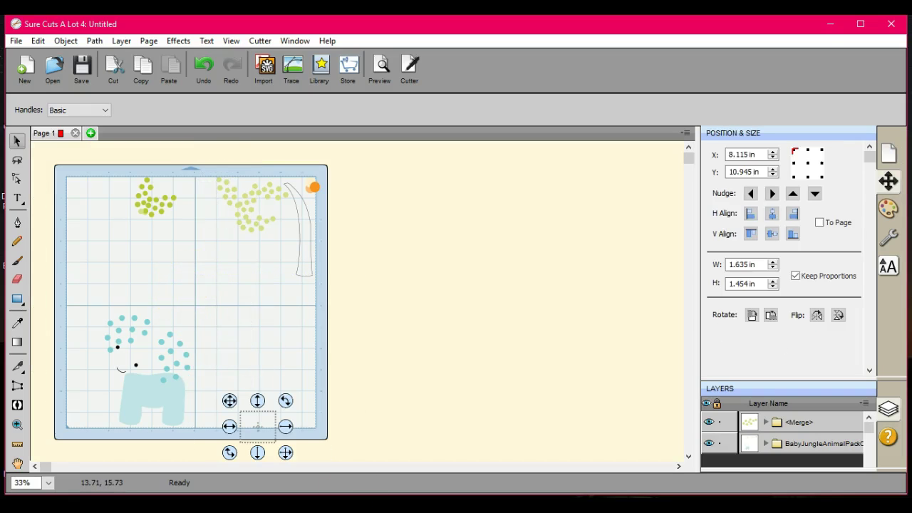
pyautogui.rightClick(279, 358)
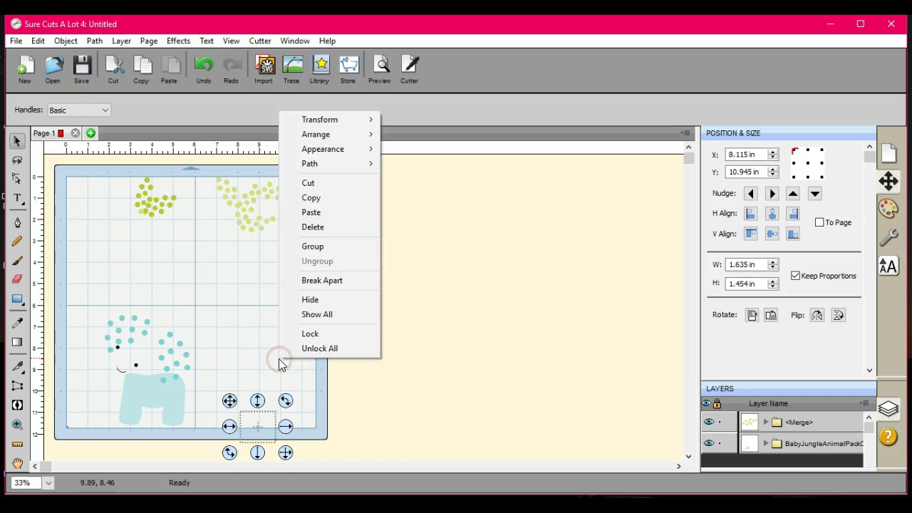
pyautogui.click(343, 226)
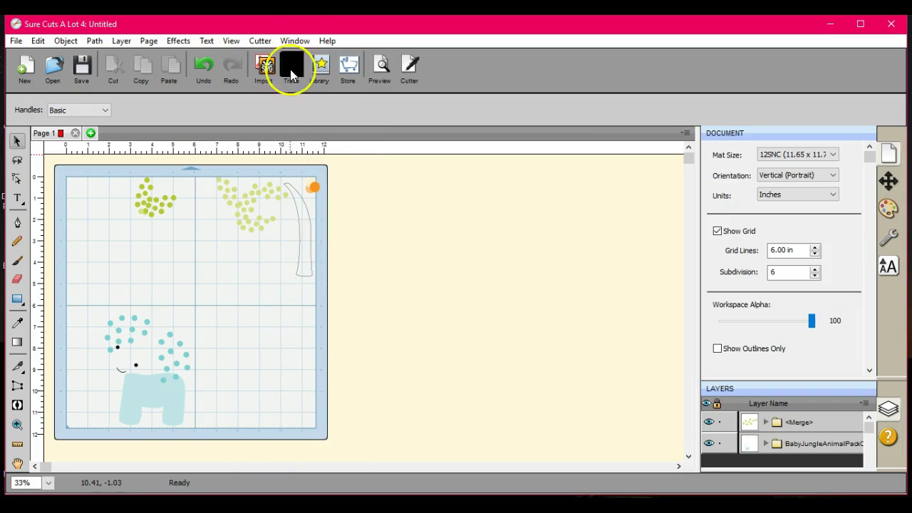
pyautogui.click(382, 71)
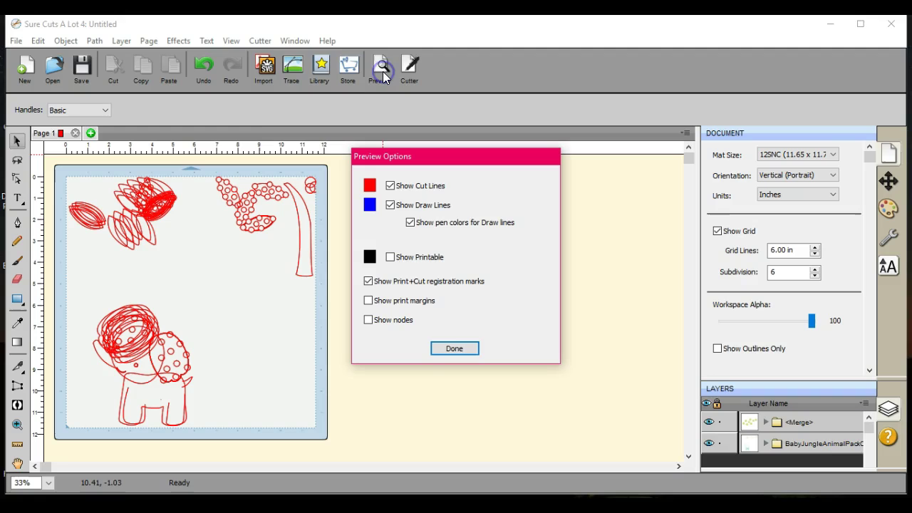
pyautogui.click(452, 348)
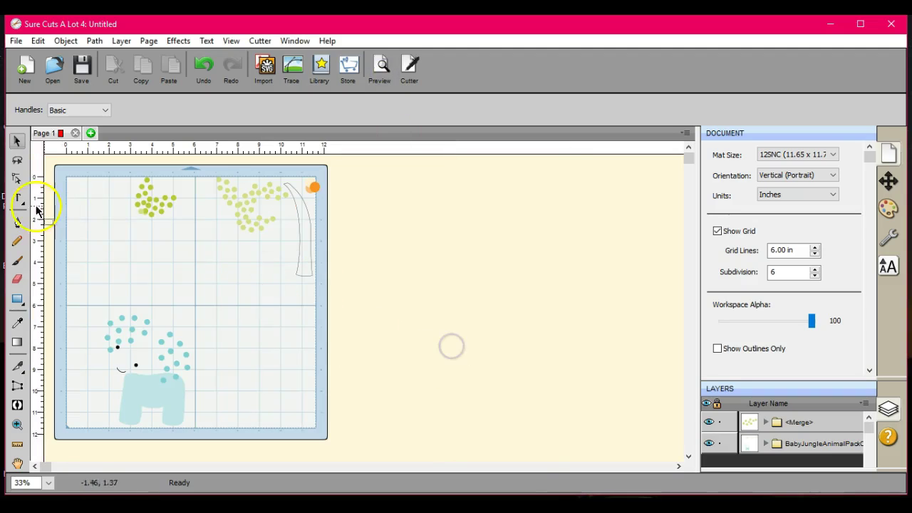
pyautogui.moveTo(95, 206); pyautogui.dragTo(174, 265)
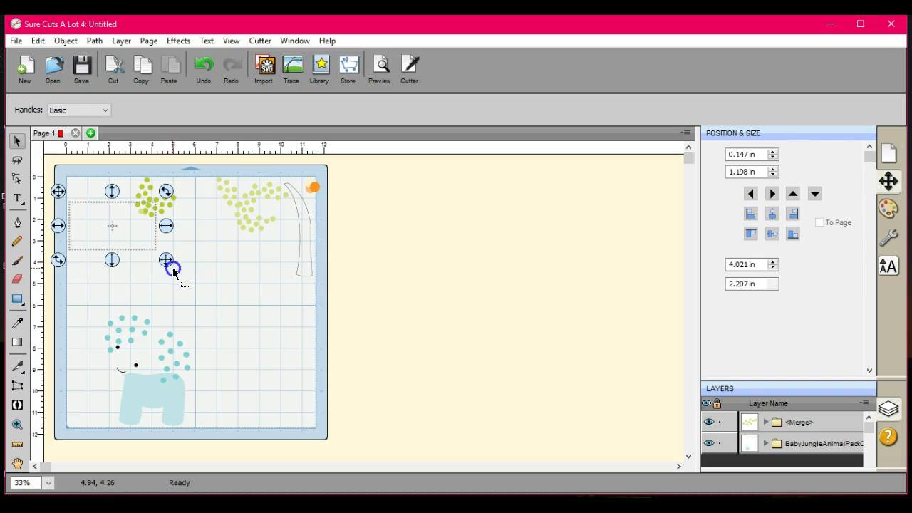
# - Restore the accidentally deleted upper-left leaf and move that leaf group further down
pyautogui.click(102, 221)
pyautogui.rightClick(102, 221)
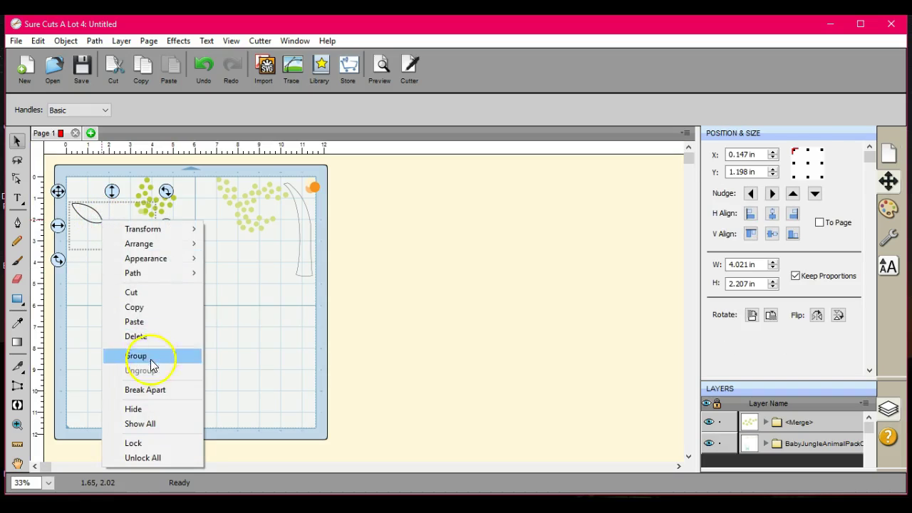
pyautogui.click(151, 334)
pyautogui.hotkey('ctrl', 'z')
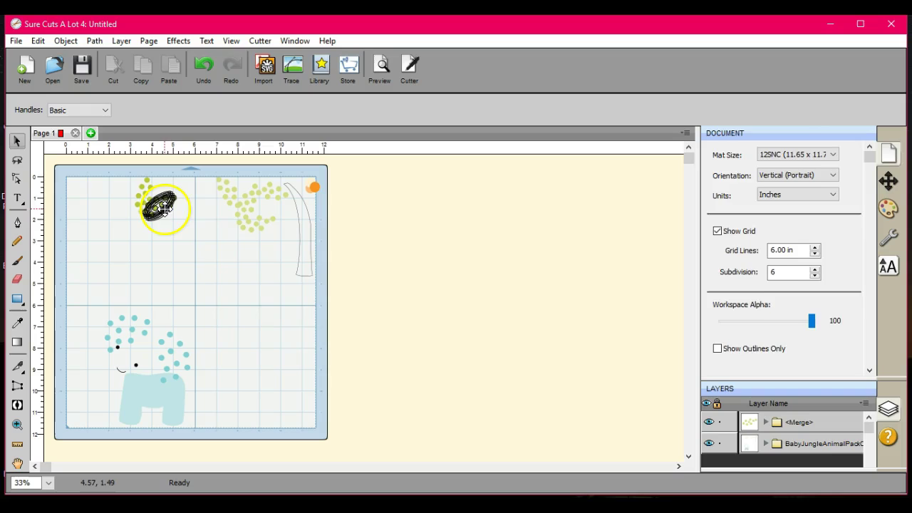
pyautogui.moveTo(163, 216); pyautogui.dragTo(183, 249)
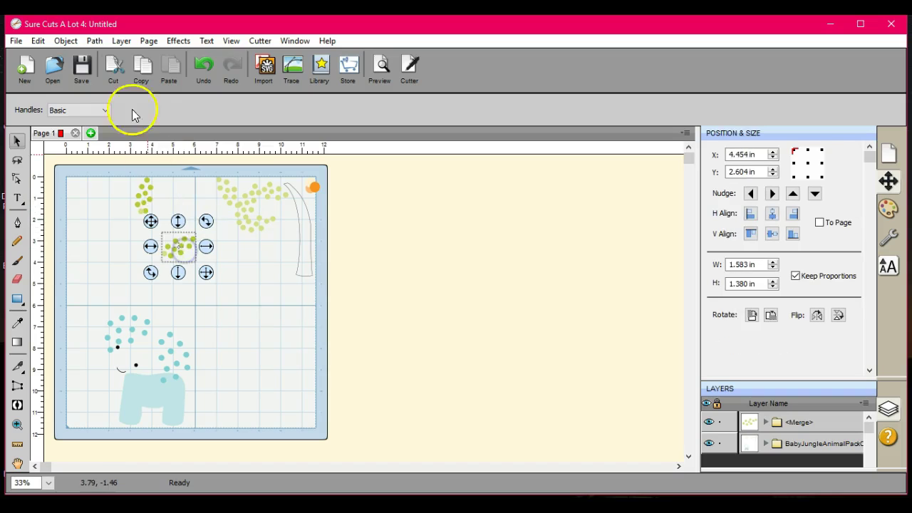
# - Ungroup the first green dot cluster, union it into one shape, and place it on the upper-right leaves
pyautogui.click(66, 41)
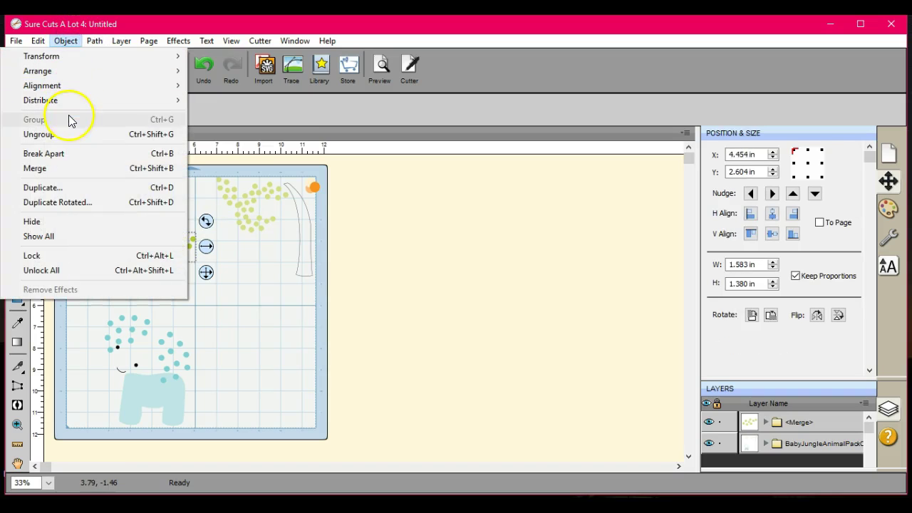
pyautogui.click(71, 137)
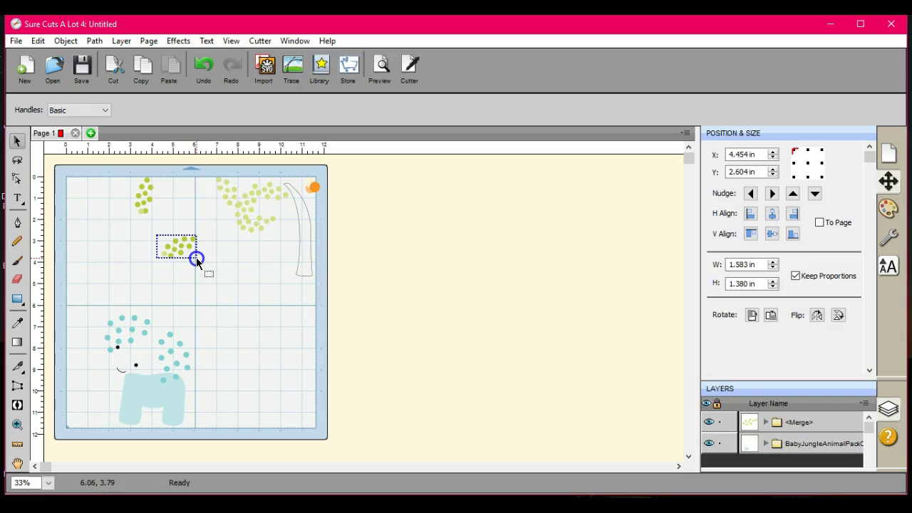
pyautogui.click(198, 262)
pyautogui.moveTo(149, 224); pyautogui.dragTo(273, 291)
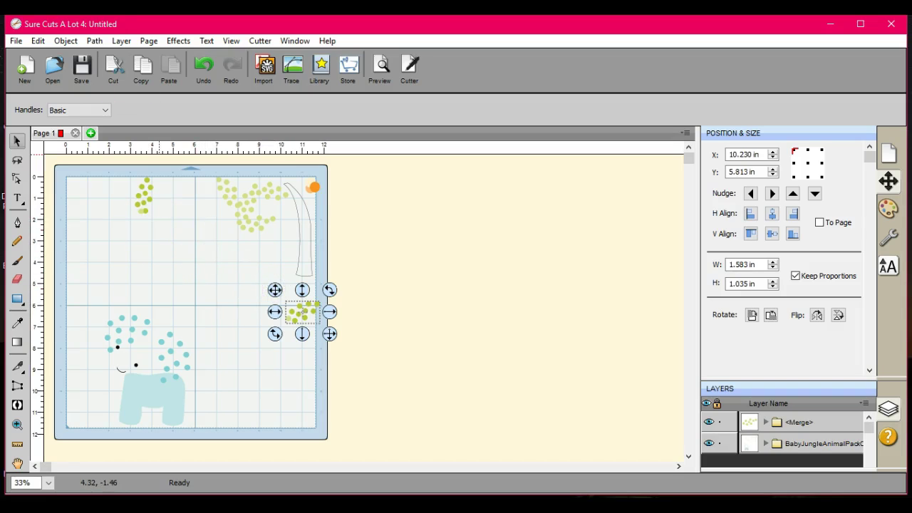
pyautogui.click(94, 41)
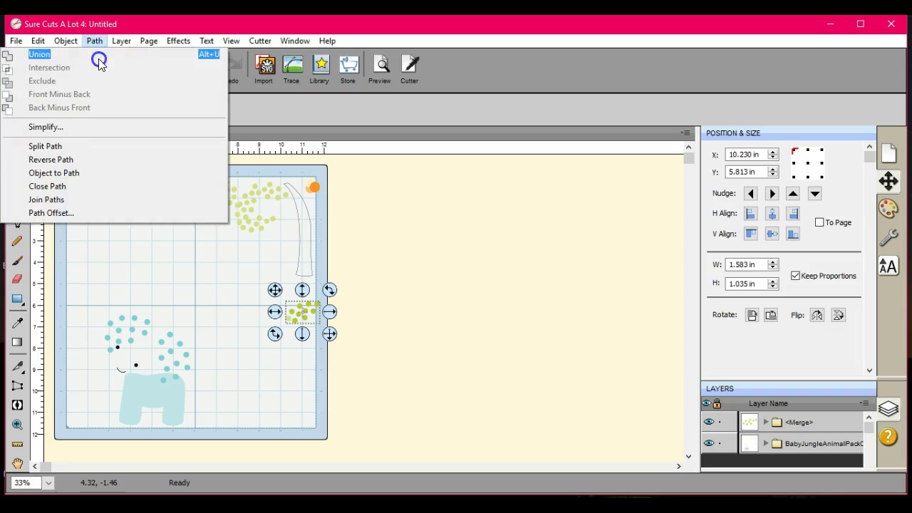
pyautogui.click(99, 57)
pyautogui.moveTo(274, 289); pyautogui.dragTo(239, 212)
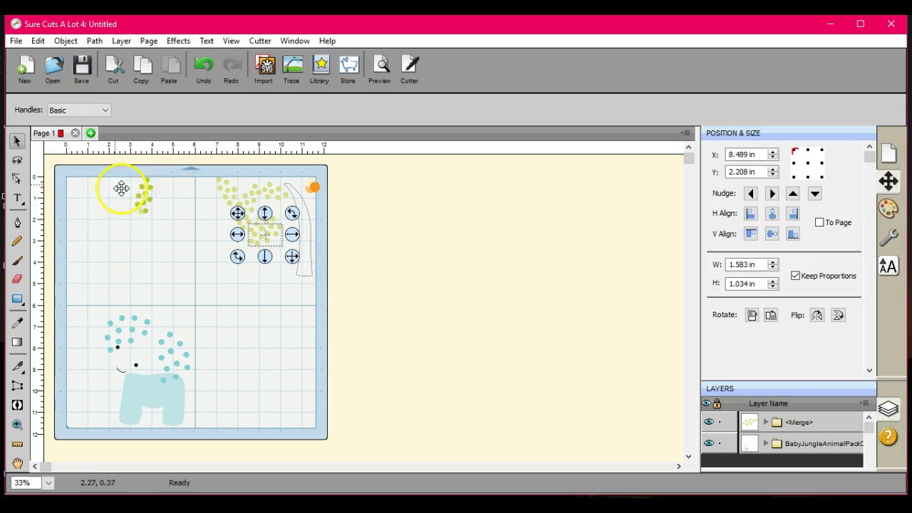
# - Ungroup the remaining upper-left dot cluster, union it, and move it to the upper-right leaves
pyautogui.moveTo(144, 198); pyautogui.dragTo(152, 228)
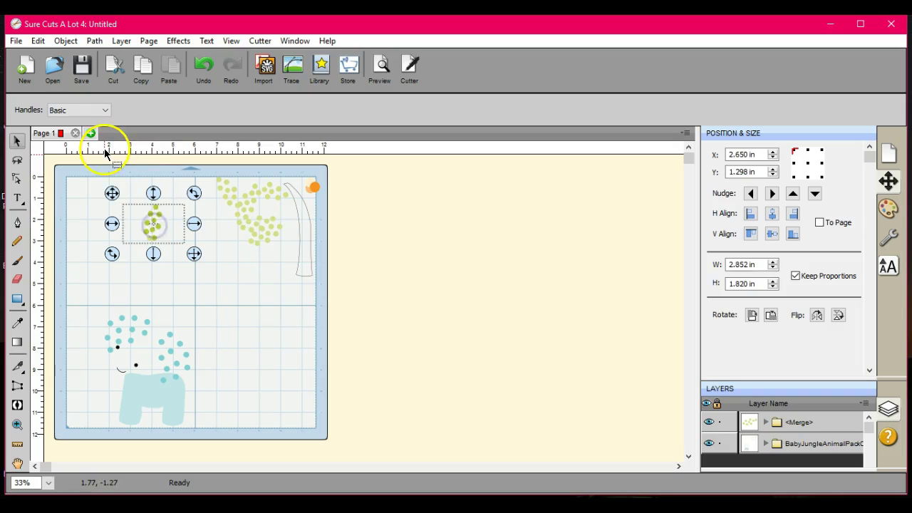
pyautogui.click(65, 40)
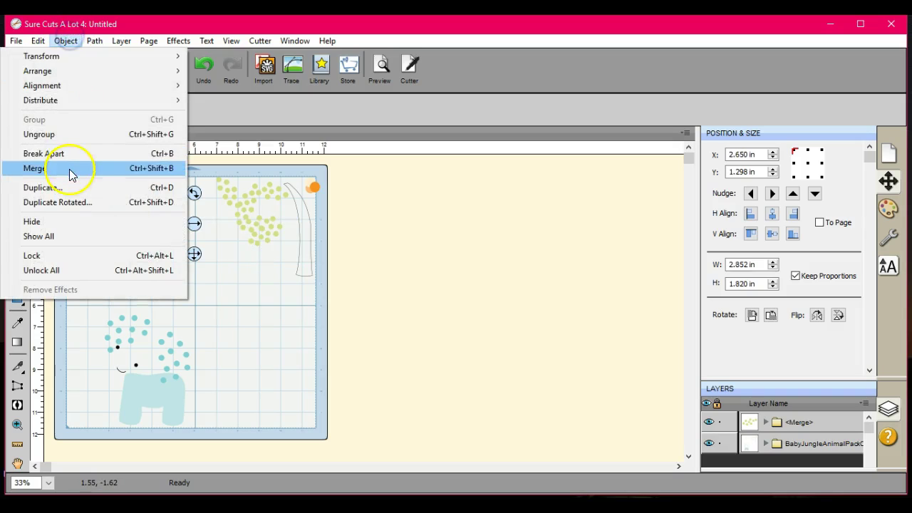
pyautogui.click(74, 135)
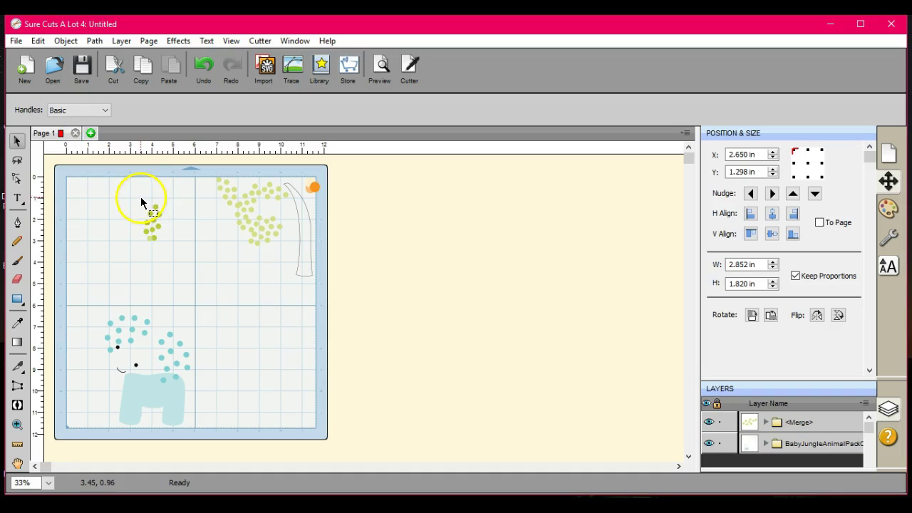
pyautogui.moveTo(171, 251); pyautogui.dragTo(169, 247)
pyautogui.click(95, 40)
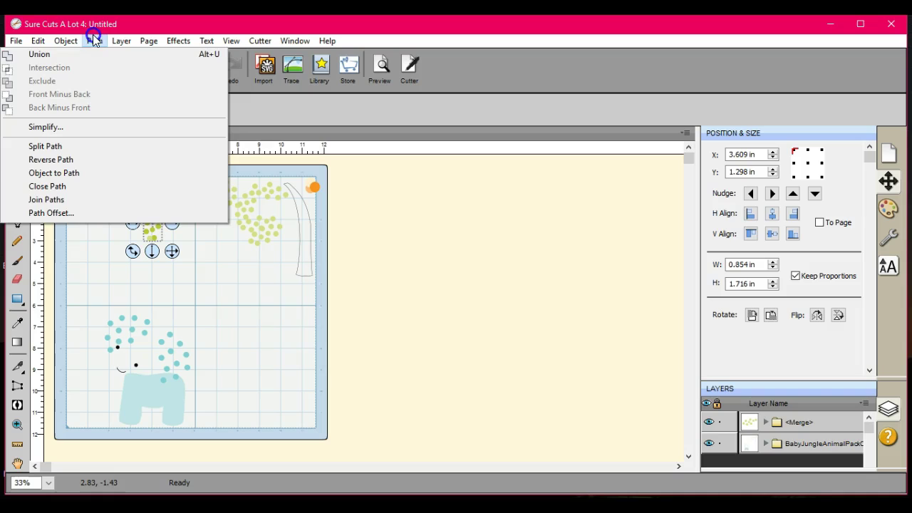
pyautogui.click(95, 55)
pyautogui.moveTo(132, 193); pyautogui.dragTo(221, 176)
# - Delete the leftover leaf outline
pyautogui.moveTo(56, 157); pyautogui.dragTo(235, 310)
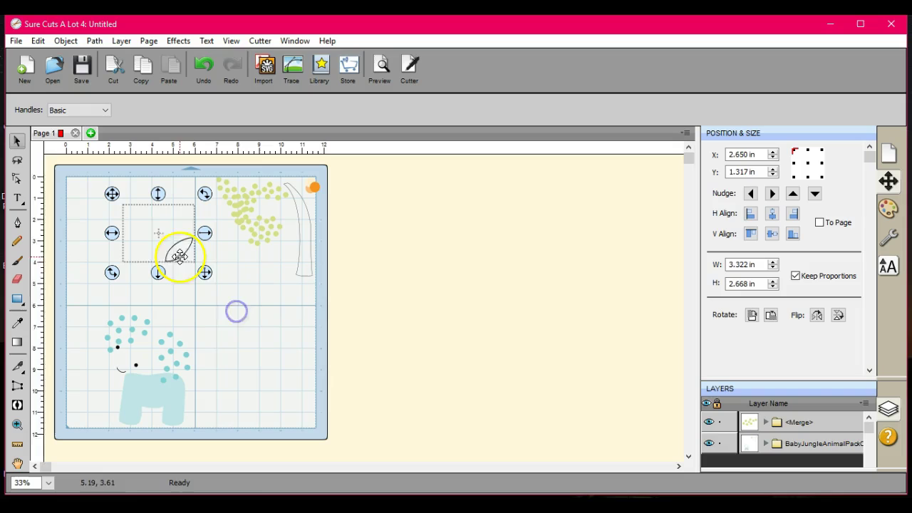
pyautogui.rightClick(163, 232)
pyautogui.click(219, 355)
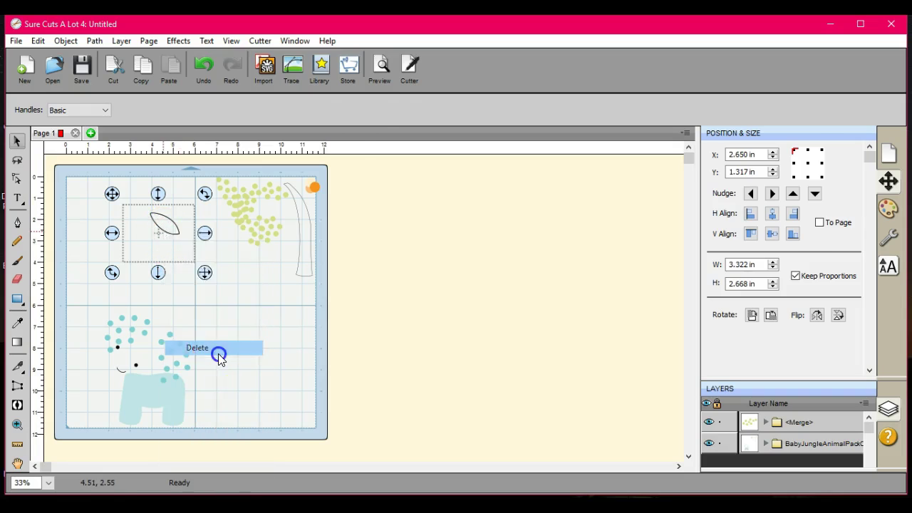
# - Preview the cut lines, then move the trunk down and set dot clusters beside it
pyautogui.click(379, 67)
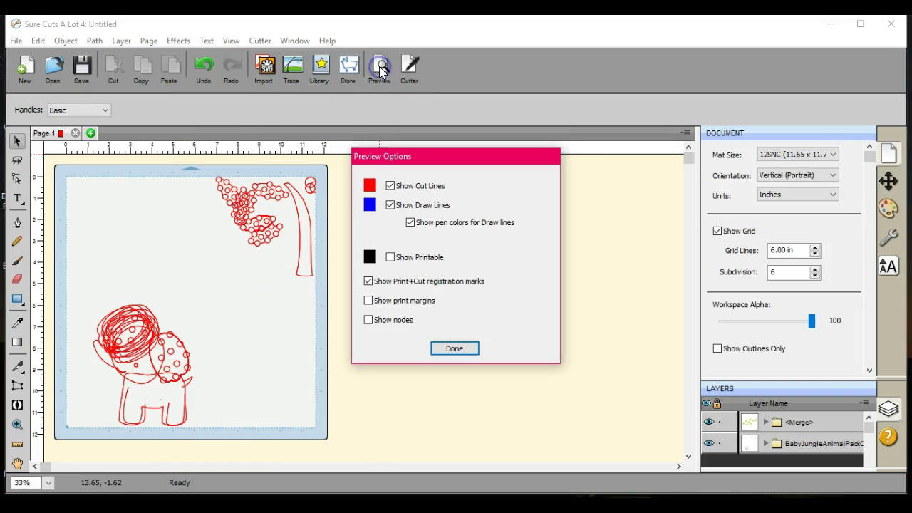
pyautogui.click(457, 348)
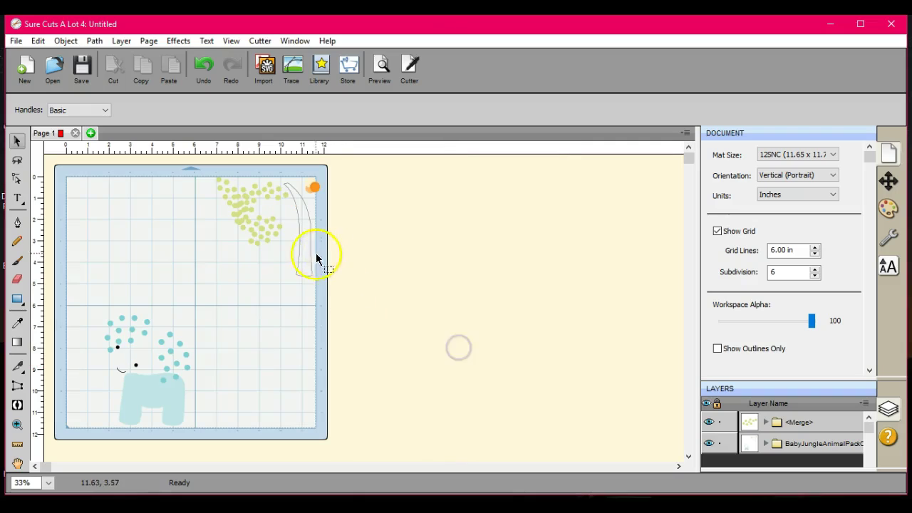
pyautogui.moveTo(312, 249); pyautogui.dragTo(161, 267)
pyautogui.moveTo(235, 200); pyautogui.dragTo(281, 347)
pyautogui.moveTo(269, 235); pyautogui.dragTo(284, 293)
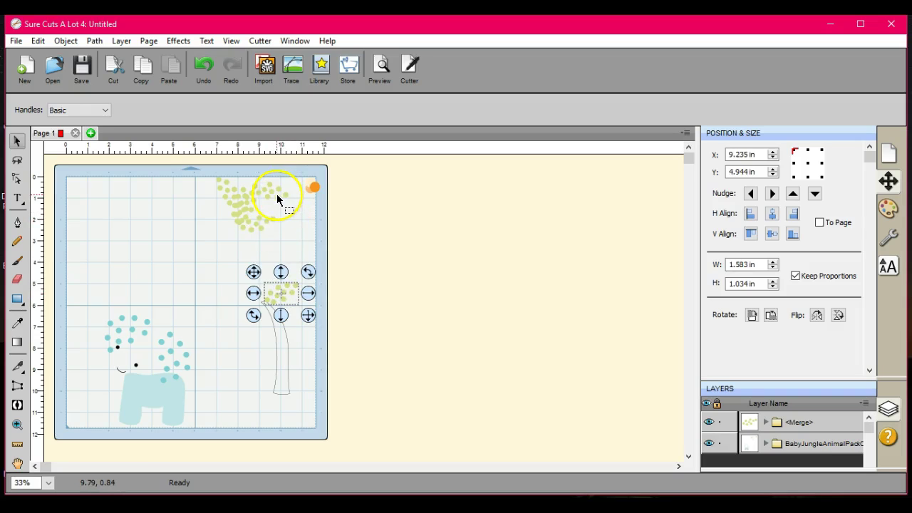
pyautogui.moveTo(278, 197); pyautogui.dragTo(296, 317)
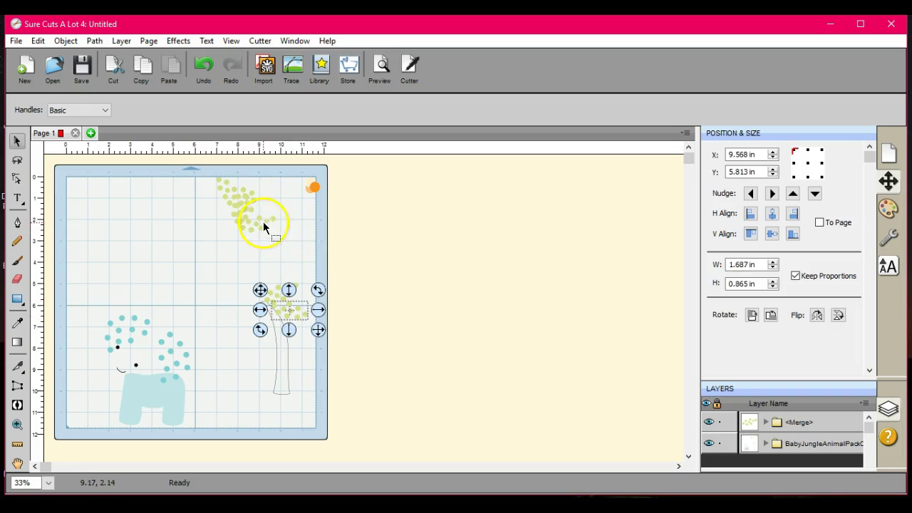
pyautogui.moveTo(264, 237); pyautogui.dragTo(258, 318)
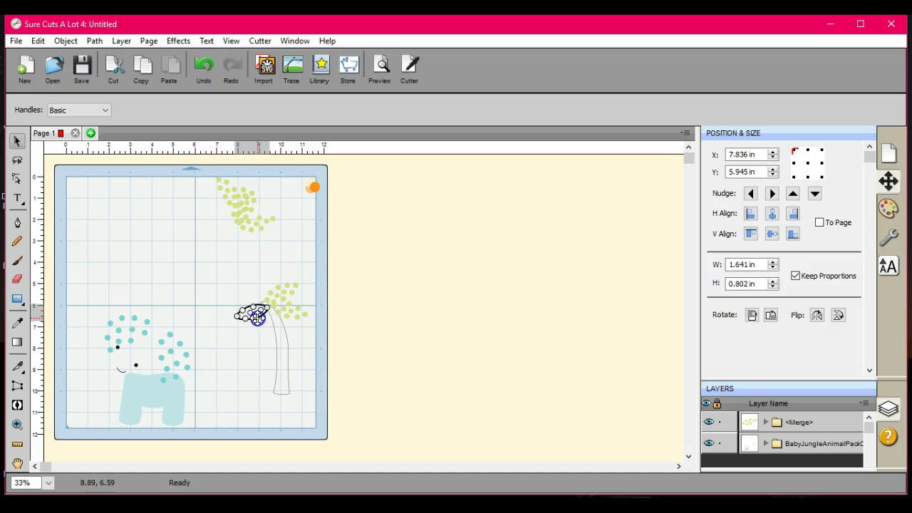
# - Arrange the top leaf pieces on and beside the trunk top
pyautogui.click(258, 317)
pyautogui.moveTo(240, 208); pyautogui.dragTo(263, 323)
pyautogui.click(262, 323)
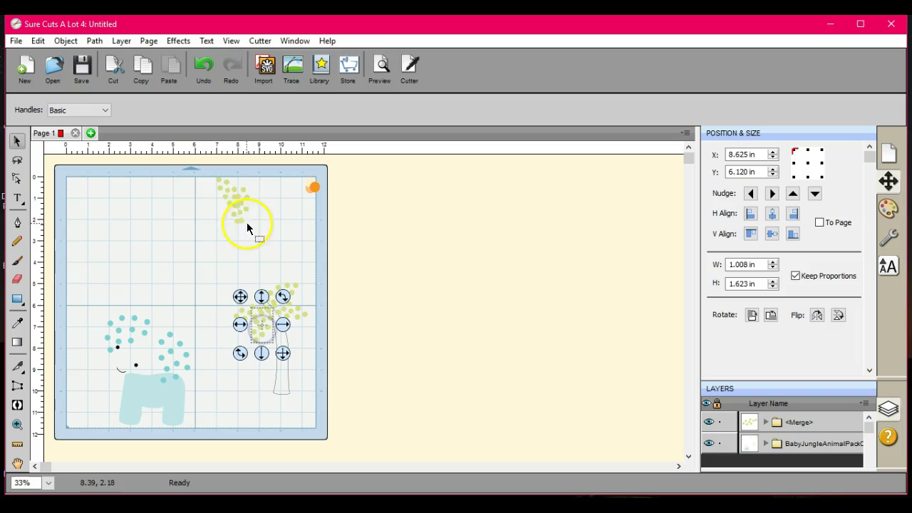
pyautogui.moveTo(242, 206); pyautogui.dragTo(267, 293)
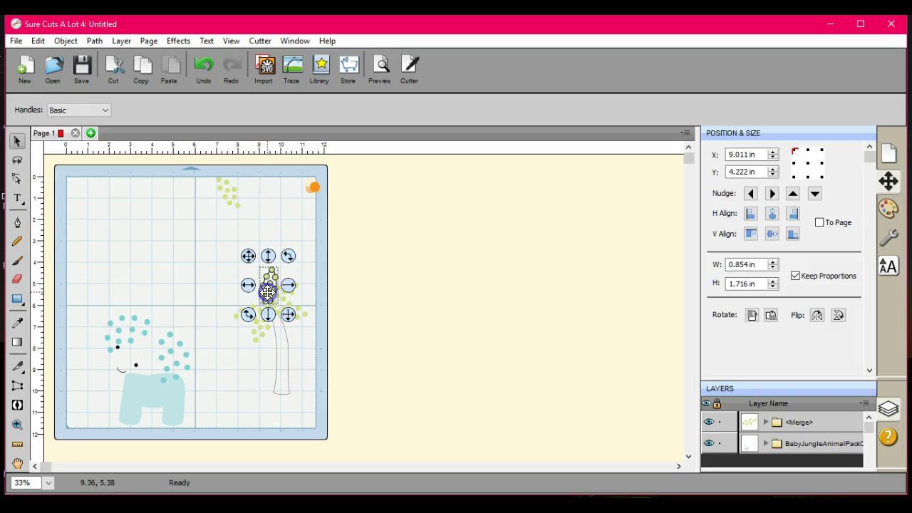
pyautogui.moveTo(230, 189); pyautogui.dragTo(261, 259)
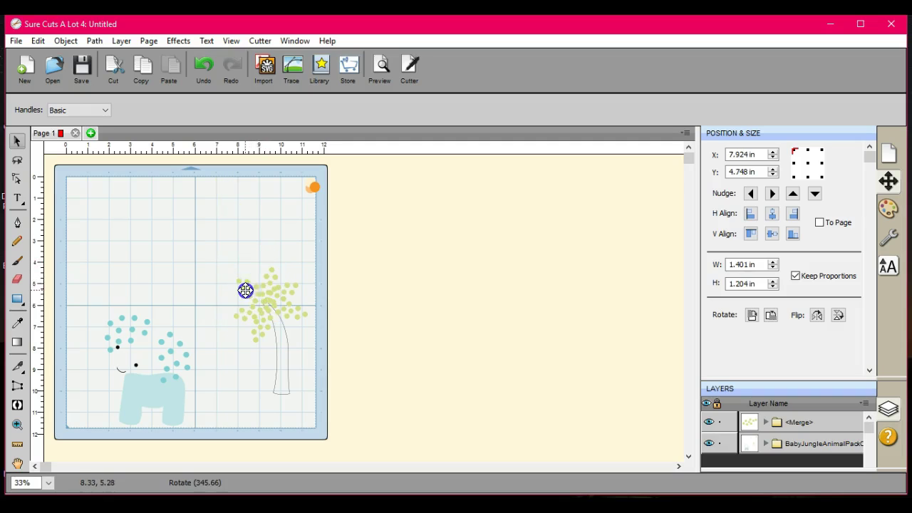
pyautogui.moveTo(245, 290); pyautogui.dragTo(240, 292)
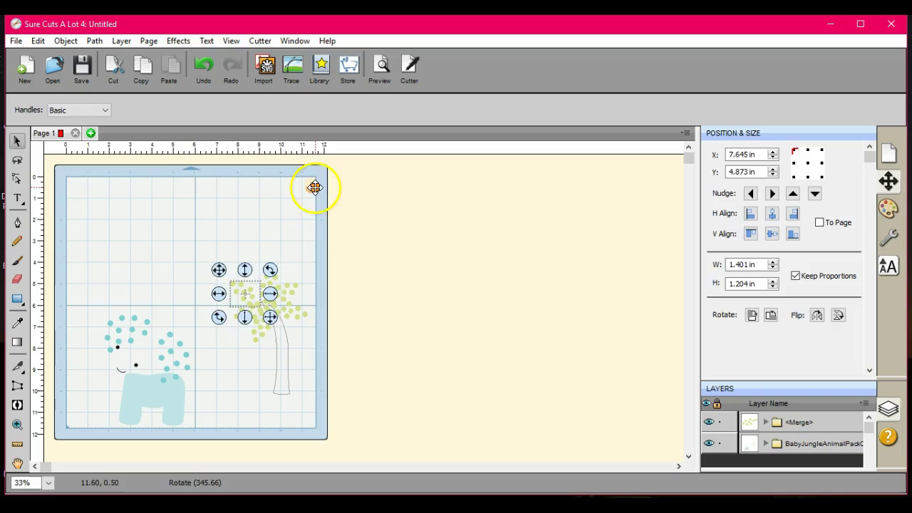
# - Place the orange dots onto the tree crown
pyautogui.moveTo(314, 187); pyautogui.dragTo(267, 302)
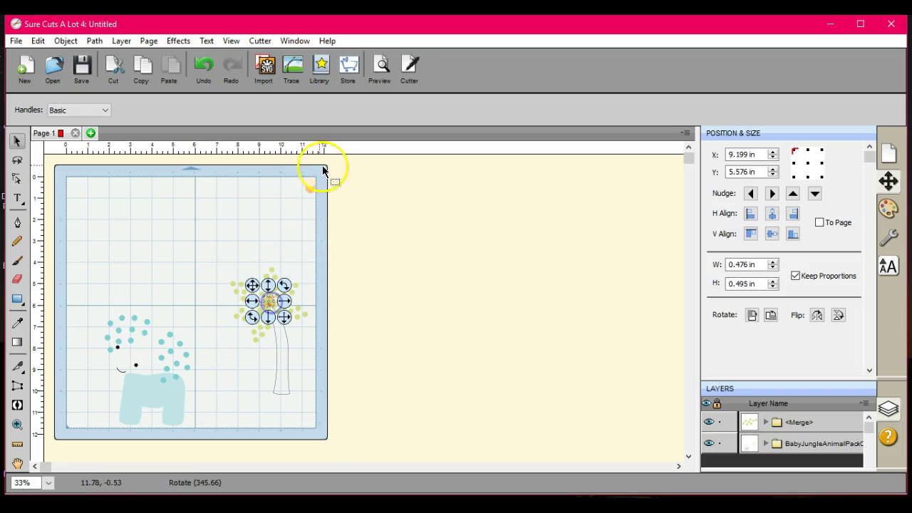
pyautogui.moveTo(310, 181); pyautogui.dragTo(255, 288)
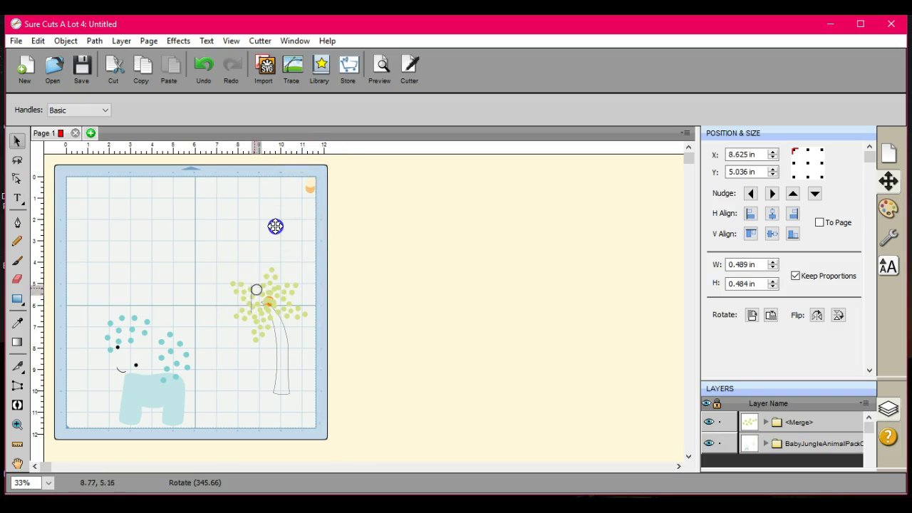
pyautogui.moveTo(275, 226); pyautogui.dragTo(275, 225)
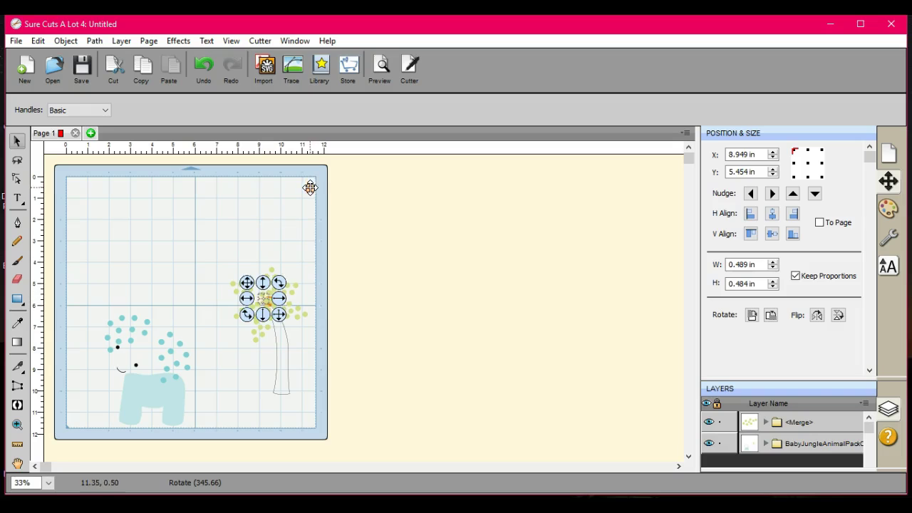
pyautogui.moveTo(310, 187); pyautogui.dragTo(263, 303)
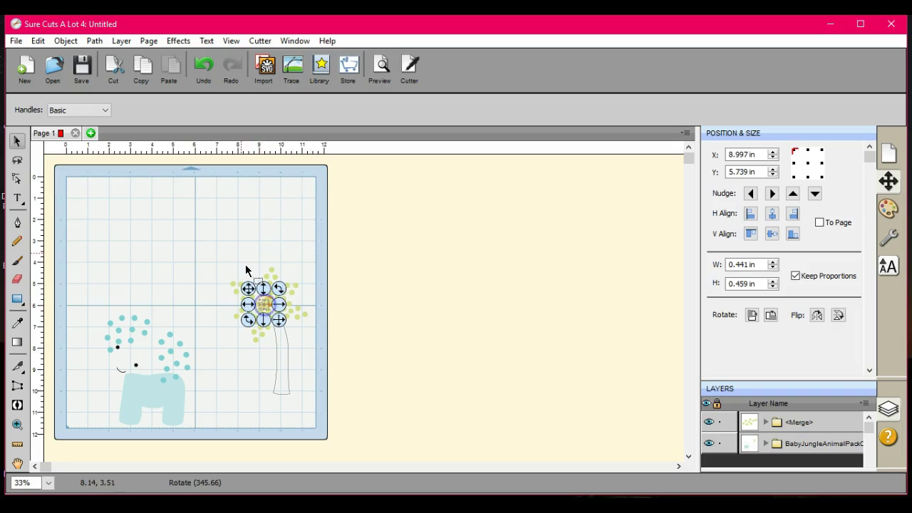
# - Bring the leaf cluster to the front, then select the whole flower tree
pyautogui.moveTo(235, 258); pyautogui.dragTo(279, 310)
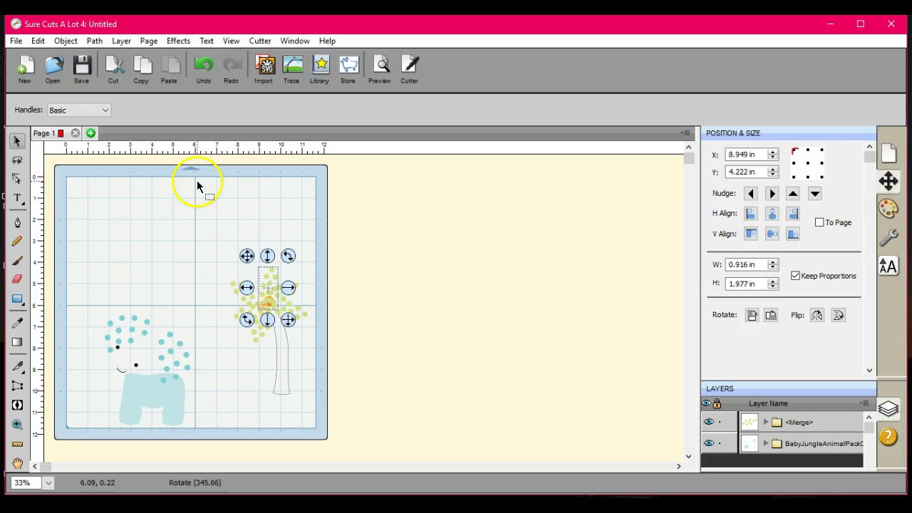
pyautogui.click(199, 192)
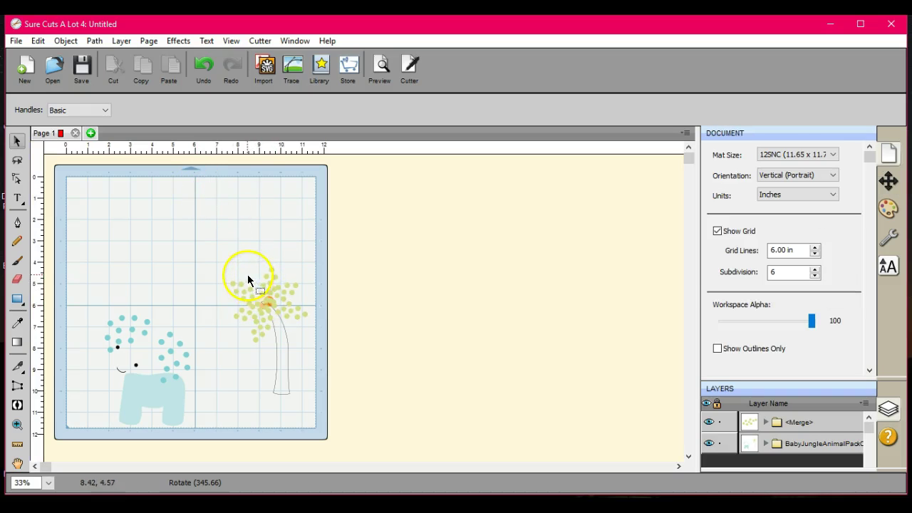
pyautogui.moveTo(285, 325); pyautogui.dragTo(286, 323)
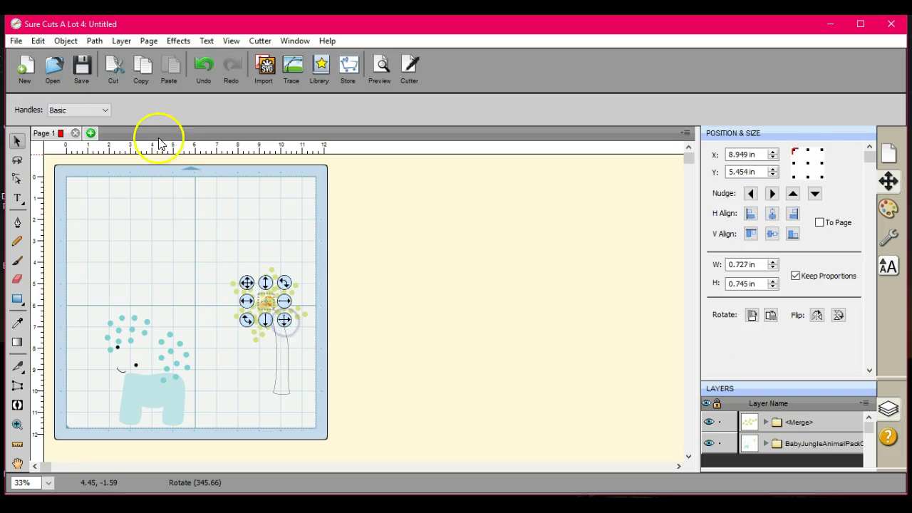
pyautogui.click(73, 39)
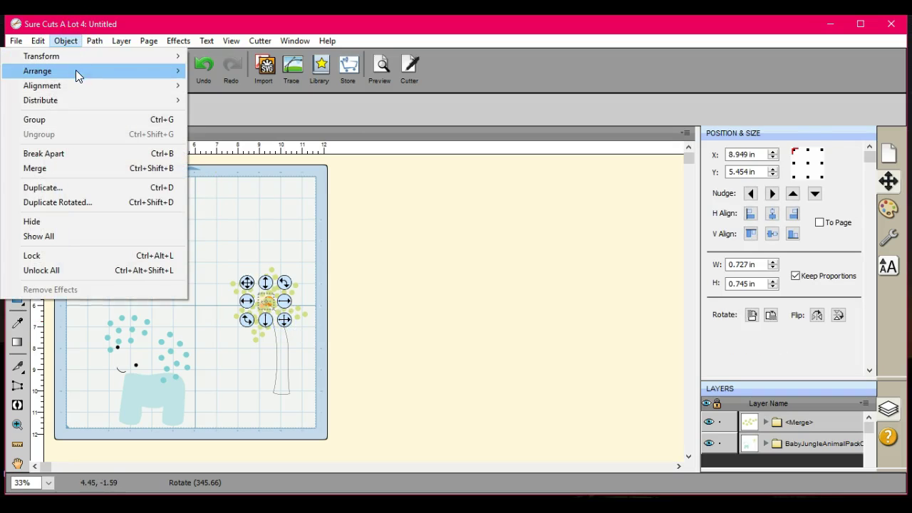
pyautogui.moveTo(125, 71)
pyautogui.click(215, 74)
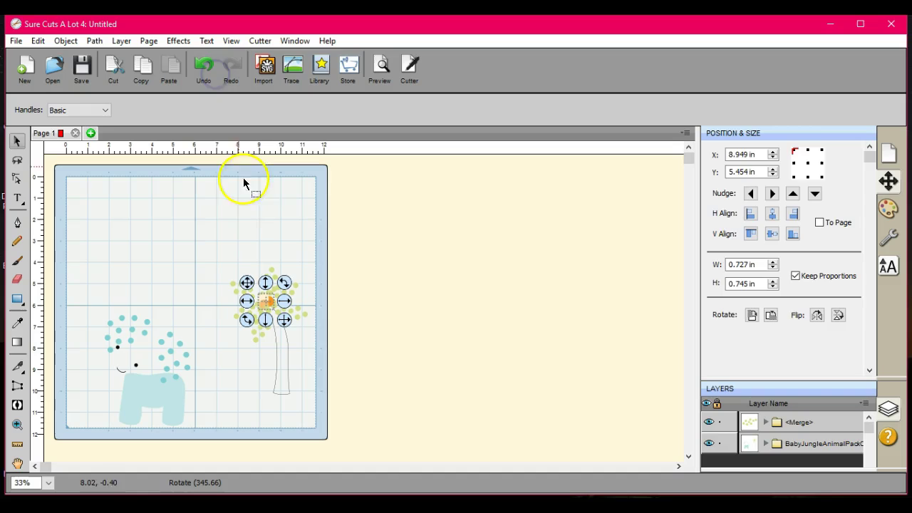
pyautogui.click(249, 201)
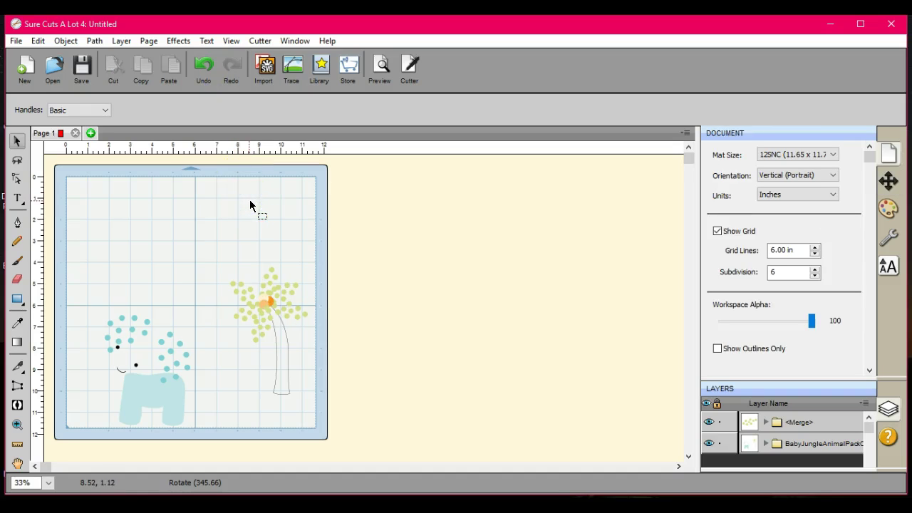
pyautogui.moveTo(205, 235); pyautogui.dragTo(395, 472)
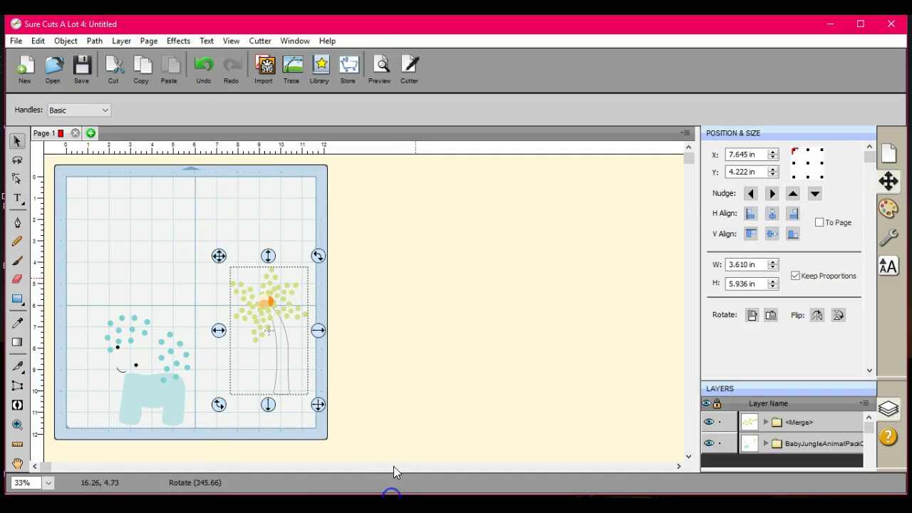
# - Preview the cut lines, then move the flower tree to the mat's top-right corner
pyautogui.click(382, 66)
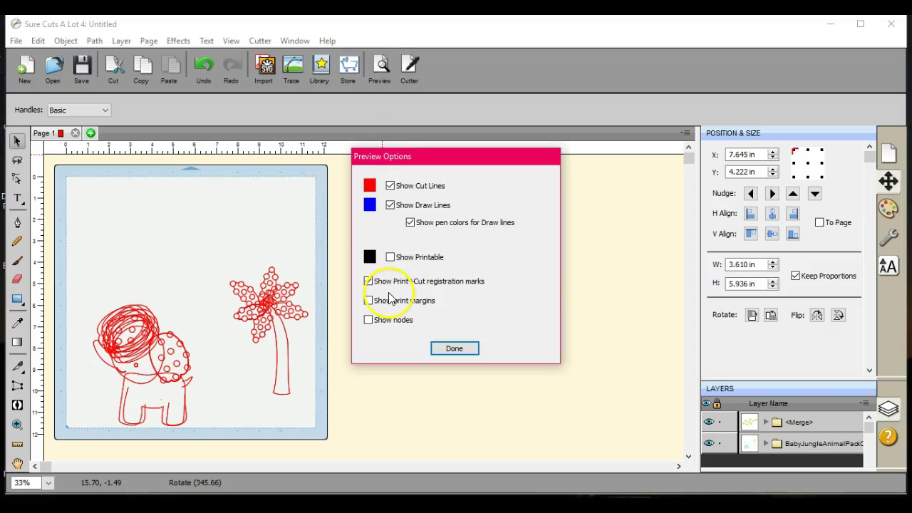
pyautogui.click(454, 349)
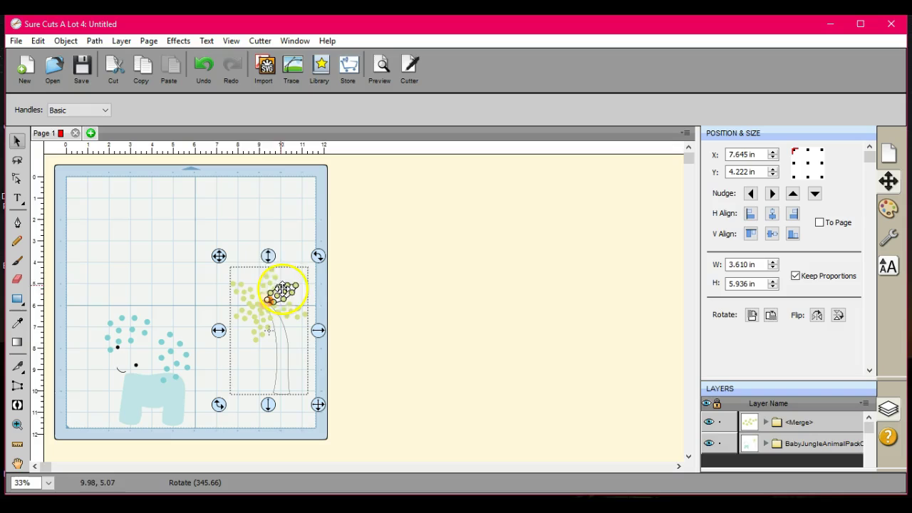
pyautogui.moveTo(283, 289); pyautogui.dragTo(301, 152)
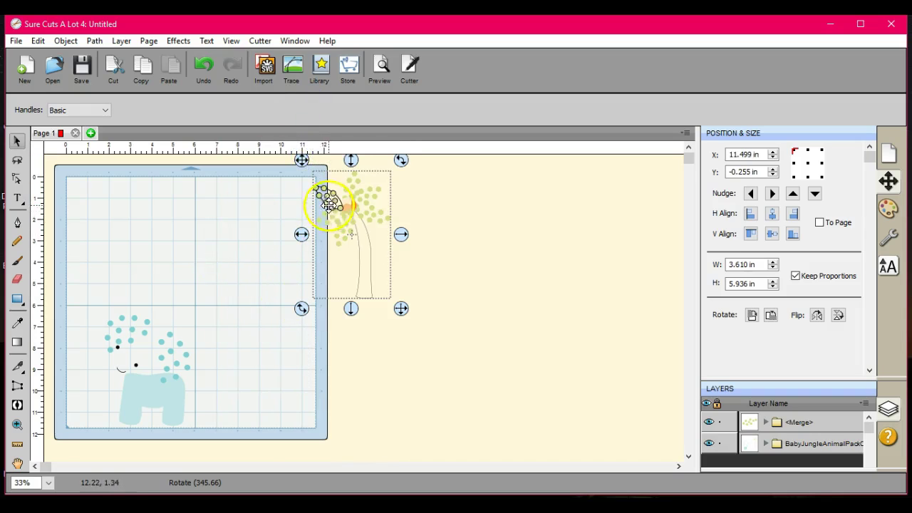
pyautogui.moveTo(332, 221); pyautogui.dragTo(273, 206)
pyautogui.click(198, 243)
# - Shift the elephant group up toward the top of the mat
pyautogui.click(286, 199)
pyautogui.click(164, 363)
pyautogui.moveTo(163, 363); pyautogui.dragTo(163, 265)
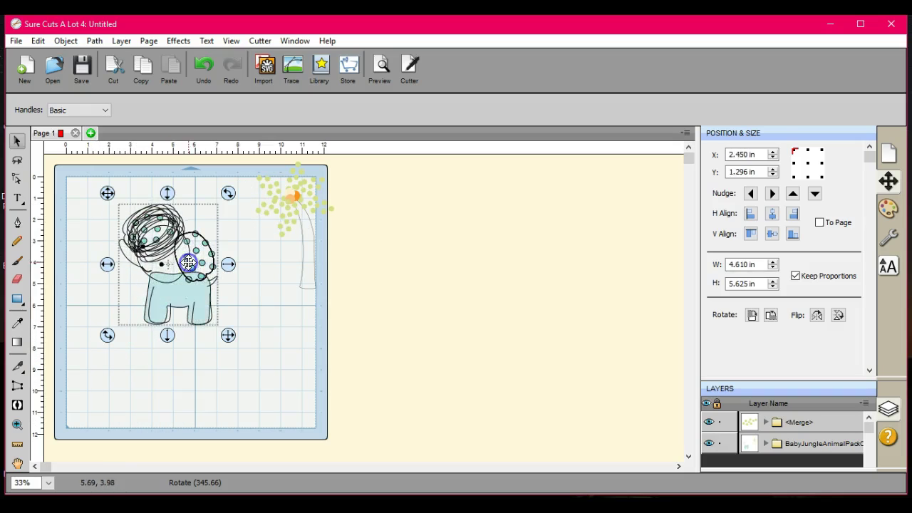
# - Ungroup the elephant, close and union its body path, and move the body down-right
pyautogui.click(65, 41)
pyautogui.click(75, 134)
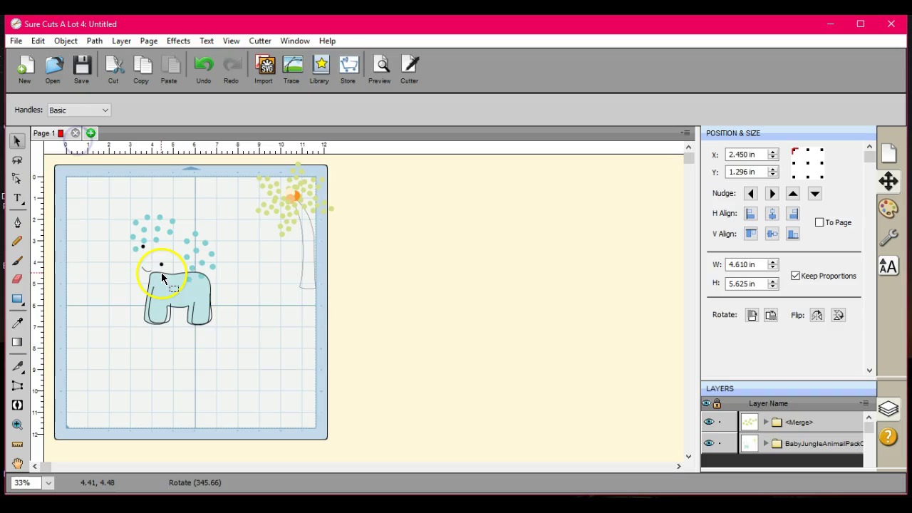
pyautogui.click(161, 276)
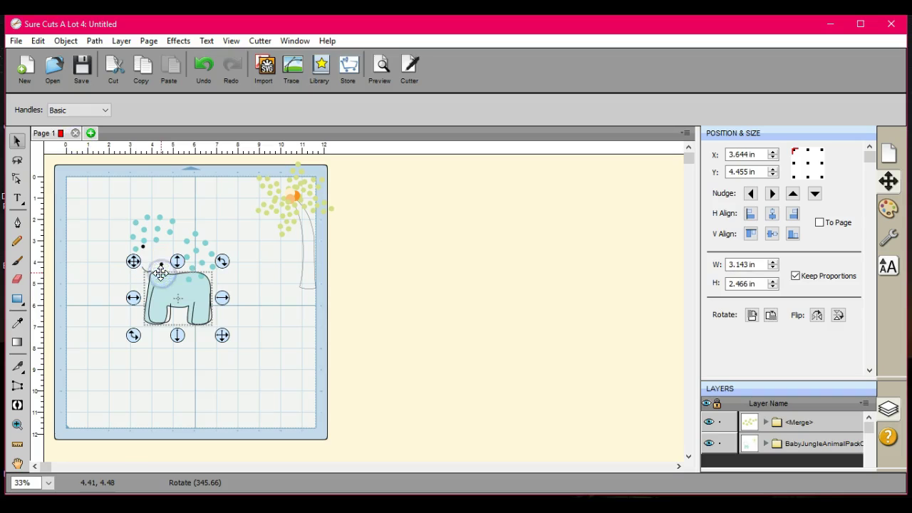
pyautogui.moveTo(178, 287); pyautogui.dragTo(192, 339)
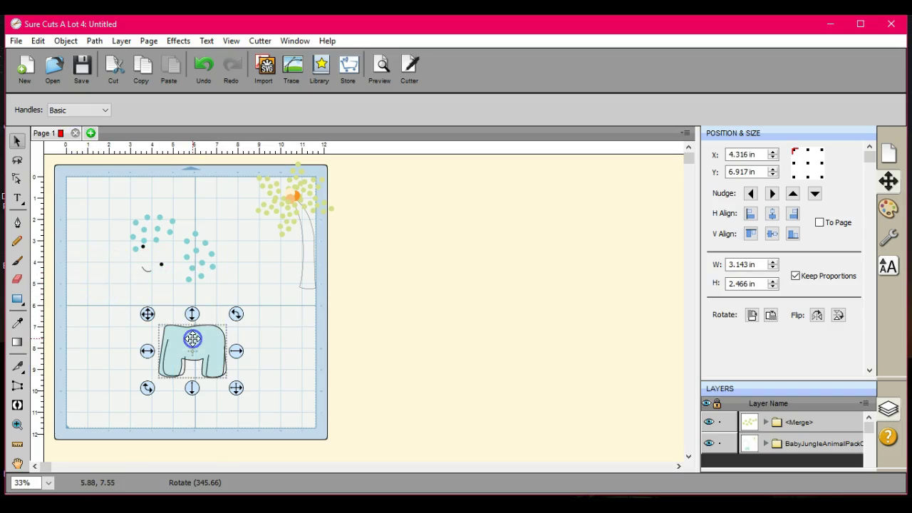
pyautogui.click(95, 41)
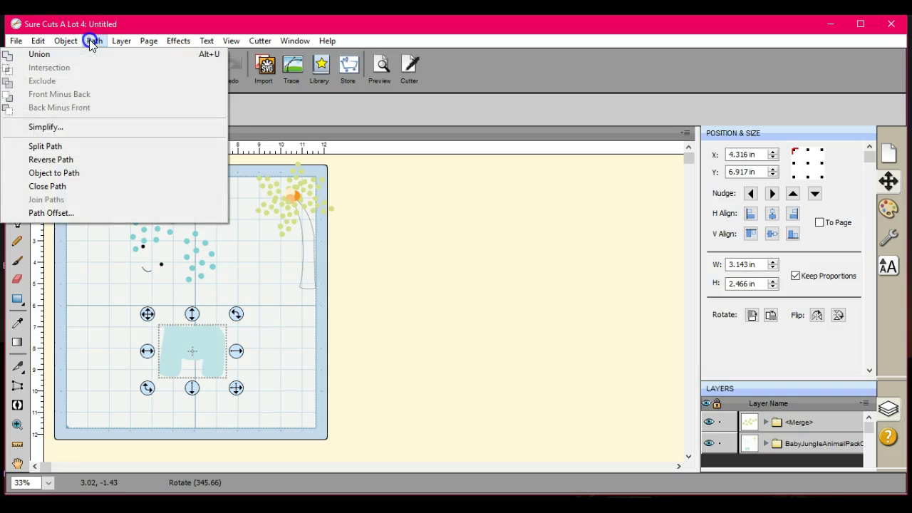
pyautogui.click(92, 187)
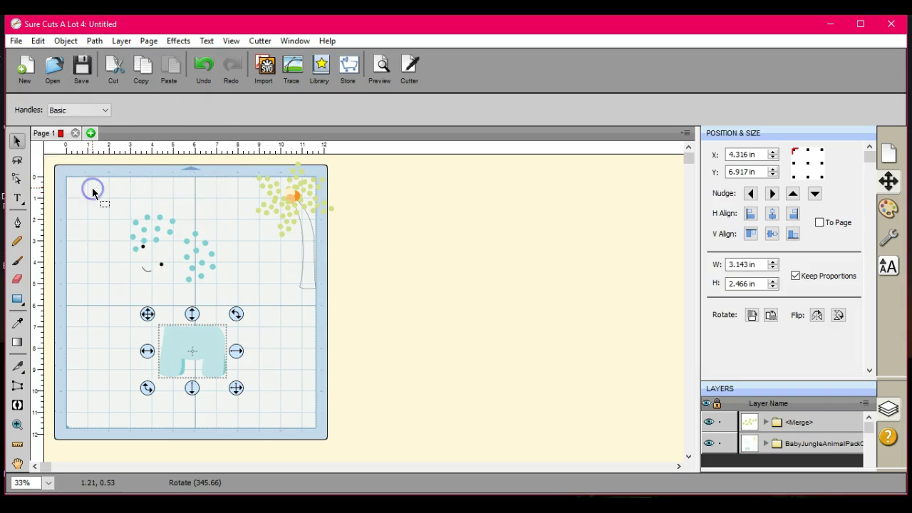
pyautogui.click(95, 41)
pyautogui.click(93, 59)
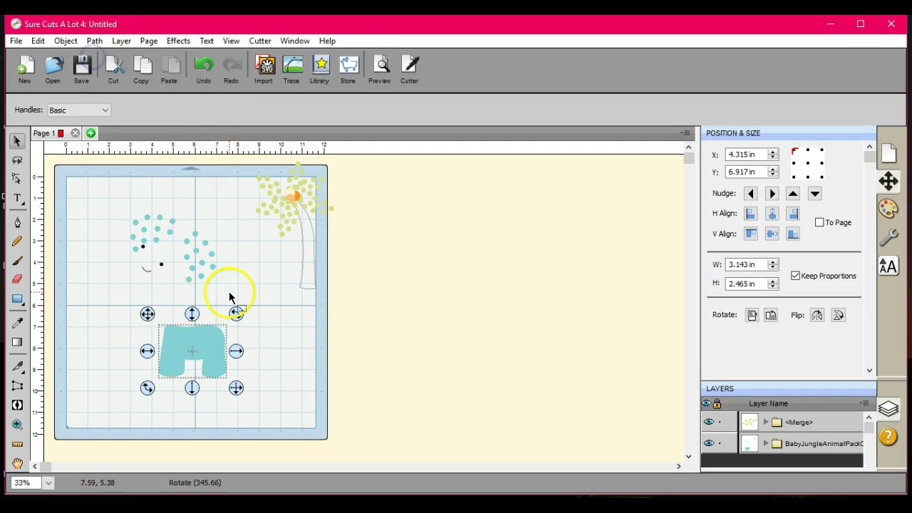
pyautogui.moveTo(204, 344); pyautogui.dragTo(262, 379)
pyautogui.moveTo(204, 262); pyautogui.dragTo(200, 262)
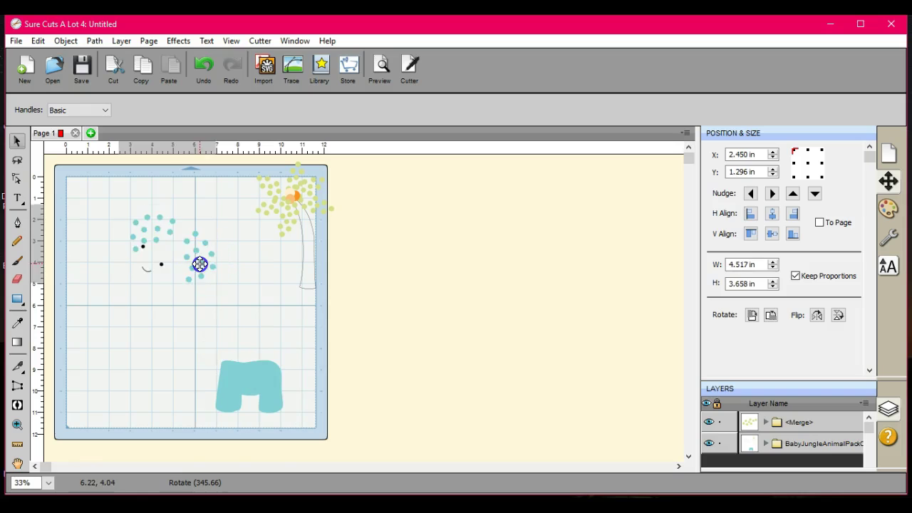
# - Ungroup the elephant's head and select the right-ear dot group
pyautogui.click(74, 42)
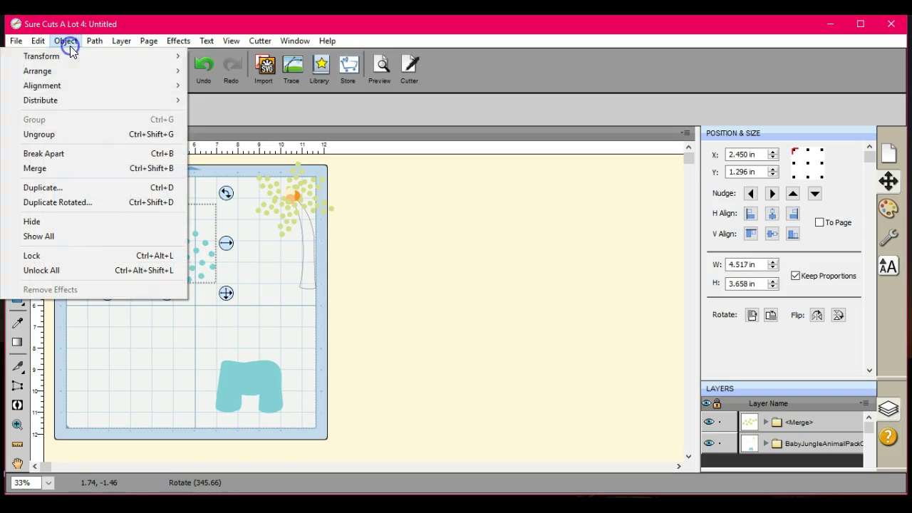
pyautogui.click(72, 136)
pyautogui.moveTo(162, 305)
pyautogui.mouseDown()
pyautogui.moveTo(197, 261)
pyautogui.moveTo(178, 269)
pyautogui.moveTo(201, 284)
pyautogui.mouseUp()
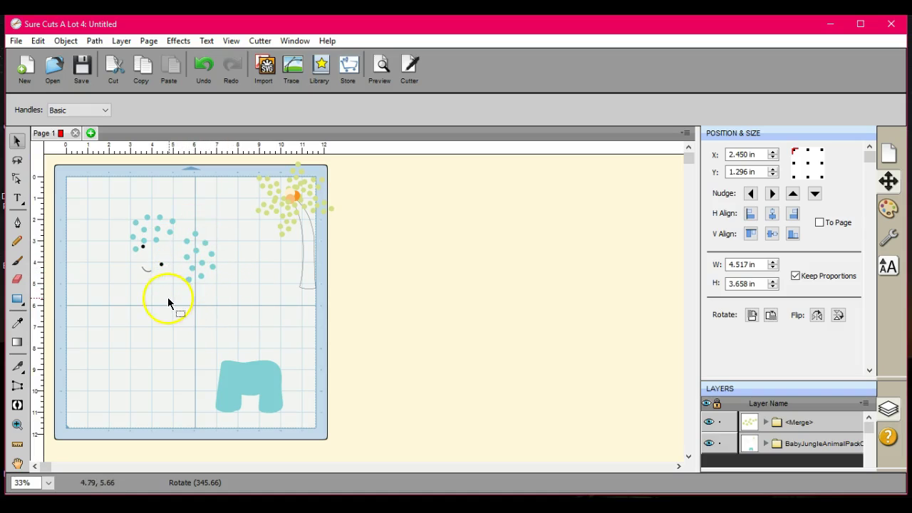
pyautogui.moveTo(190, 243); pyautogui.dragTo(219, 217)
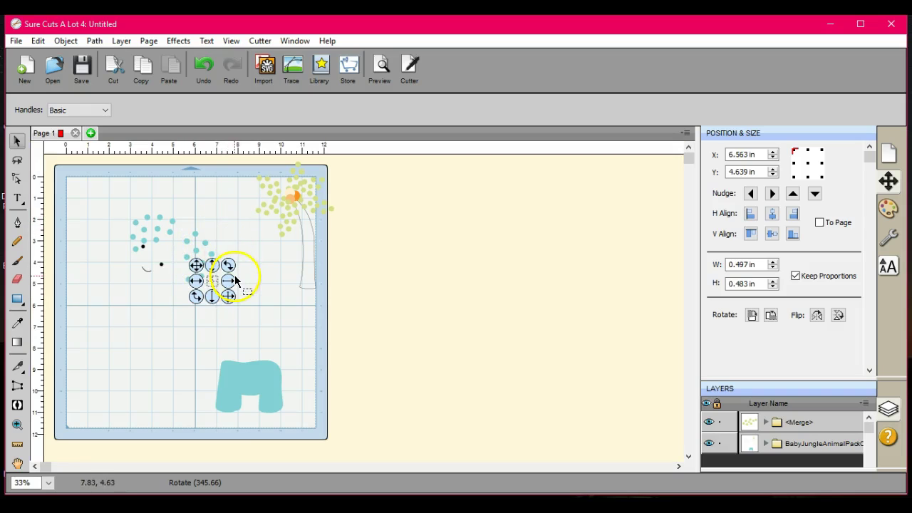
pyautogui.click(254, 298)
pyautogui.moveTo(233, 288); pyautogui.dragTo(171, 216)
pyautogui.click(201, 262)
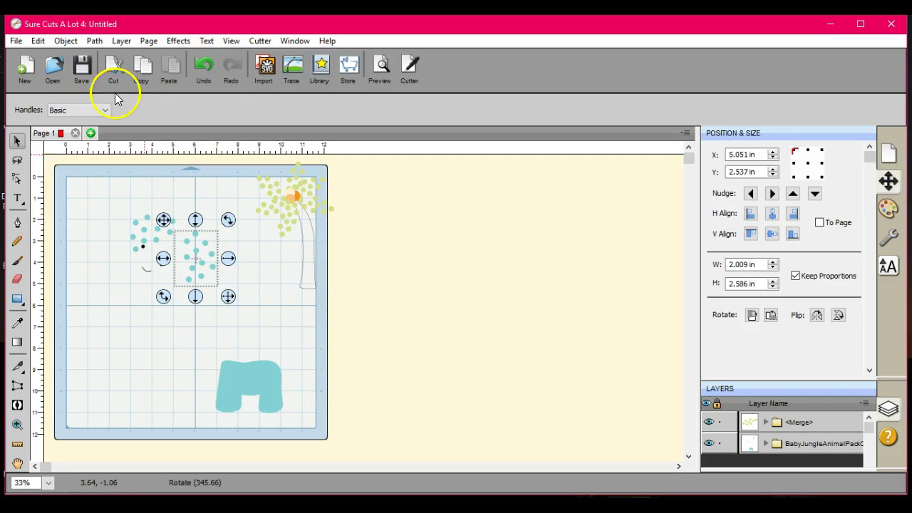
# - Close and union the ear dots into one shape and move it below the head
pyautogui.click(94, 40)
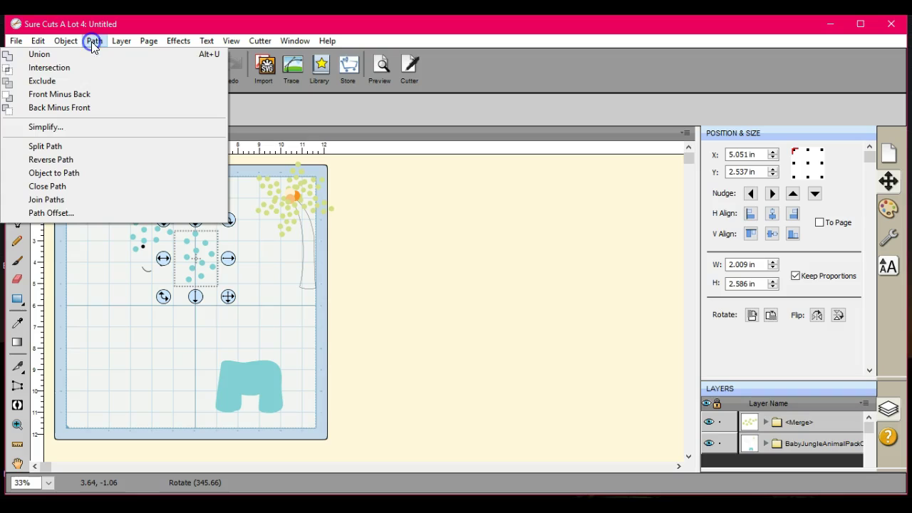
pyautogui.click(87, 186)
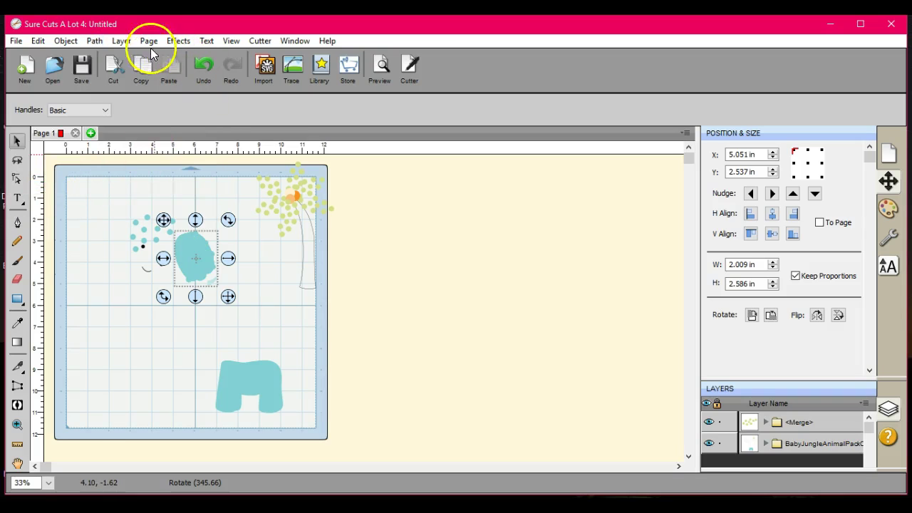
pyautogui.click(94, 41)
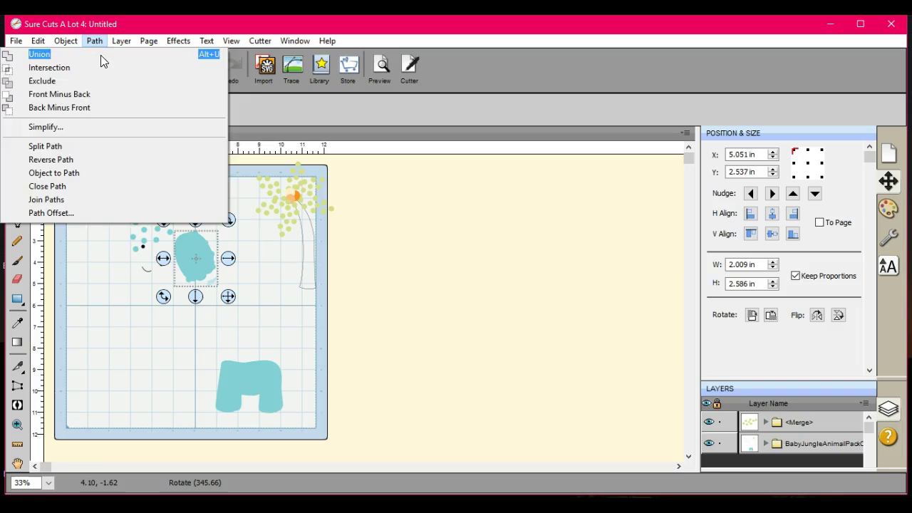
pyautogui.click(100, 55)
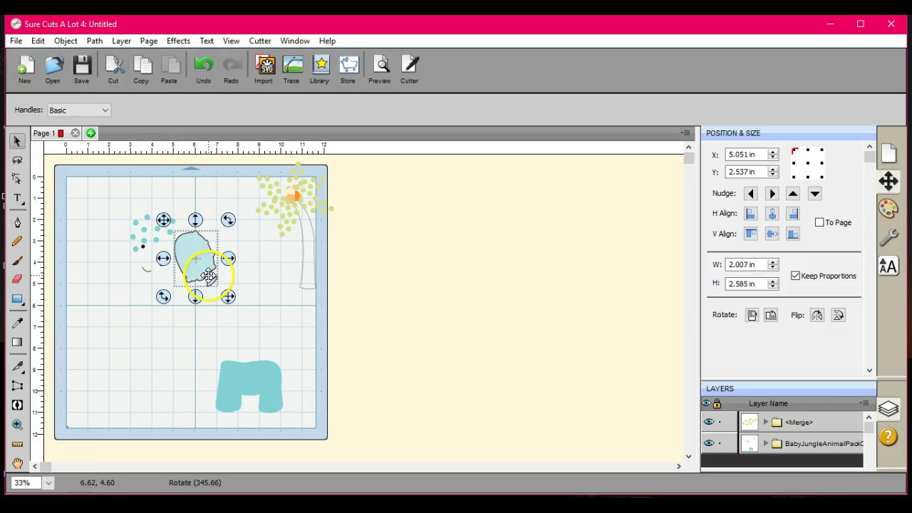
pyautogui.moveTo(208, 276)
pyautogui.mouseDown()
pyautogui.moveTo(199, 347)
pyautogui.moveTo(204, 338)
pyautogui.moveTo(187, 347)
pyautogui.mouseUp()
pyautogui.click(27, 279)
# - Move the ear shape down-right toward the elephant body
pyautogui.click(17, 140)
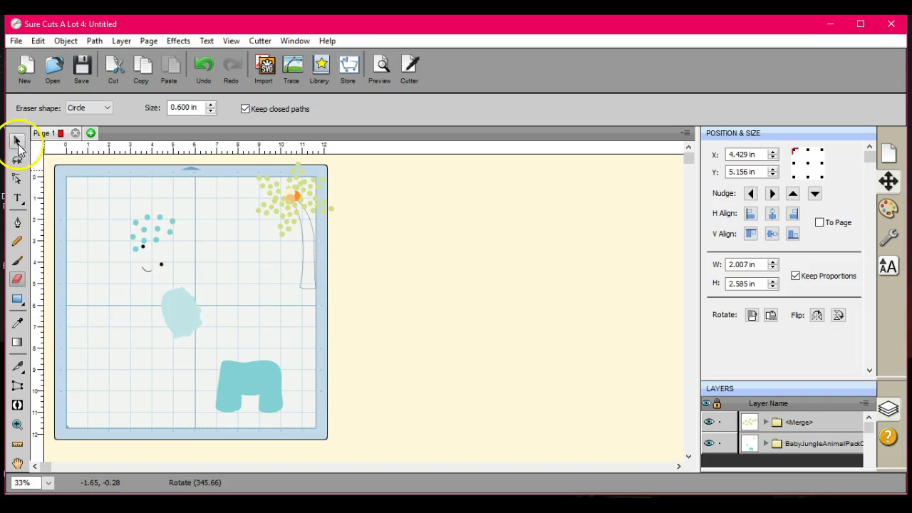
pyautogui.click(178, 295)
pyautogui.moveTo(184, 297); pyautogui.dragTo(259, 338)
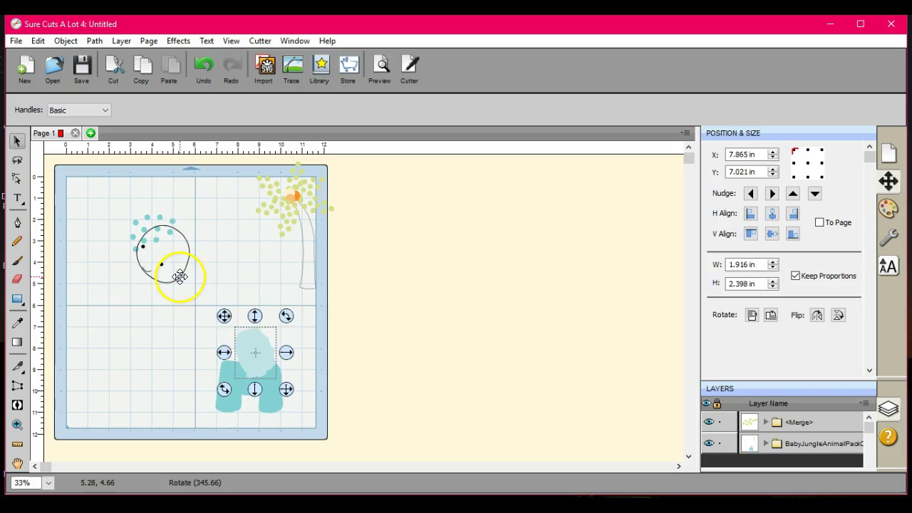
# - Place the head circle on the body, fill it as a closed path, and select the eyes and smile
pyautogui.moveTo(179, 277); pyautogui.dragTo(236, 377)
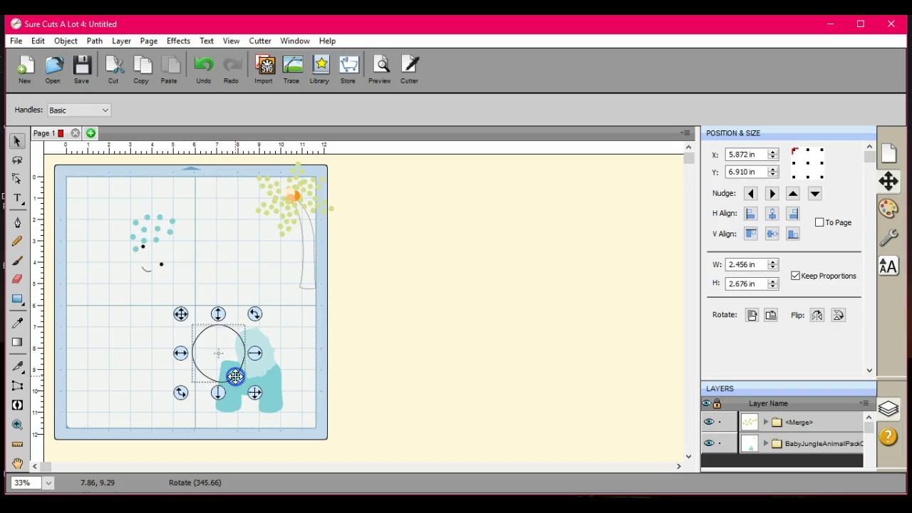
pyautogui.click(94, 41)
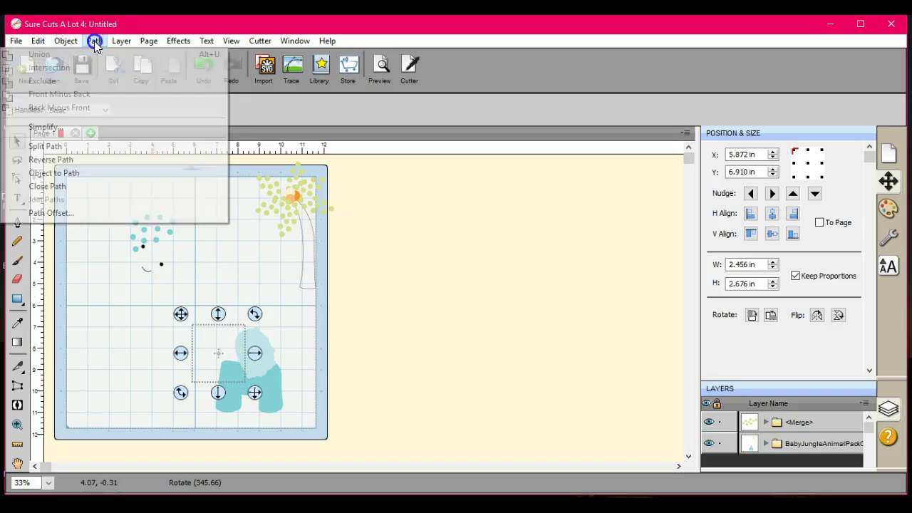
pyautogui.click(98, 185)
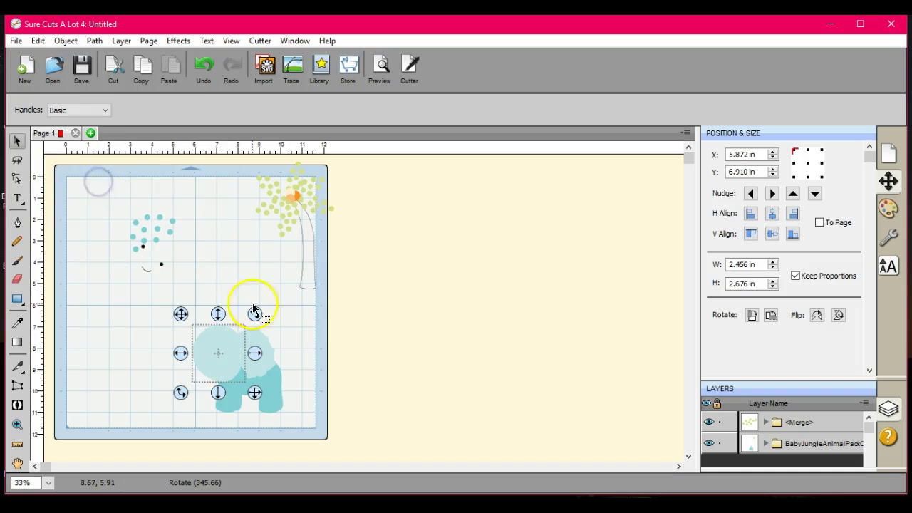
pyautogui.click(160, 285)
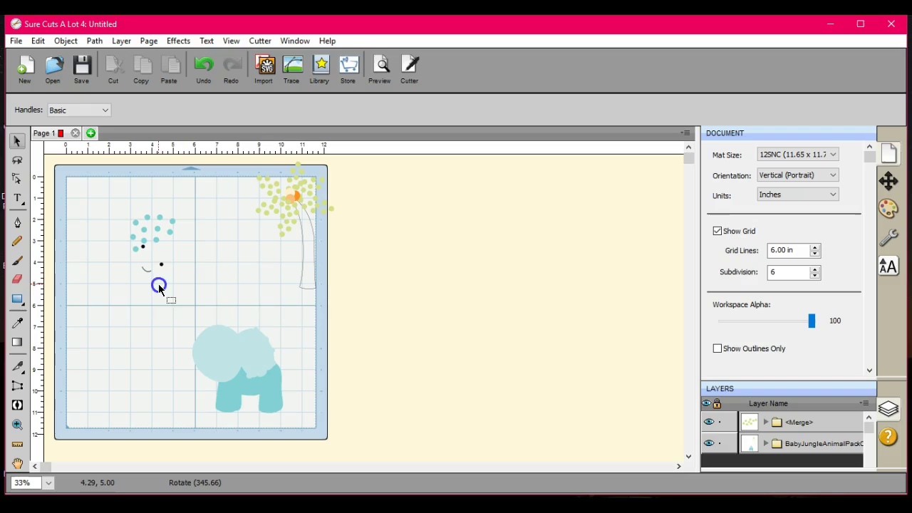
pyautogui.moveTo(119, 249); pyautogui.dragTo(192, 334)
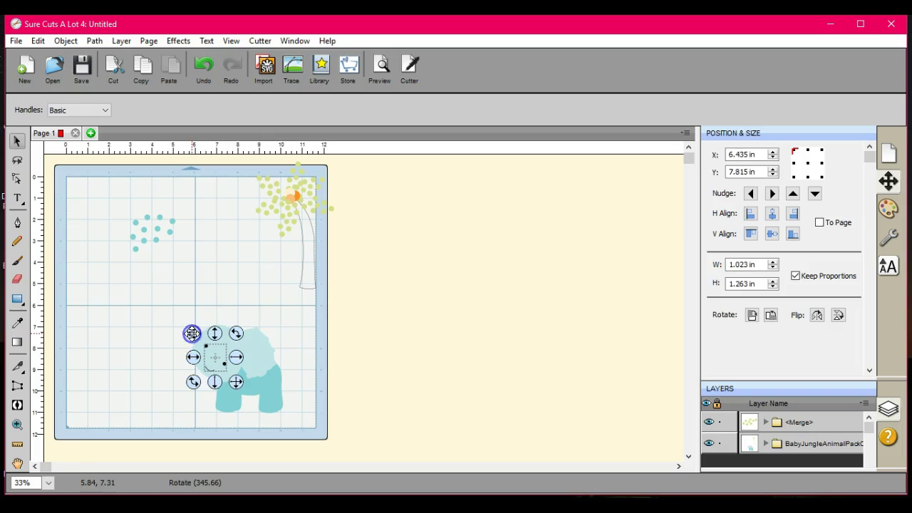
# - Ungroup the teal dot cluster and move the loop outline to the top of the mat
pyautogui.moveTo(163, 258)
pyautogui.mouseDown()
pyautogui.moveTo(149, 228)
pyautogui.moveTo(136, 258)
pyautogui.mouseUp()
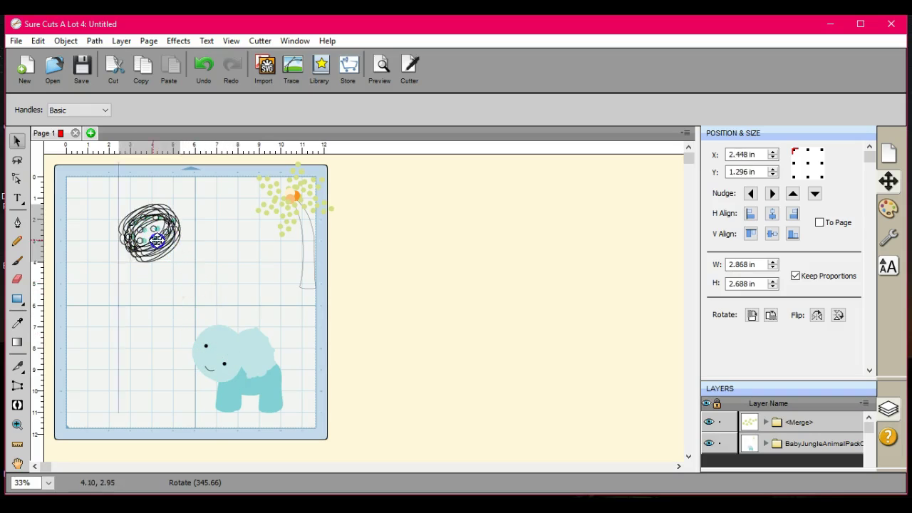
pyautogui.click(66, 40)
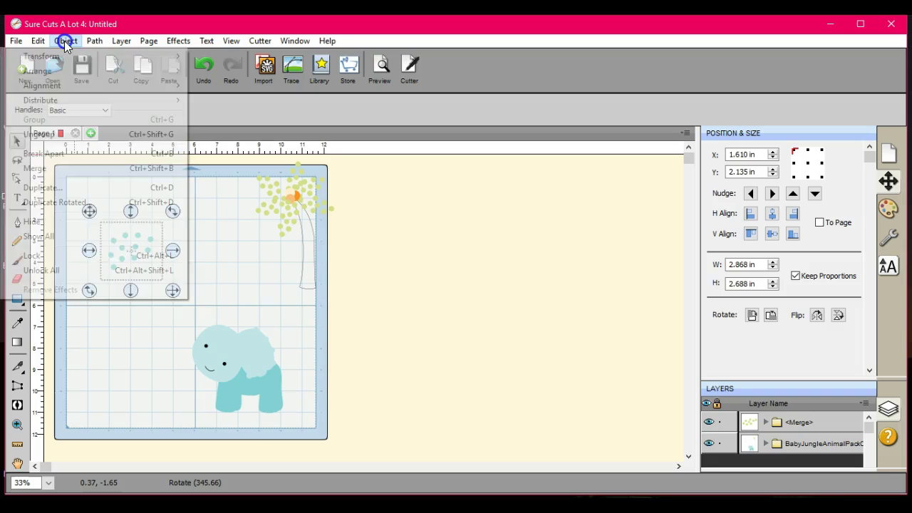
pyautogui.click(78, 135)
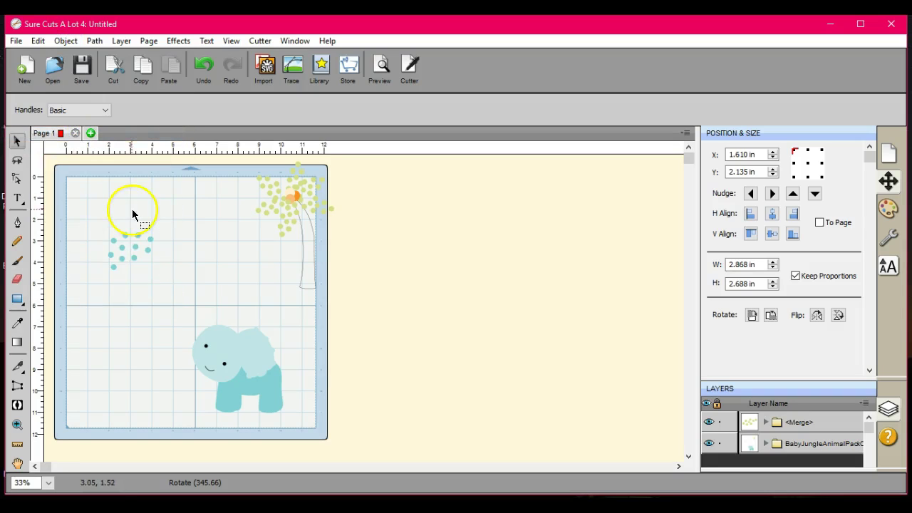
pyautogui.moveTo(133, 214); pyautogui.dragTo(145, 355)
pyautogui.hotkey('ctrl', 'z')
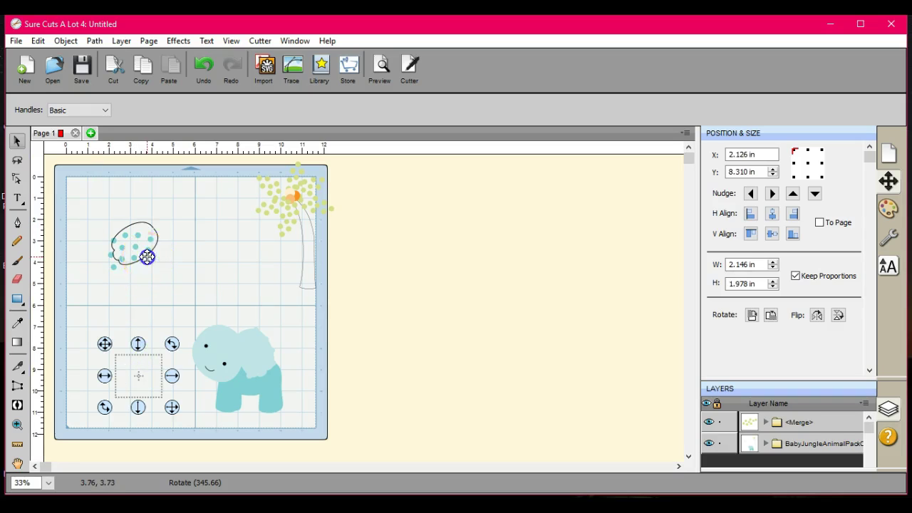
pyautogui.moveTo(147, 258); pyautogui.dragTo(187, 204)
# - Set the outline on the elephant's head as a trunk and close it into a filled shape
pyautogui.click(149, 250)
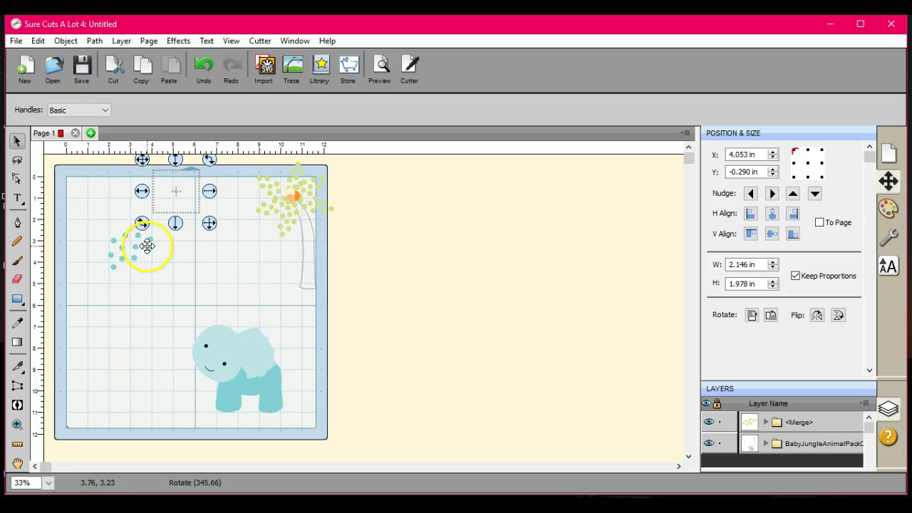
pyautogui.moveTo(147, 246); pyautogui.dragTo(186, 356)
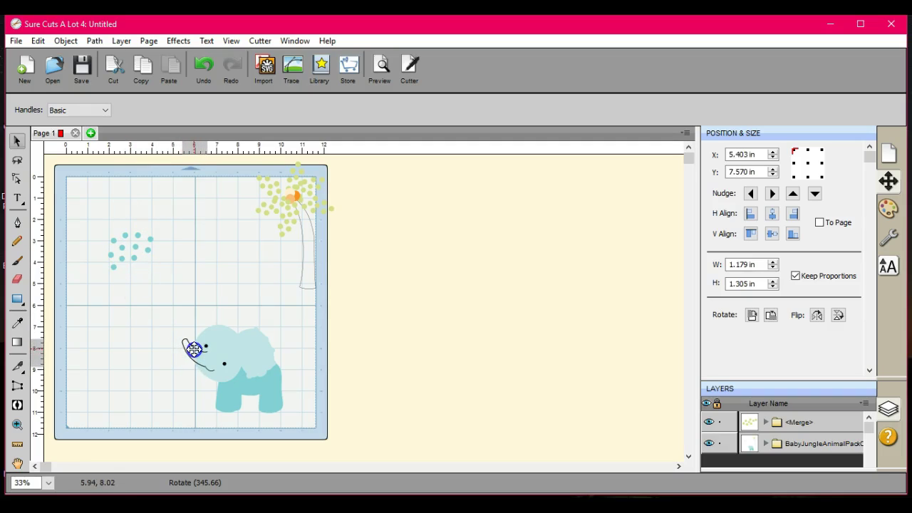
pyautogui.moveTo(193, 349); pyautogui.dragTo(194, 349)
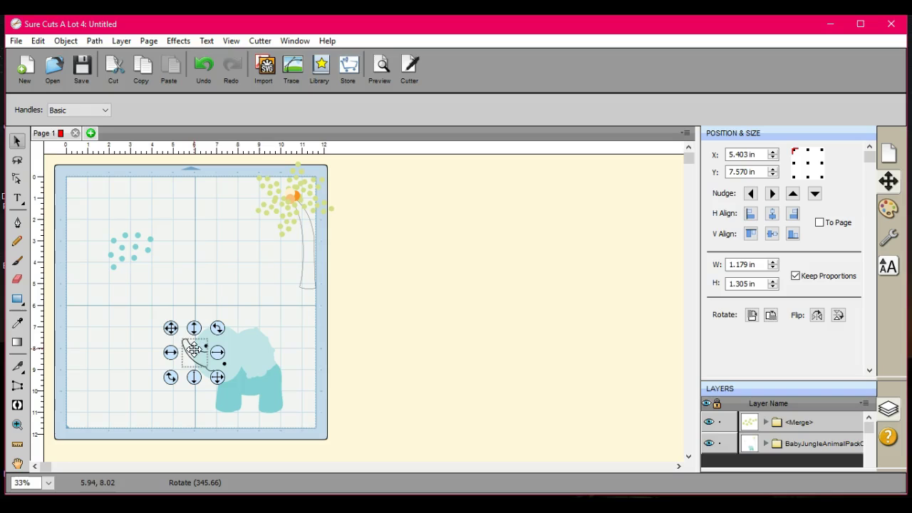
pyautogui.click(90, 44)
pyautogui.click(110, 187)
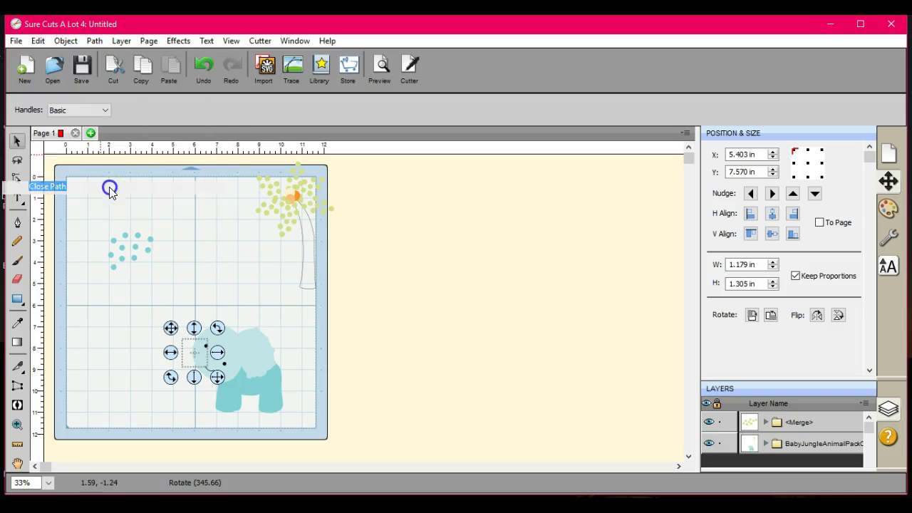
pyautogui.moveTo(122, 211); pyautogui.dragTo(203, 178)
# - Reposition the loop outline along the top of the mat
pyautogui.moveTo(151, 251); pyautogui.dragTo(187, 196)
pyautogui.moveTo(186, 197)
pyautogui.mouseDown()
pyautogui.moveTo(147, 287)
pyautogui.moveTo(138, 265)
pyautogui.moveTo(183, 200)
pyautogui.moveTo(178, 192)
pyautogui.mouseUp()
pyautogui.moveTo(179, 192); pyautogui.dragTo(200, 203)
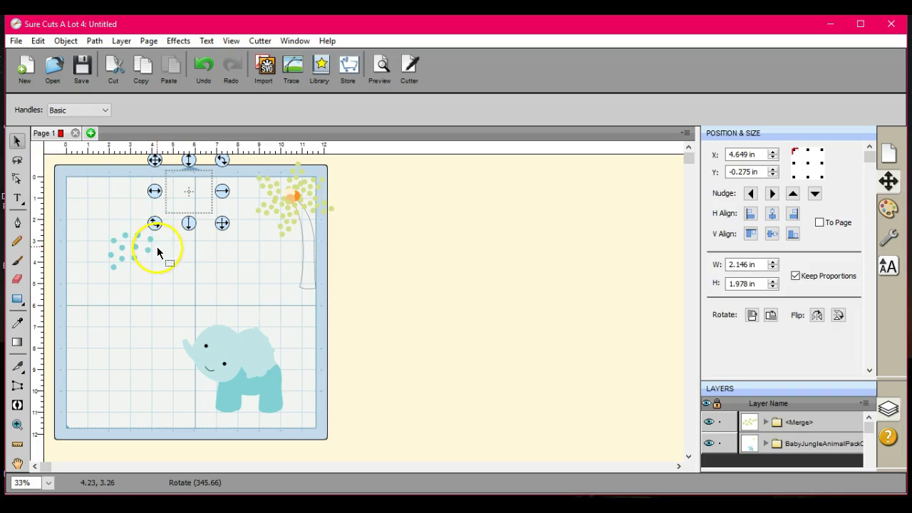
pyautogui.moveTo(160, 250); pyautogui.dragTo(200, 175)
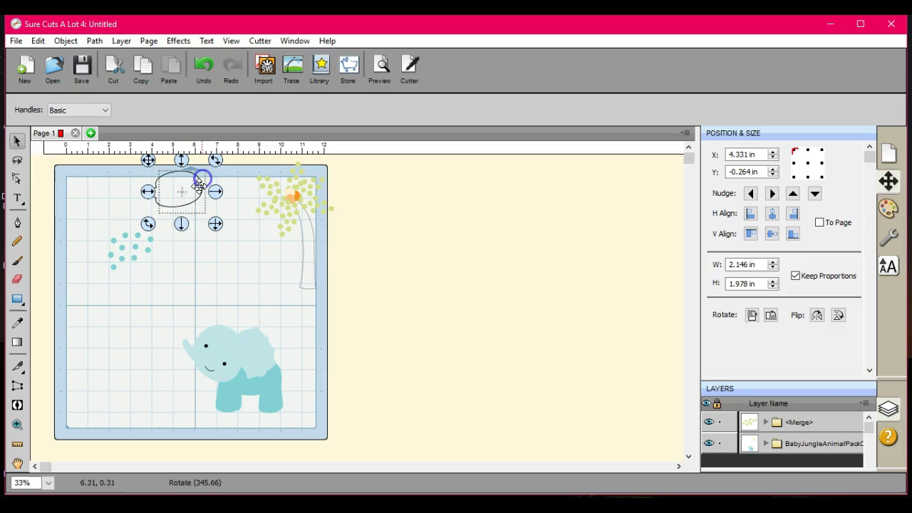
# - Move the teal dot cluster to the lower left of the mat
pyautogui.click(98, 230)
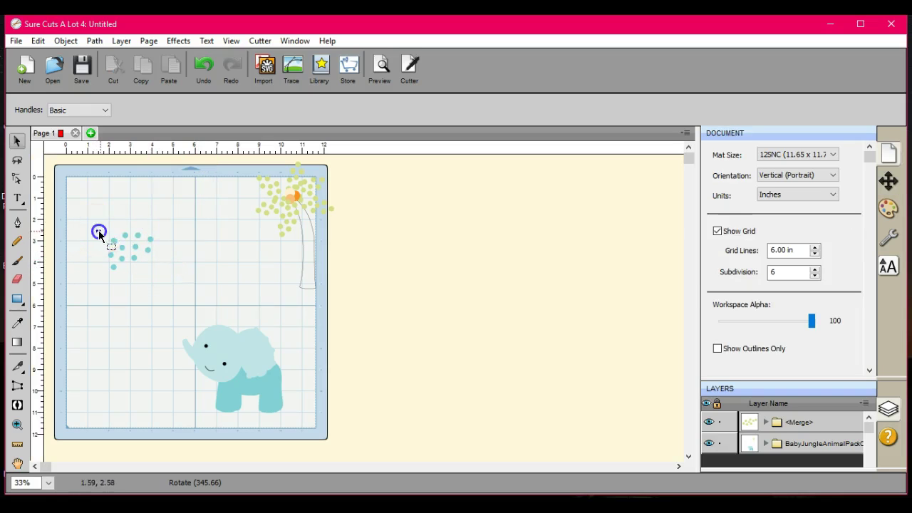
pyautogui.moveTo(159, 270); pyautogui.dragTo(160, 272)
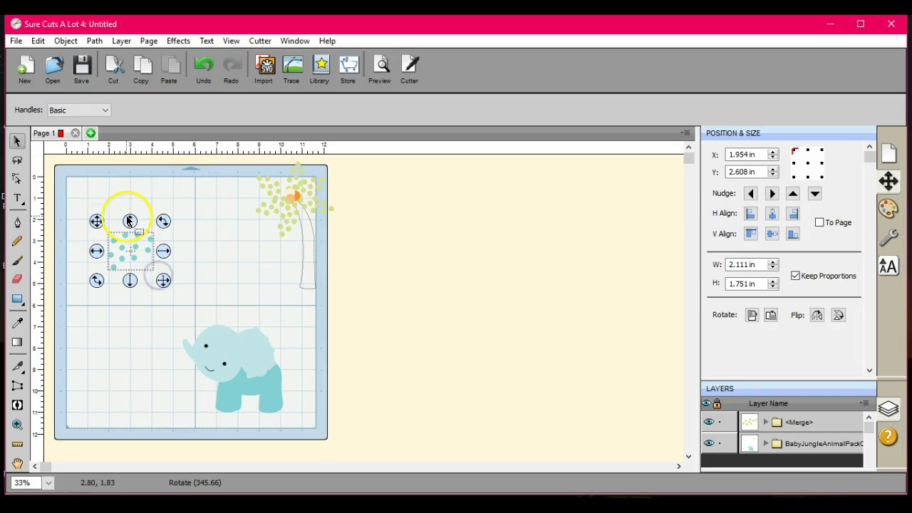
pyautogui.moveTo(128, 214); pyautogui.dragTo(132, 338)
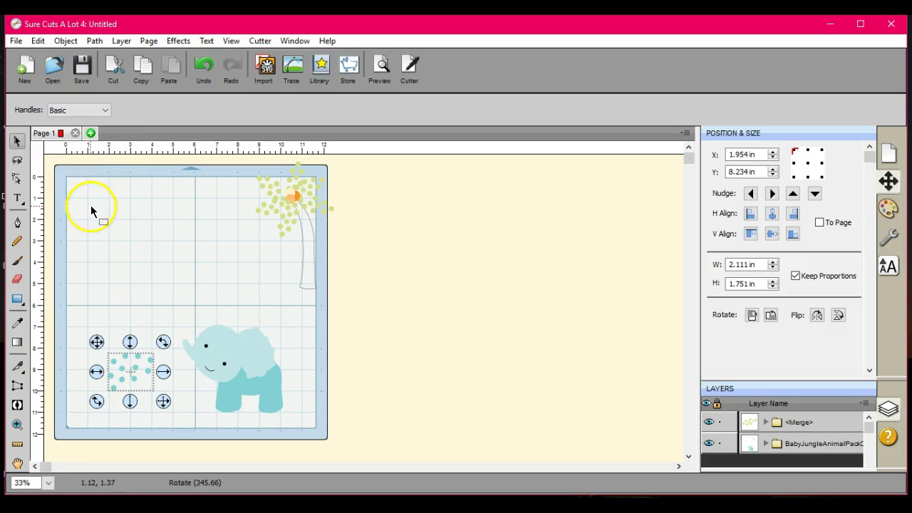
# - Delete the leftover shape at the top and preview the cut lines
pyautogui.moveTo(98, 264); pyautogui.dragTo(250, 101)
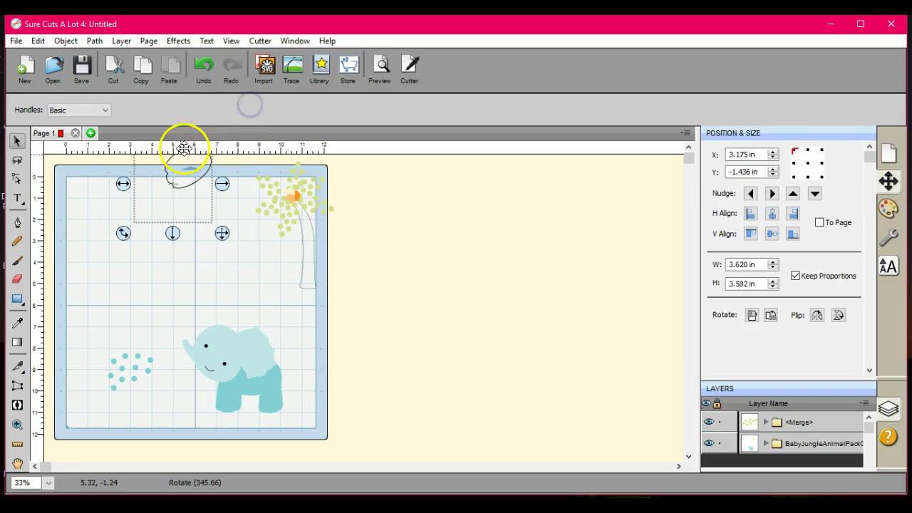
pyautogui.moveTo(180, 149); pyautogui.dragTo(180, 184)
pyautogui.rightClick(180, 184)
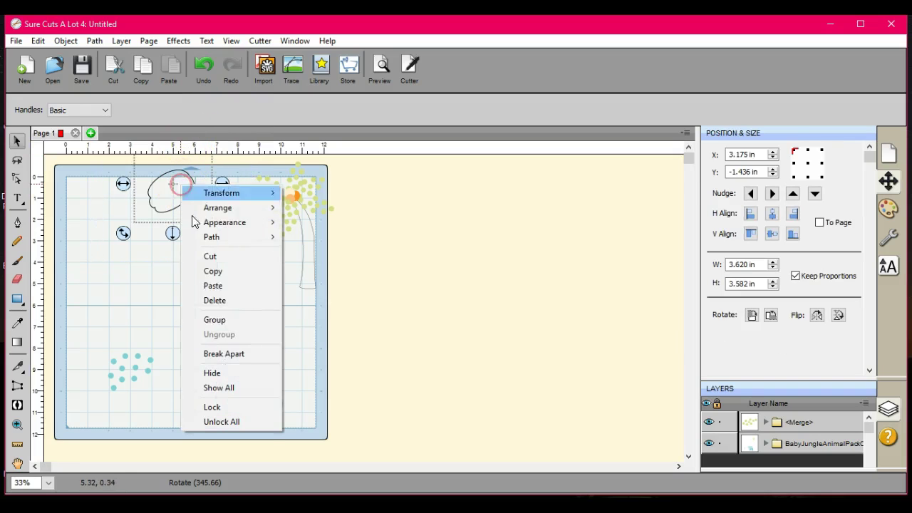
pyautogui.click(227, 301)
pyautogui.click(380, 71)
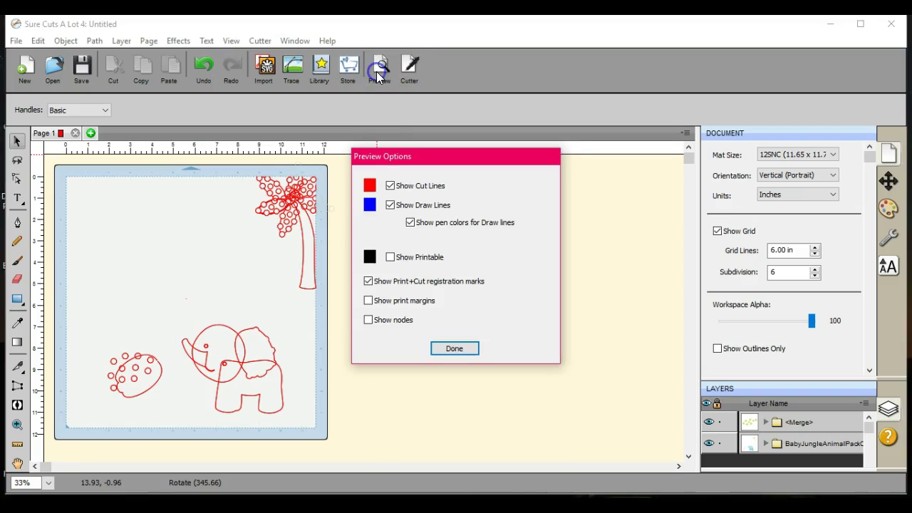
pyautogui.click(456, 348)
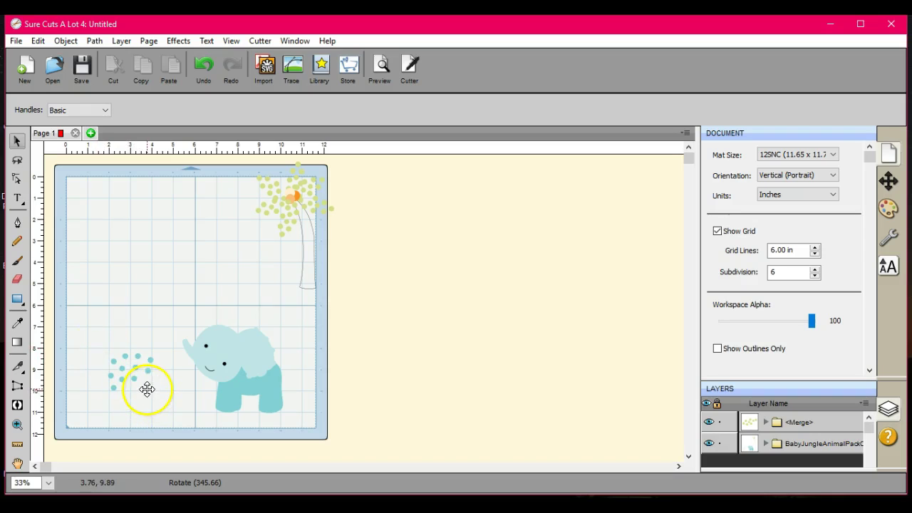
# - Combine the oval outline and teal dots into one solid closed ear shape
pyautogui.moveTo(147, 391); pyautogui.dragTo(137, 388)
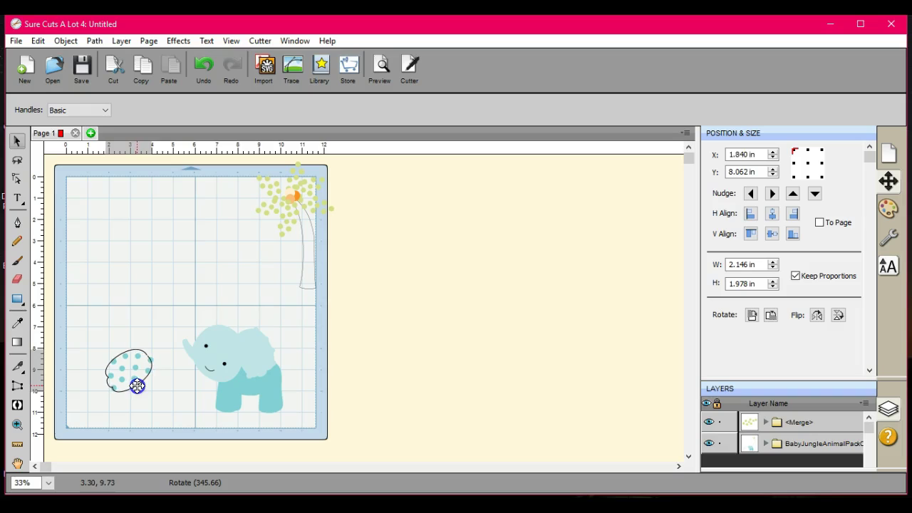
pyautogui.moveTo(80, 316); pyautogui.dragTo(166, 412)
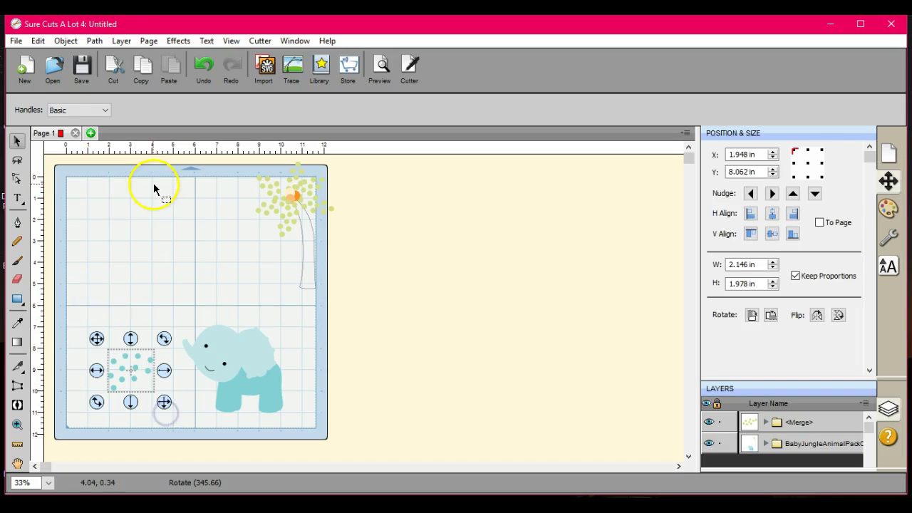
pyautogui.click(92, 41)
pyautogui.click(92, 188)
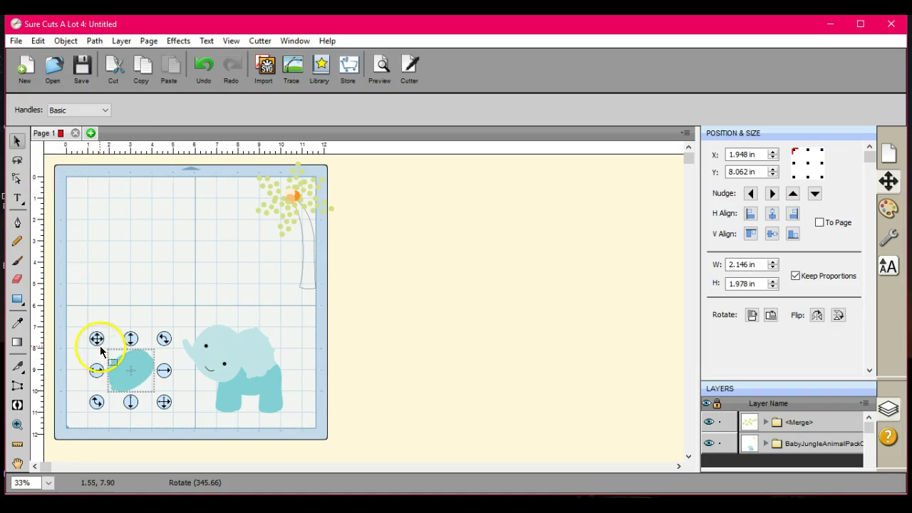
# - Move the teal ear onto the elephant, send it to back, and select the whole elephant
pyautogui.moveTo(96, 340); pyautogui.dragTo(166, 303)
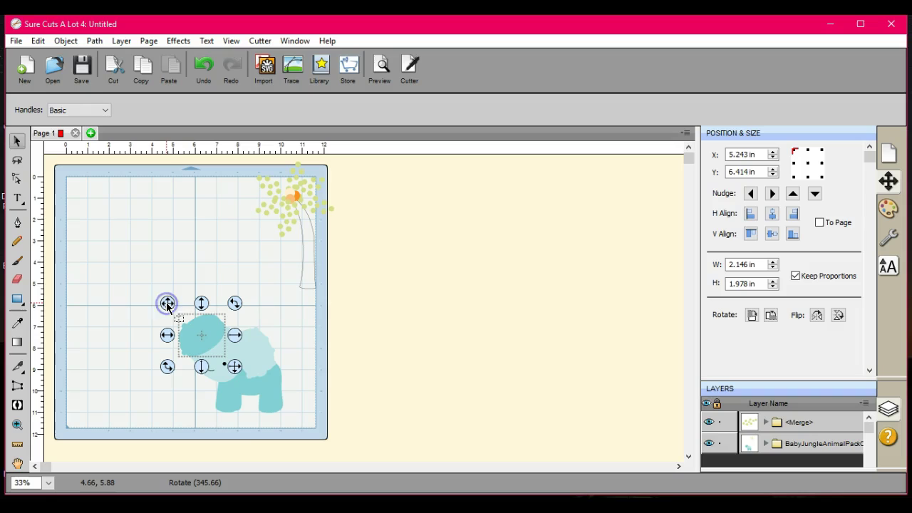
pyautogui.click(65, 41)
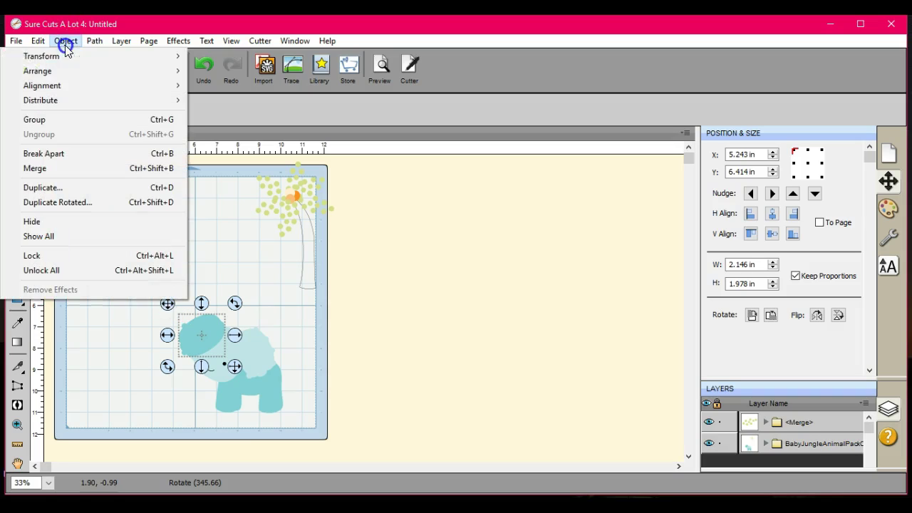
pyautogui.moveTo(138, 70)
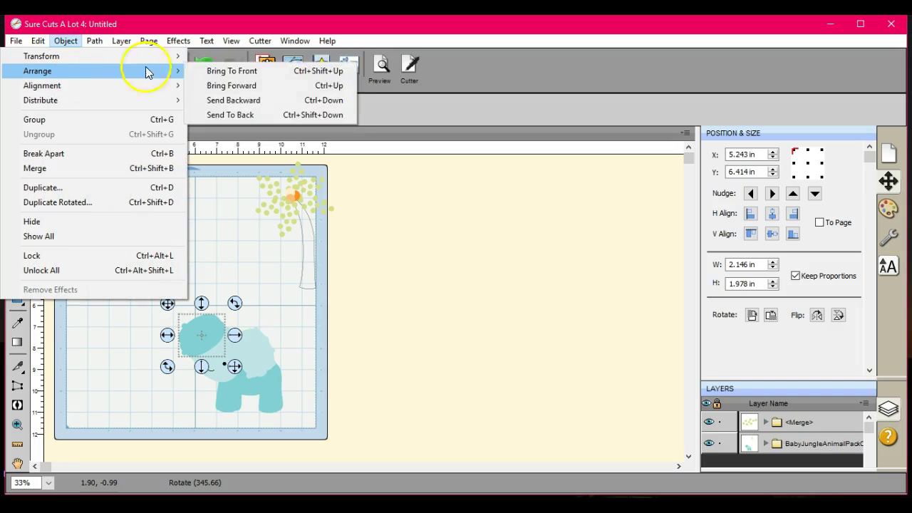
pyautogui.click(230, 115)
pyautogui.click(265, 343)
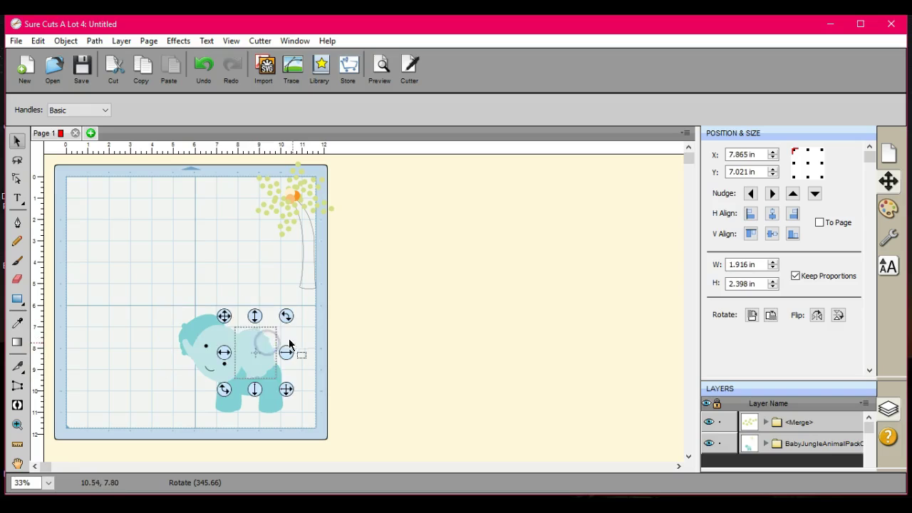
pyautogui.click(306, 358)
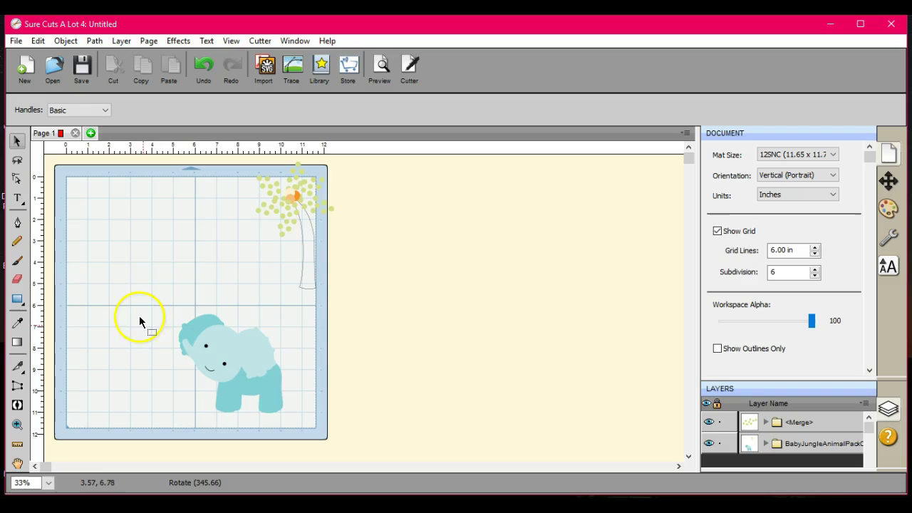
pyautogui.moveTo(159, 290); pyautogui.dragTo(340, 437)
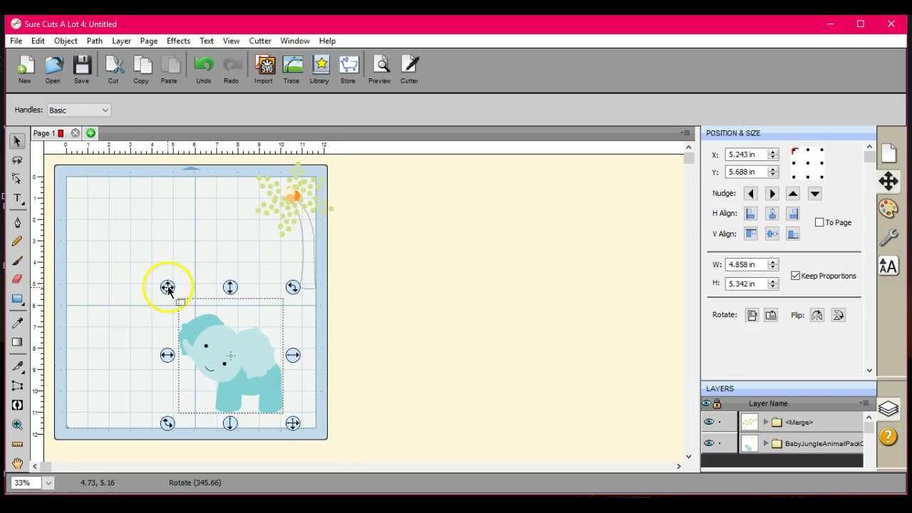
# - Scale the elephant, then move the palm tree fully onto the mat
pyautogui.moveTo(164, 285); pyautogui.dragTo(89, 246)
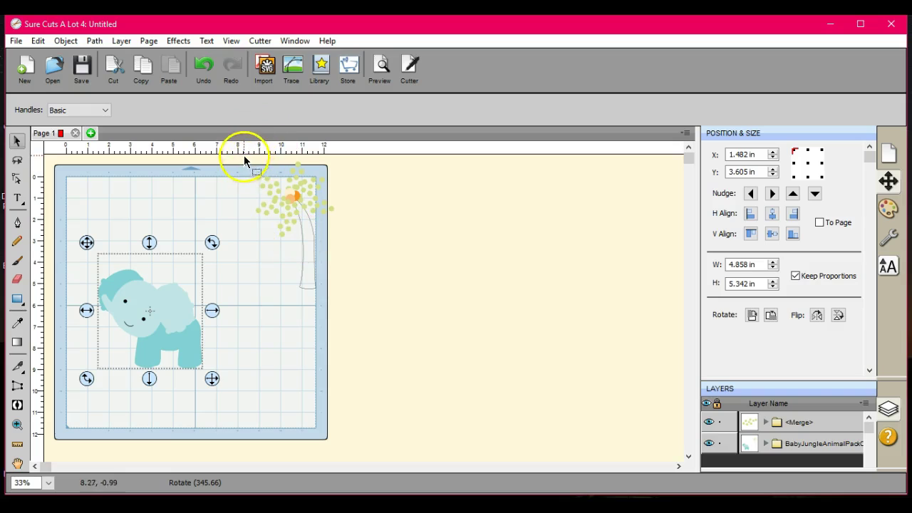
pyautogui.moveTo(244, 155); pyautogui.dragTo(357, 313)
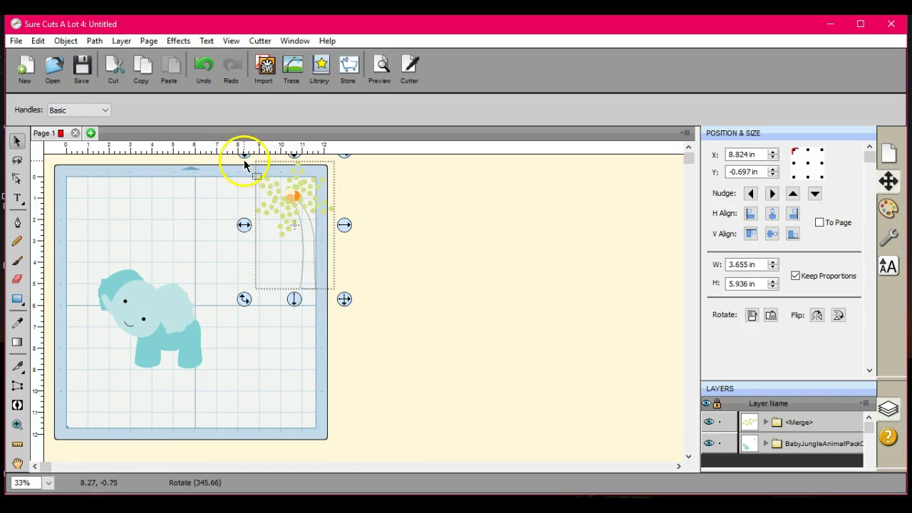
pyautogui.moveTo(245, 164); pyautogui.dragTo(214, 195)
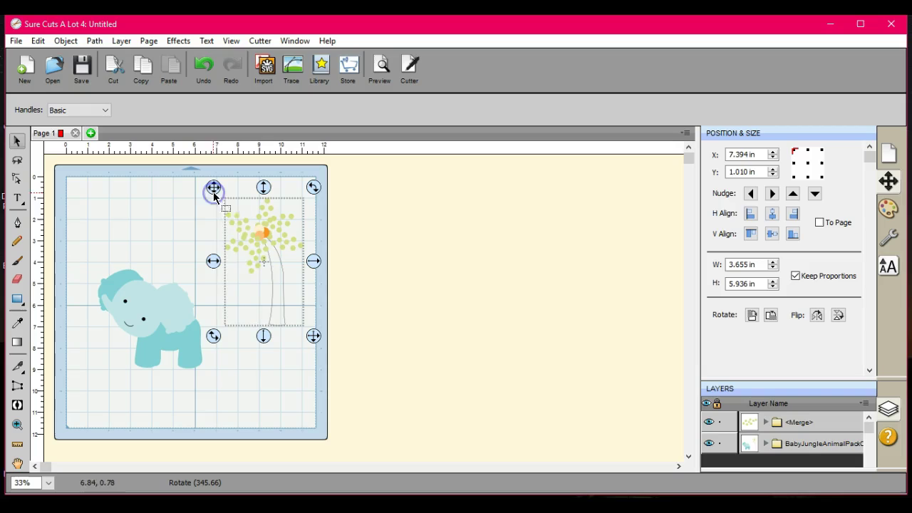
pyautogui.click(281, 369)
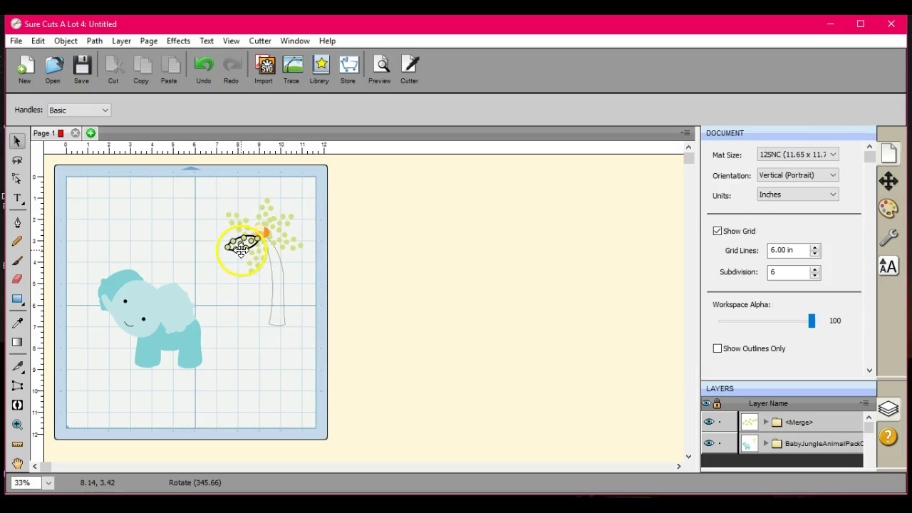
# - Pull a leaf cluster off the crown to the top left, close its path, and break it apart
pyautogui.moveTo(238, 246); pyautogui.dragTo(174, 204)
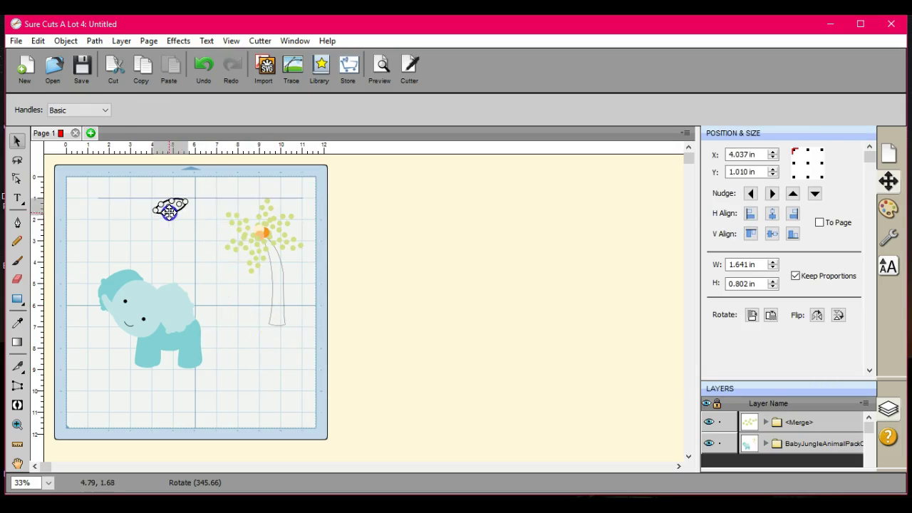
pyautogui.click(94, 41)
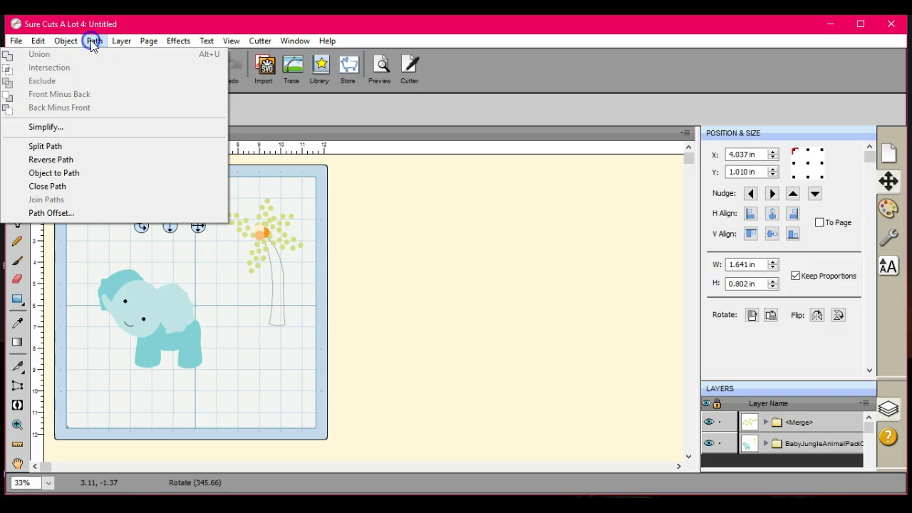
pyautogui.click(89, 187)
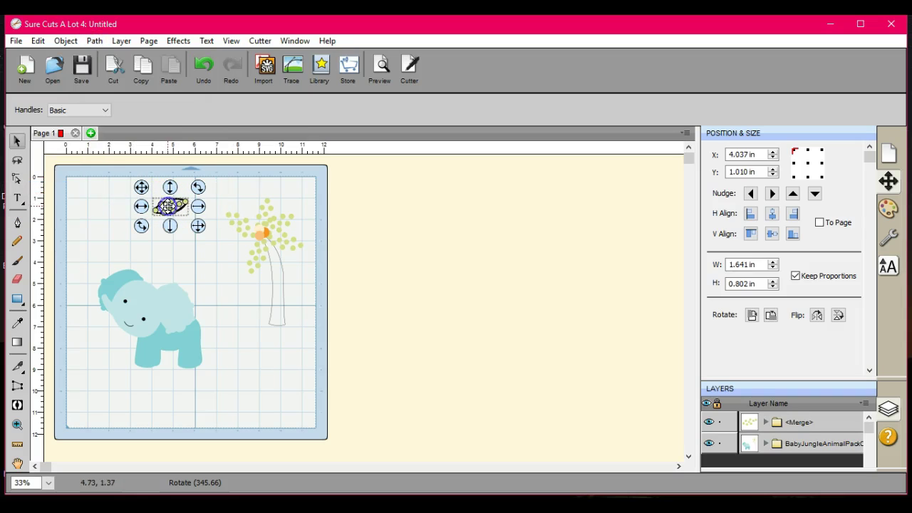
pyautogui.click(66, 40)
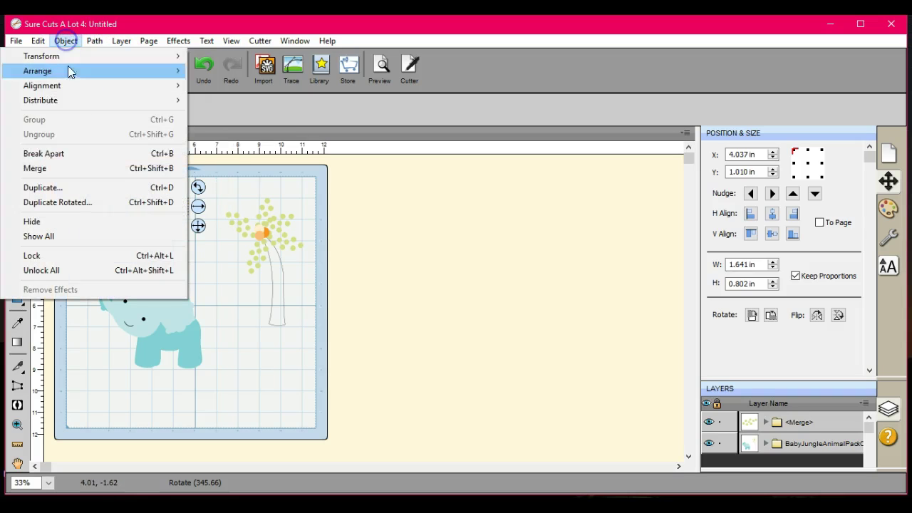
pyautogui.click(69, 163)
pyautogui.click(180, 210)
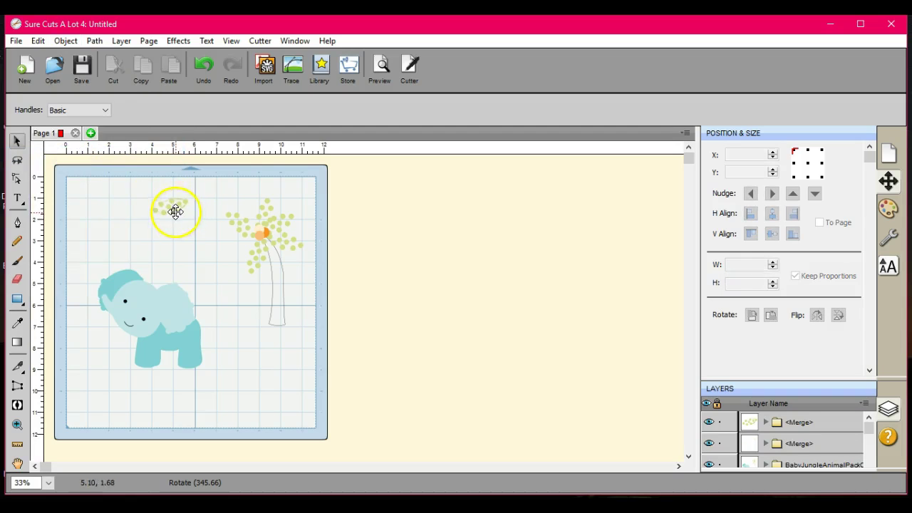
# - Close the dot cluster's path and reposition a small stray piece near the mat's top
pyautogui.moveTo(176, 211); pyautogui.dragTo(218, 253)
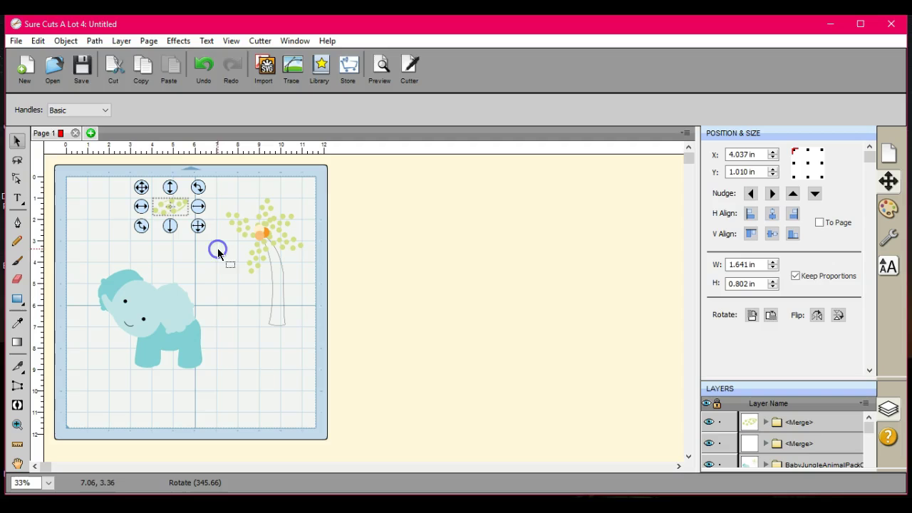
pyautogui.click(94, 41)
pyautogui.click(88, 188)
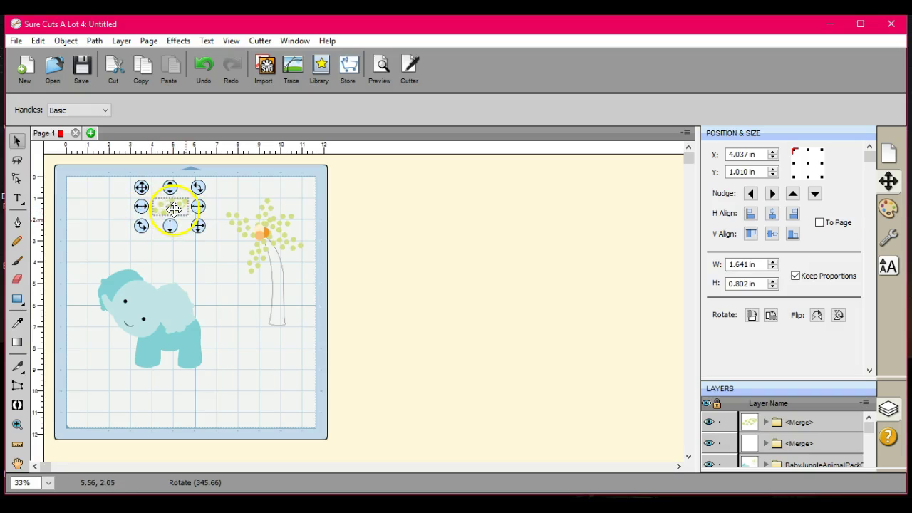
pyautogui.click(185, 238)
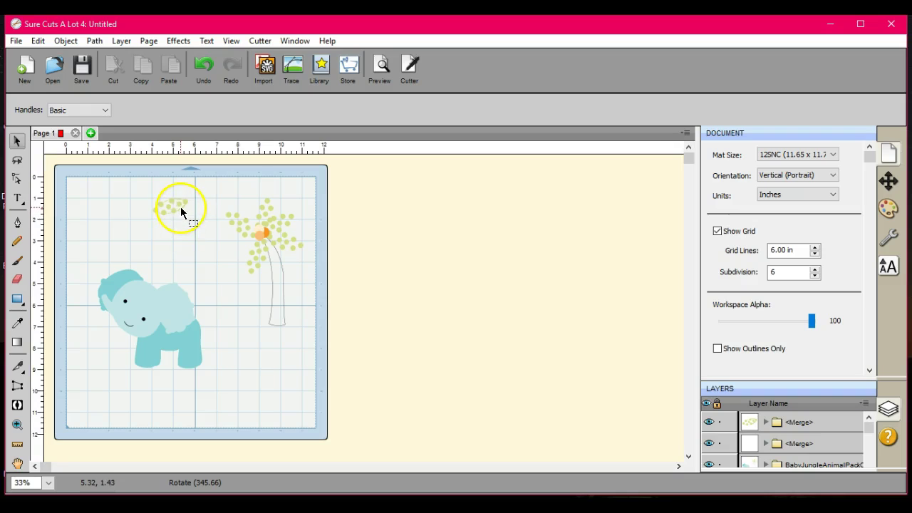
pyautogui.moveTo(181, 211); pyautogui.dragTo(218, 184)
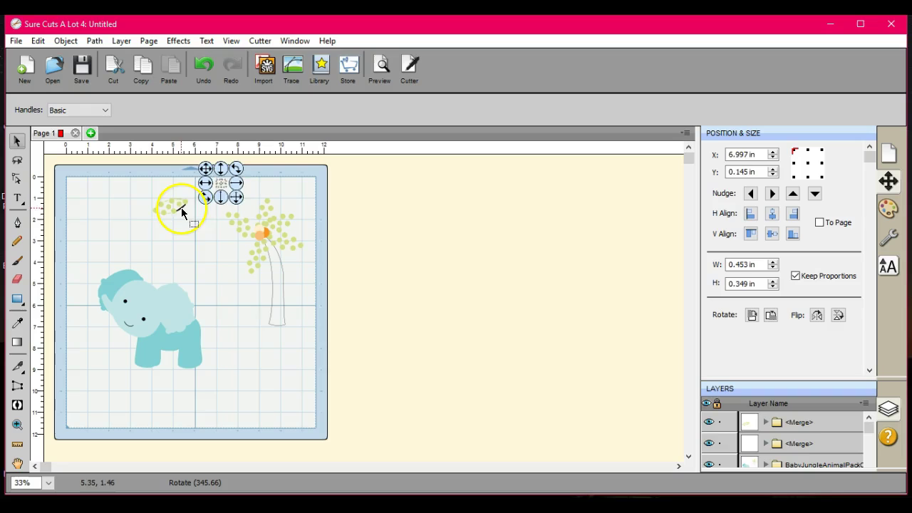
pyautogui.moveTo(181, 208); pyautogui.dragTo(212, 196)
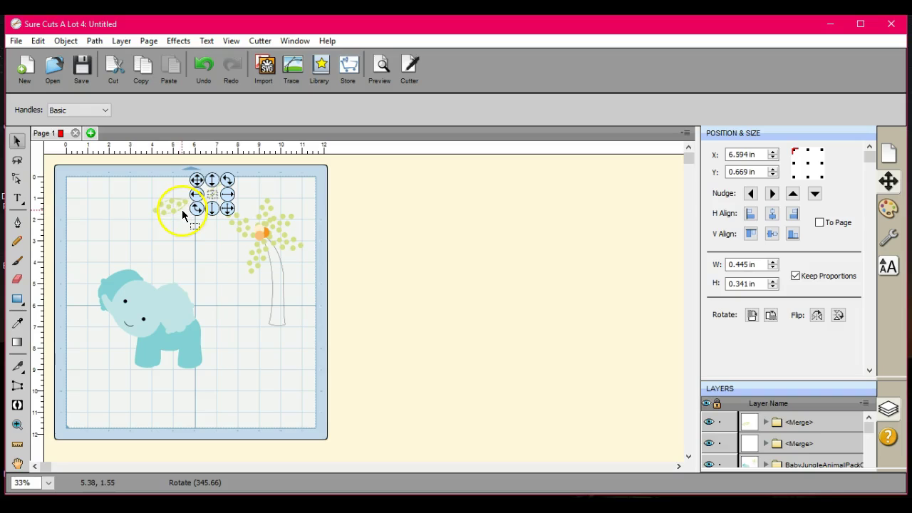
pyautogui.moveTo(182, 209); pyautogui.dragTo(208, 191)
# - Delete the loose top-left cluster and stray pieces, then pull a crown dot cluster past the mat's right edge
pyautogui.moveTo(153, 180); pyautogui.dragTo(131, 173)
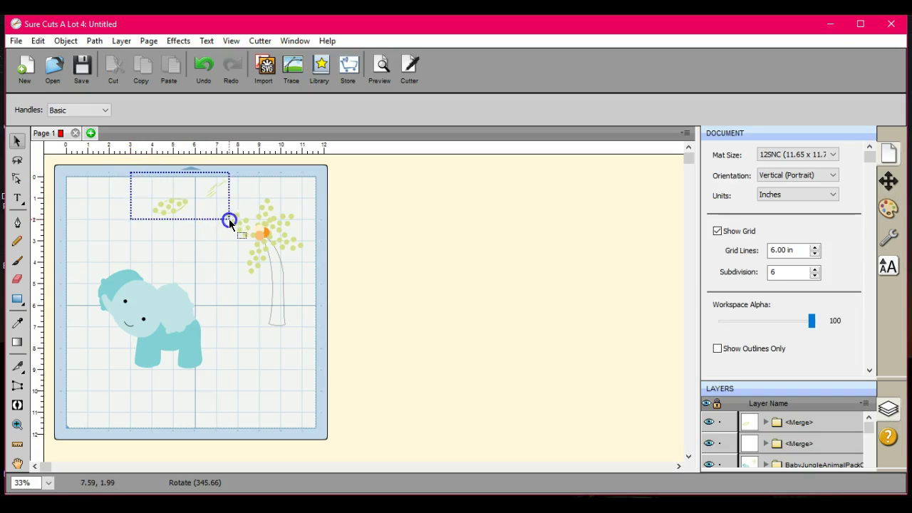
pyautogui.moveTo(232, 220); pyautogui.dragTo(232, 221)
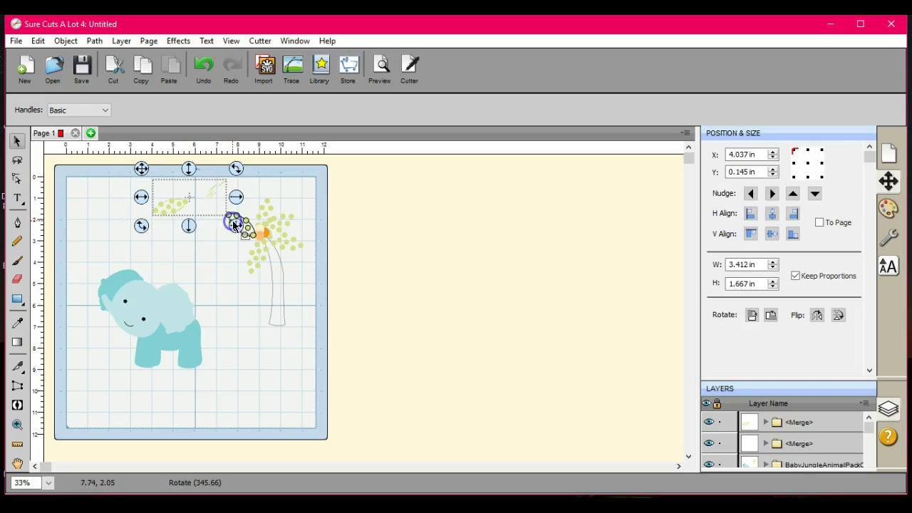
pyautogui.rightClick(176, 201)
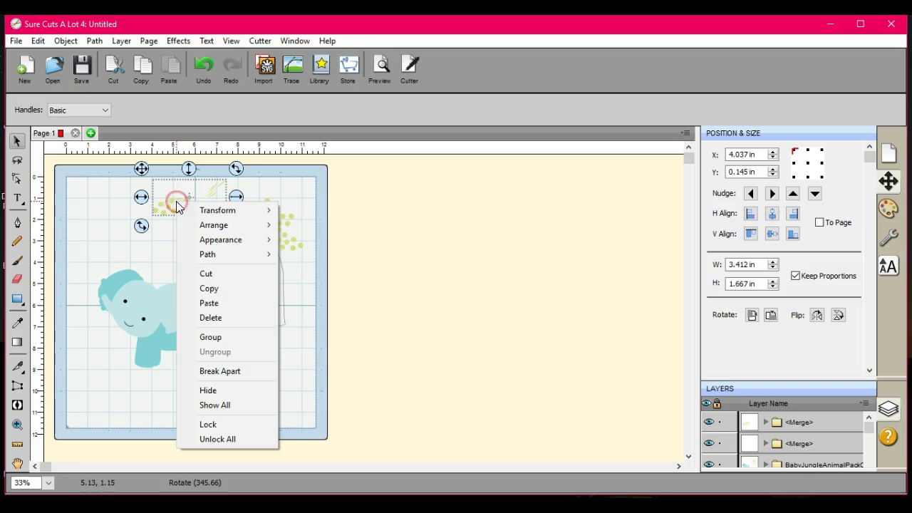
pyautogui.click(240, 318)
pyautogui.moveTo(281, 246); pyautogui.dragTo(353, 221)
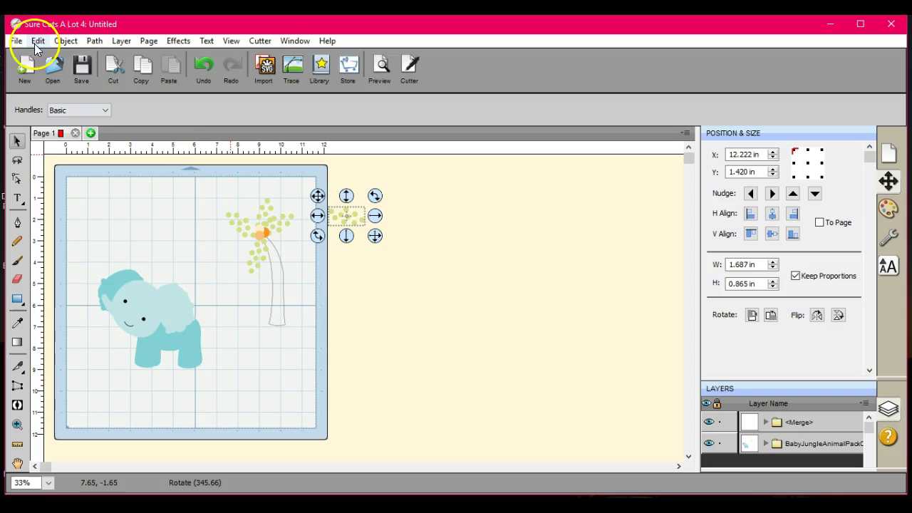
# - Duplicate the dot cluster with Total Columns set to 4
pyautogui.click(64, 40)
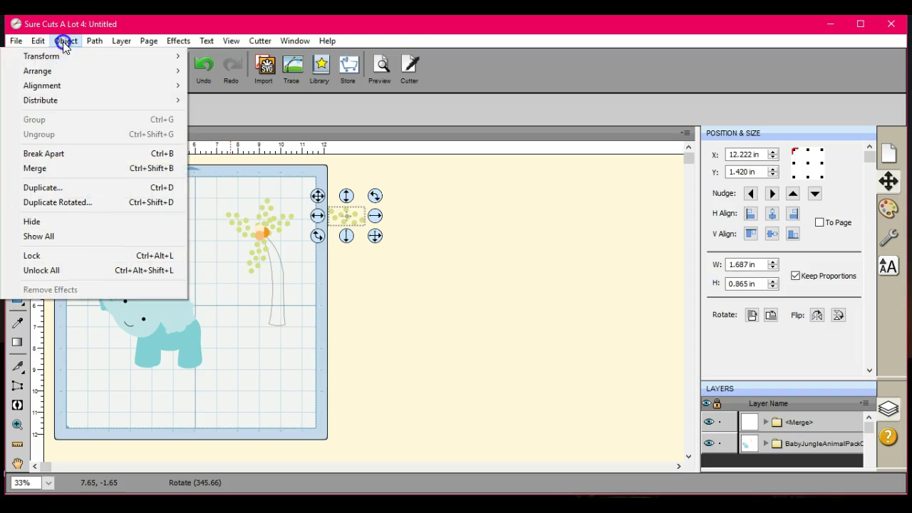
pyautogui.click(92, 187)
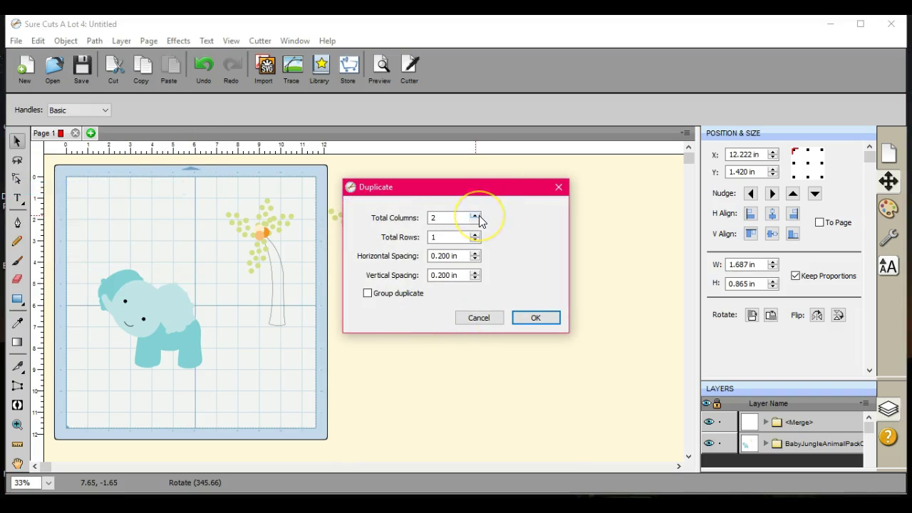
pyautogui.click(477, 215)
pyautogui.click(476, 215)
pyautogui.click(547, 318)
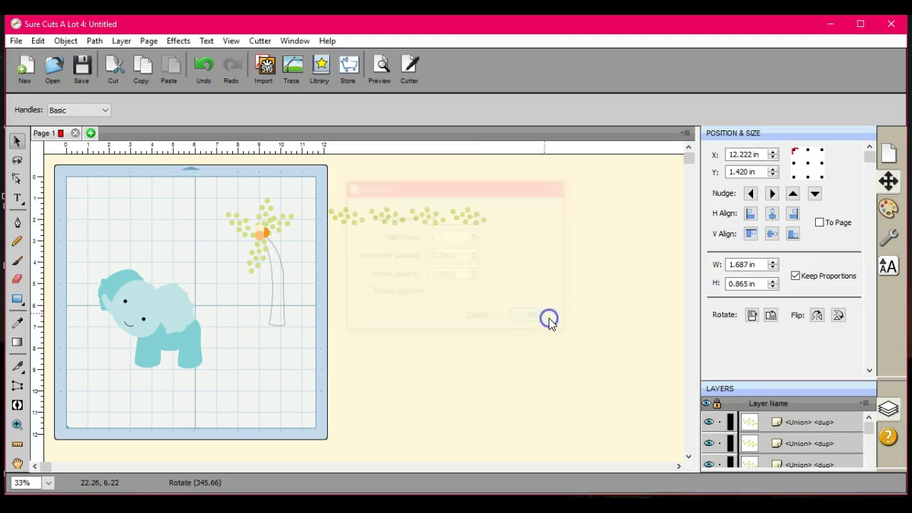
# - Move two of the duplicated clusters onto the palm tree's crown
pyautogui.click(472, 213)
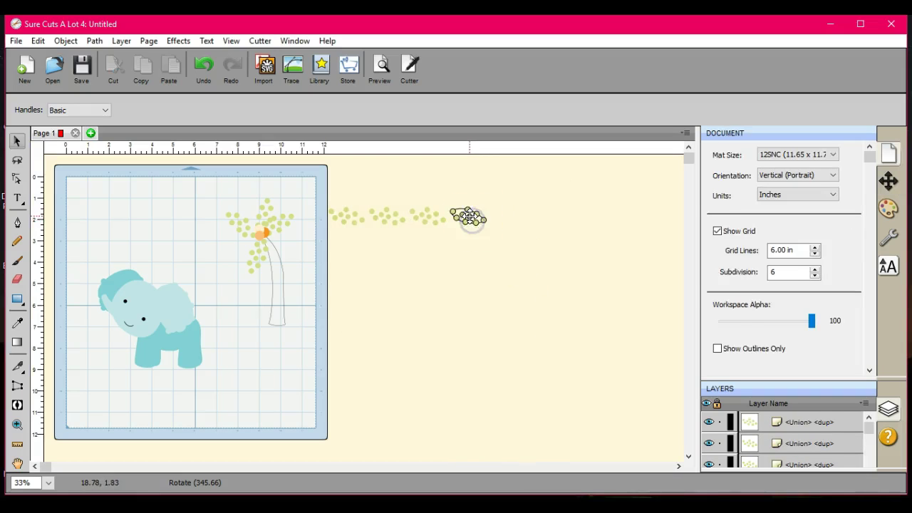
pyautogui.moveTo(469, 218); pyautogui.dragTo(226, 187)
pyautogui.moveTo(346, 211); pyautogui.dragTo(286, 238)
# - Drag the two spare cluster copies onto the palm crown and rotate them into the foliage gaps
pyautogui.click(384, 215)
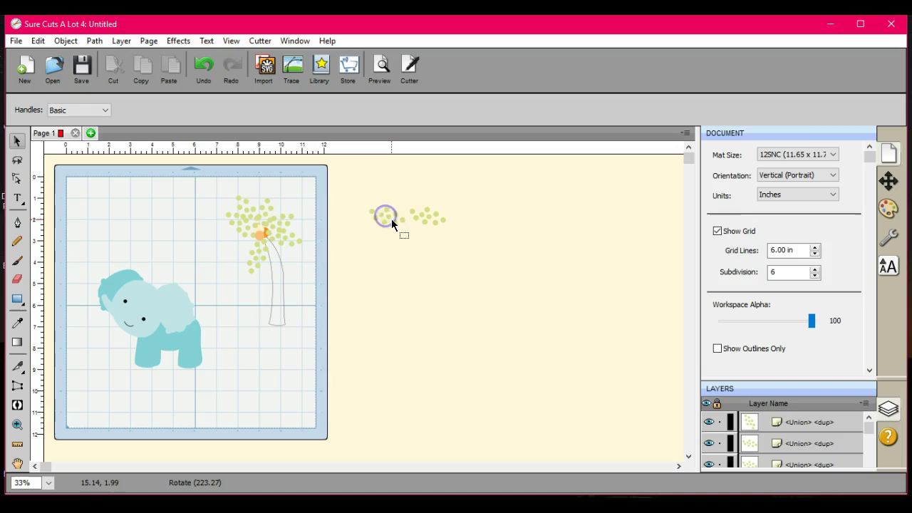
pyautogui.moveTo(387, 213); pyautogui.dragTo(215, 258)
pyautogui.click(217, 267)
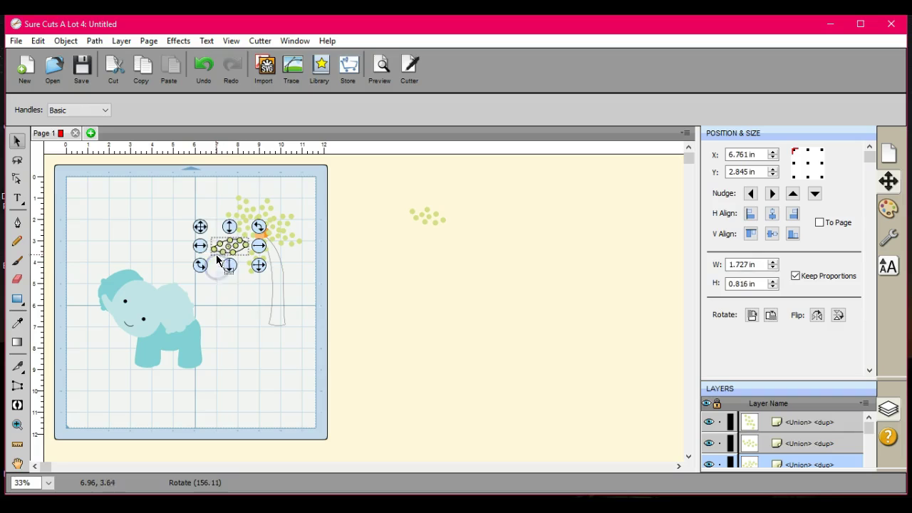
pyautogui.moveTo(216, 246); pyautogui.dragTo(228, 246)
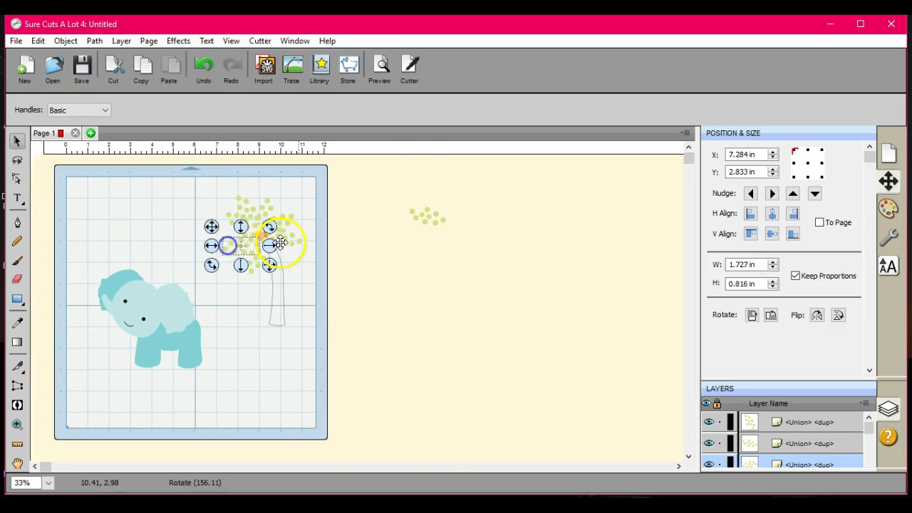
pyautogui.moveTo(428, 217); pyautogui.dragTo(228, 233)
pyautogui.click(213, 229)
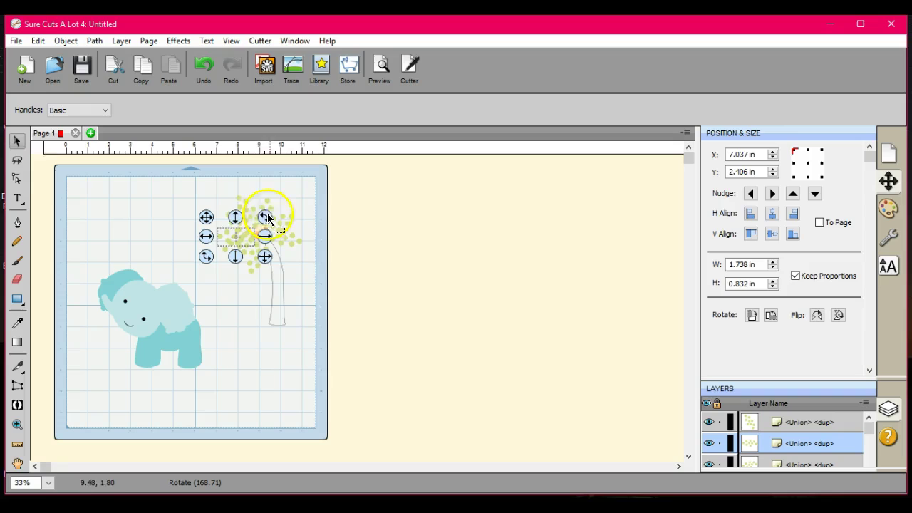
pyautogui.click(303, 259)
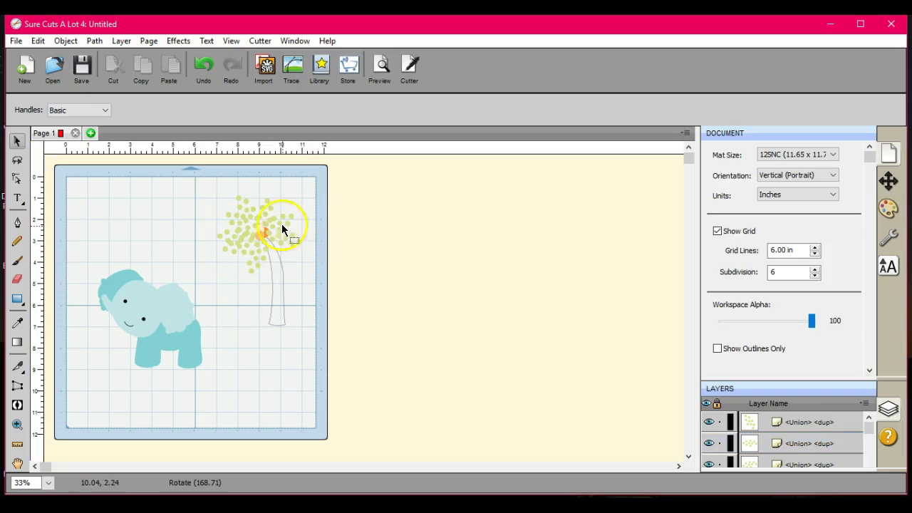
pyautogui.moveTo(283, 229); pyautogui.dragTo(163, 217)
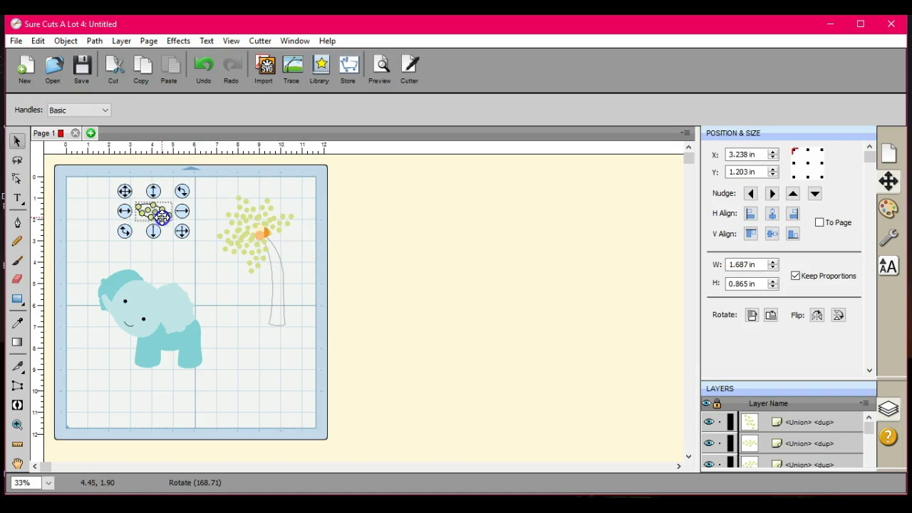
# - Break apart the dot group and close the paths of the small leaf-dot cluster
pyautogui.click(68, 44)
pyautogui.click(81, 153)
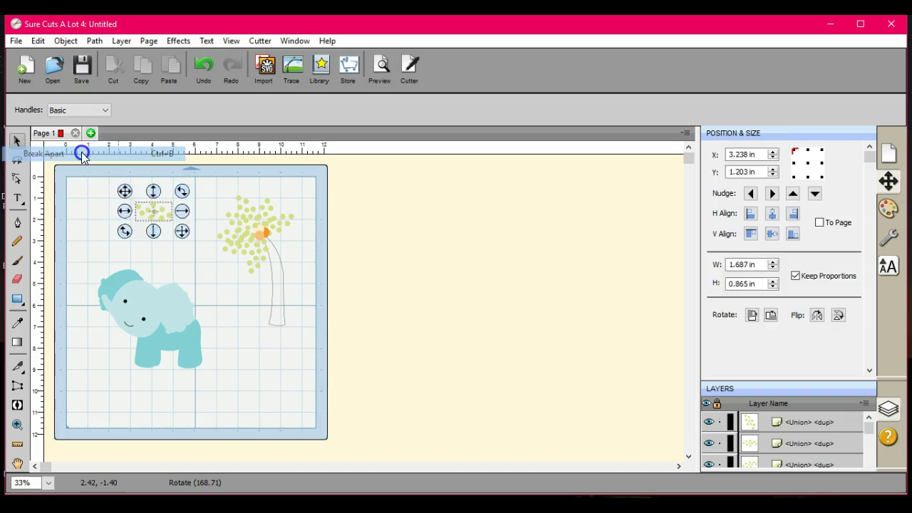
pyautogui.click(109, 179)
pyautogui.moveTo(161, 218); pyautogui.dragTo(189, 240)
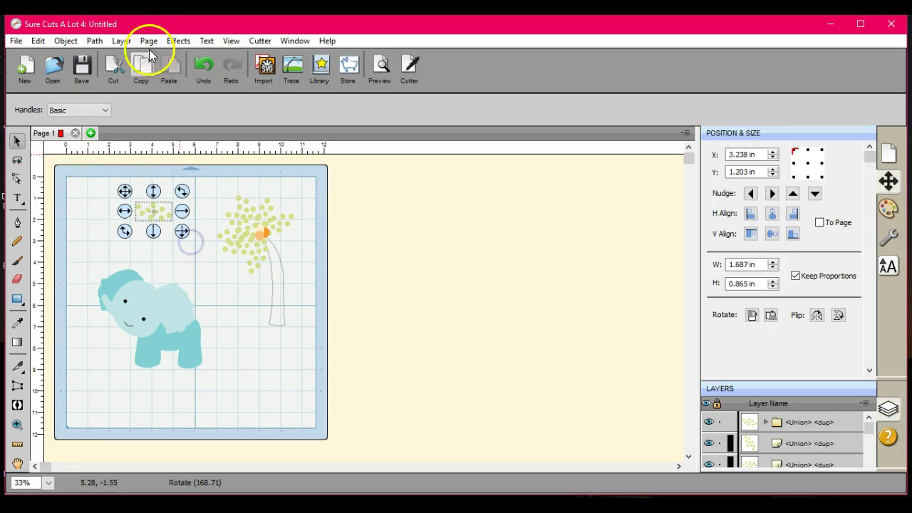
pyautogui.click(93, 40)
pyautogui.click(89, 187)
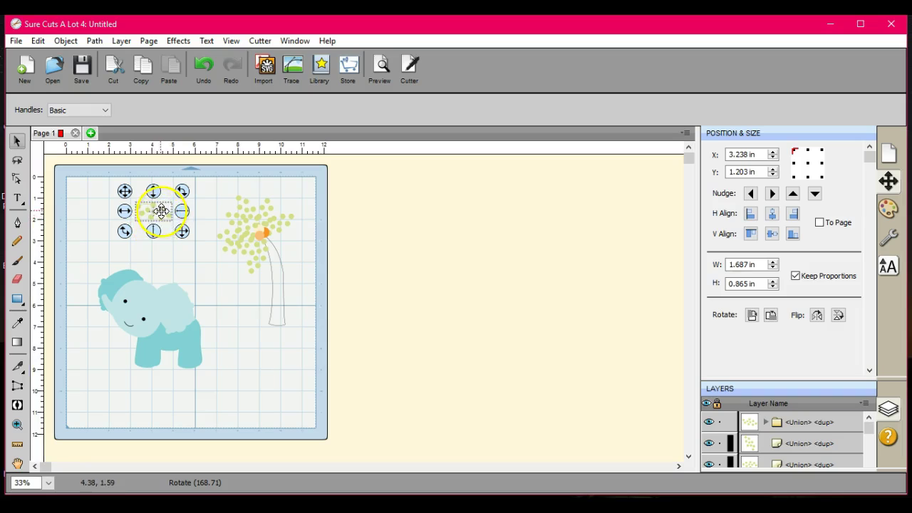
# - Reselect the small leaf-dot cluster and move it onto the tree top
pyautogui.click(172, 251)
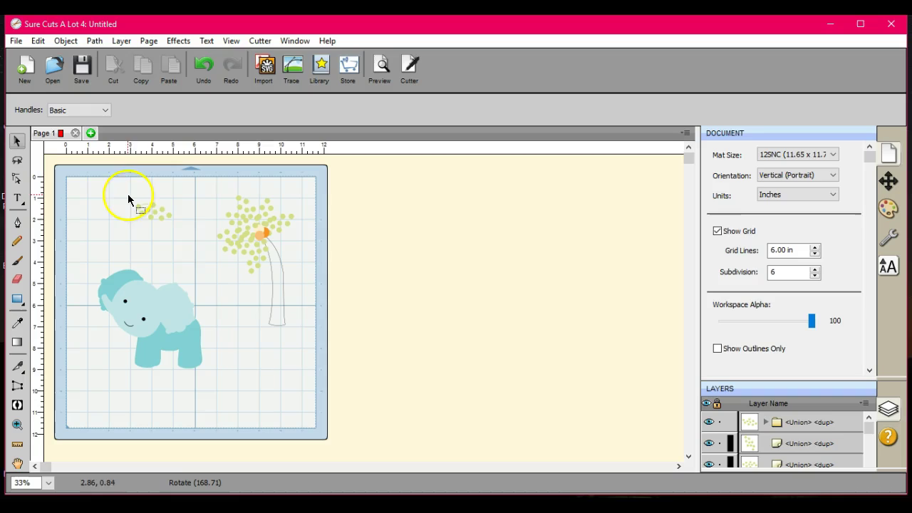
pyautogui.moveTo(124, 192); pyautogui.dragTo(204, 265)
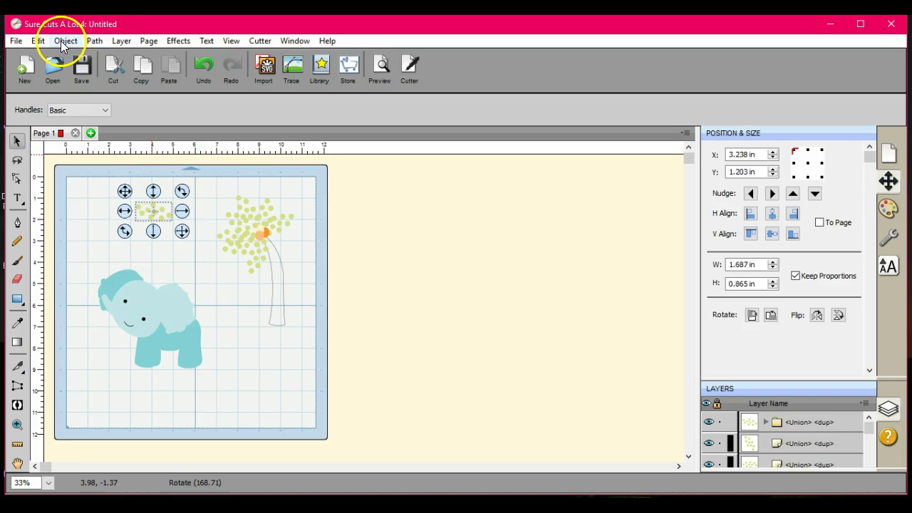
pyautogui.click(95, 42)
pyautogui.click(134, 202)
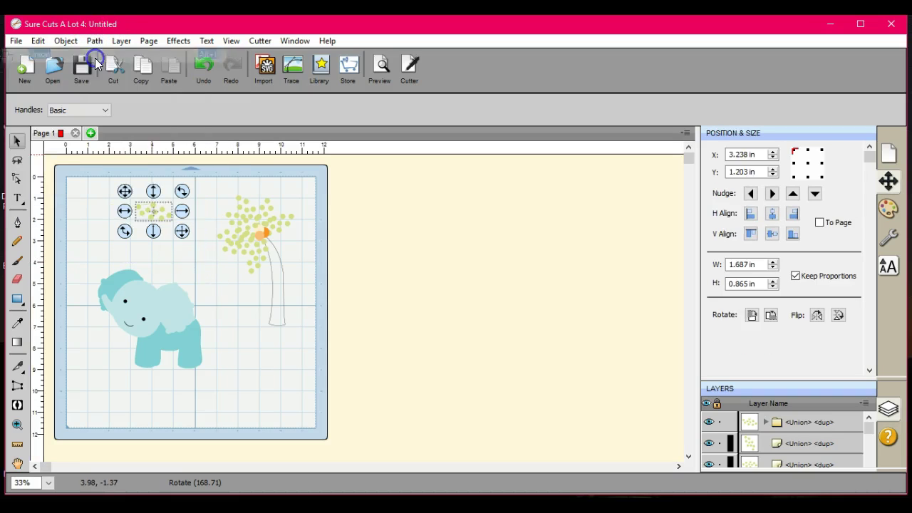
pyautogui.moveTo(134, 204); pyautogui.dragTo(257, 222)
# - Check the cut lines in Preview, then move the elephant's leg piece to the bottom right
pyautogui.click(380, 67)
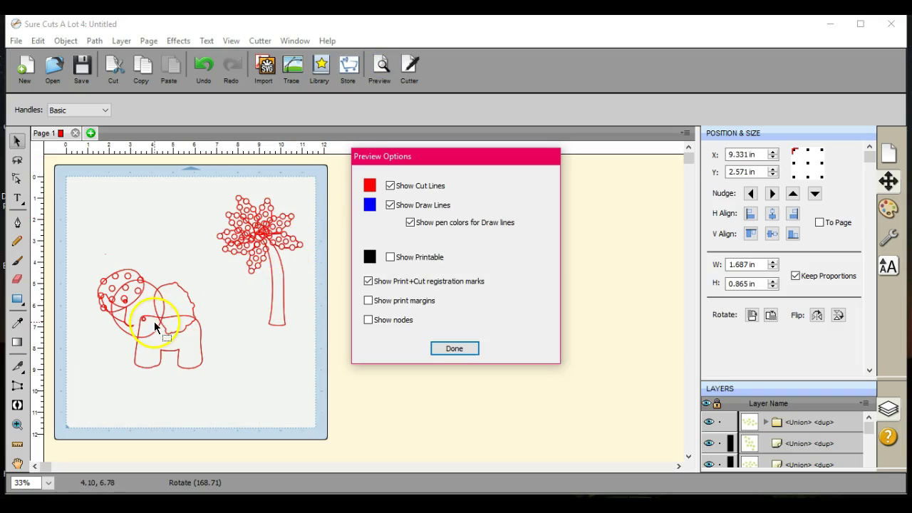
pyautogui.click(468, 350)
pyautogui.moveTo(163, 360); pyautogui.dragTo(302, 409)
# - Lay the ear, head, body and trunk pieces along the mat bottom; move the face top-left
pyautogui.click(118, 277)
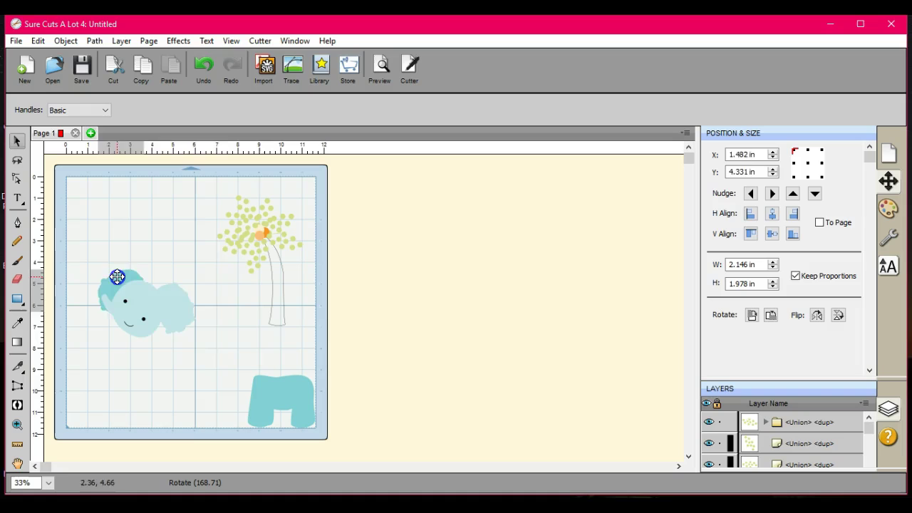
pyautogui.moveTo(117, 277); pyautogui.dragTo(221, 381)
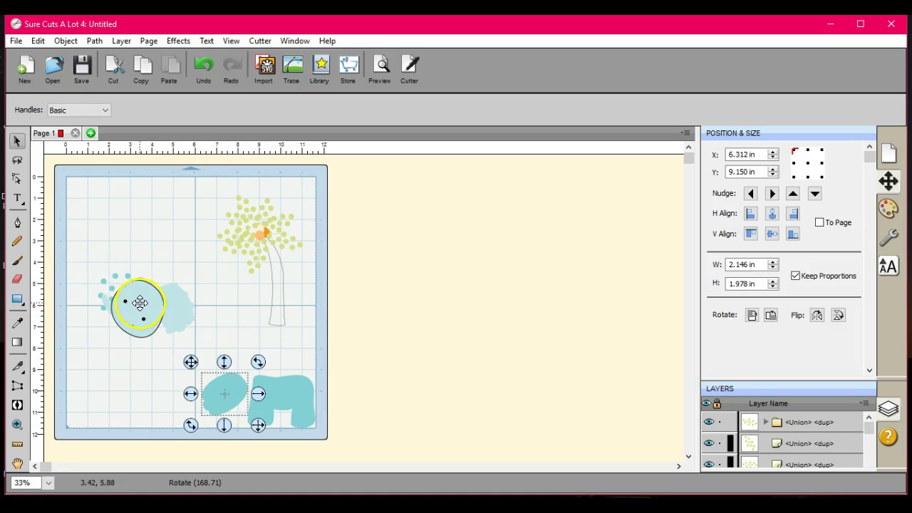
pyautogui.moveTo(140, 303); pyautogui.dragTo(107, 387)
pyautogui.moveTo(174, 314); pyautogui.dragTo(149, 395)
pyautogui.moveTo(118, 307); pyautogui.dragTo(74, 395)
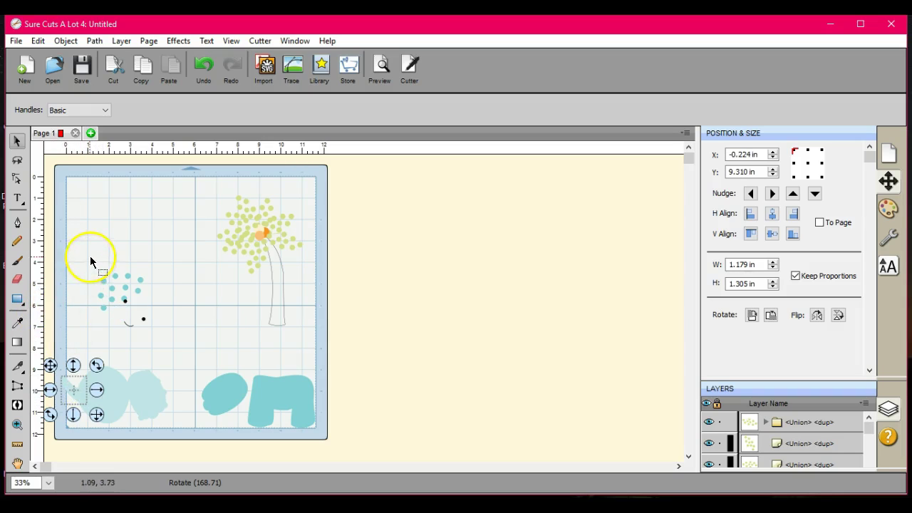
pyautogui.click(151, 332)
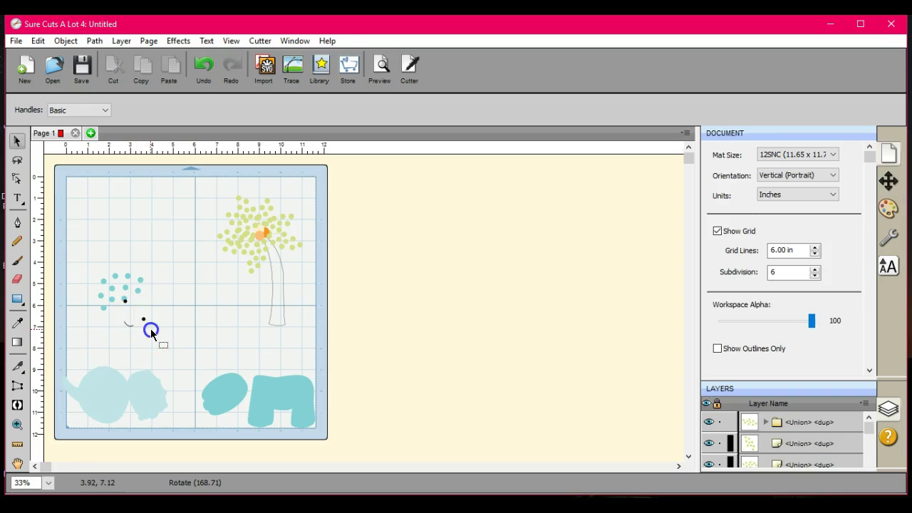
pyautogui.moveTo(140, 327); pyautogui.dragTo(61, 167)
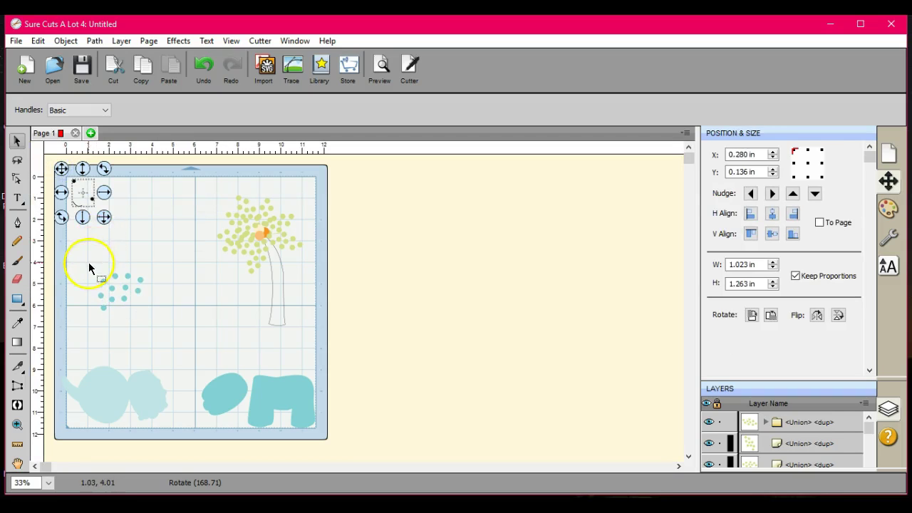
# - Move the teal dots onto the ear piece and merge them with Path > Union
pyautogui.moveTo(88, 262); pyautogui.dragTo(220, 350)
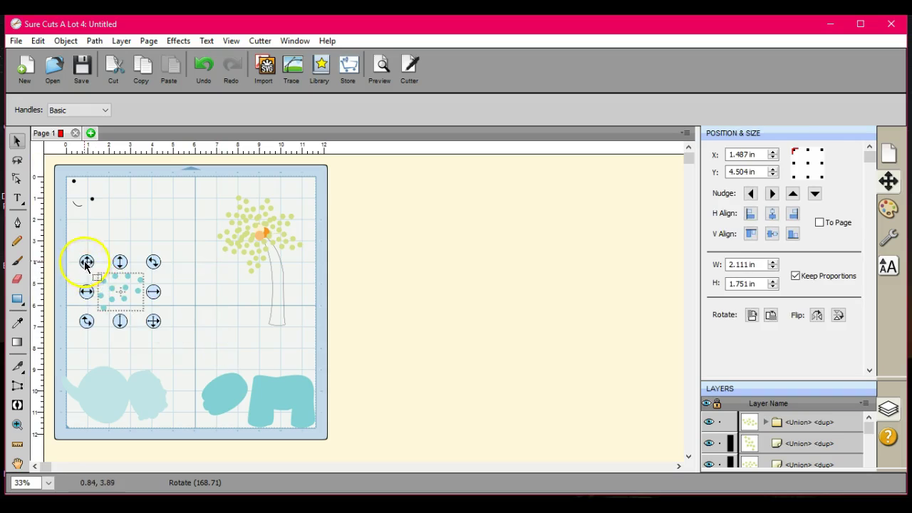
pyautogui.moveTo(128, 301); pyautogui.dragTo(273, 439)
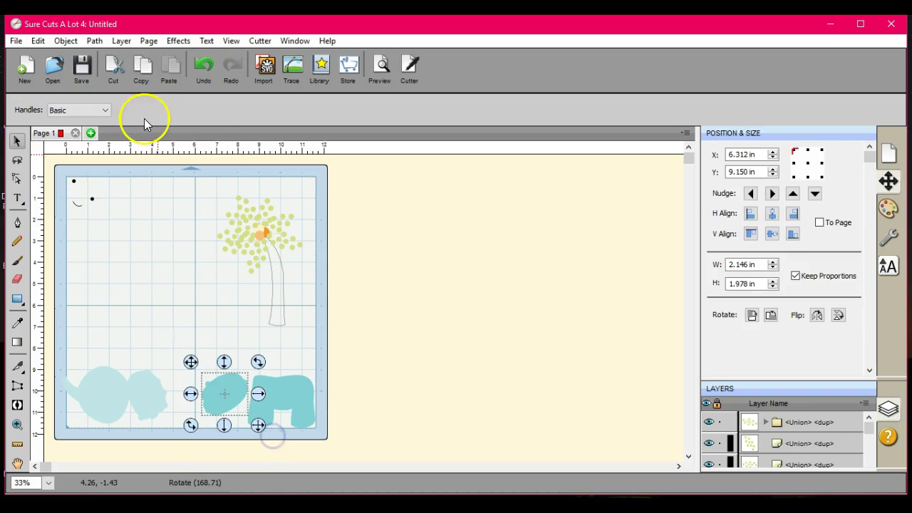
pyautogui.click(95, 41)
pyautogui.click(95, 52)
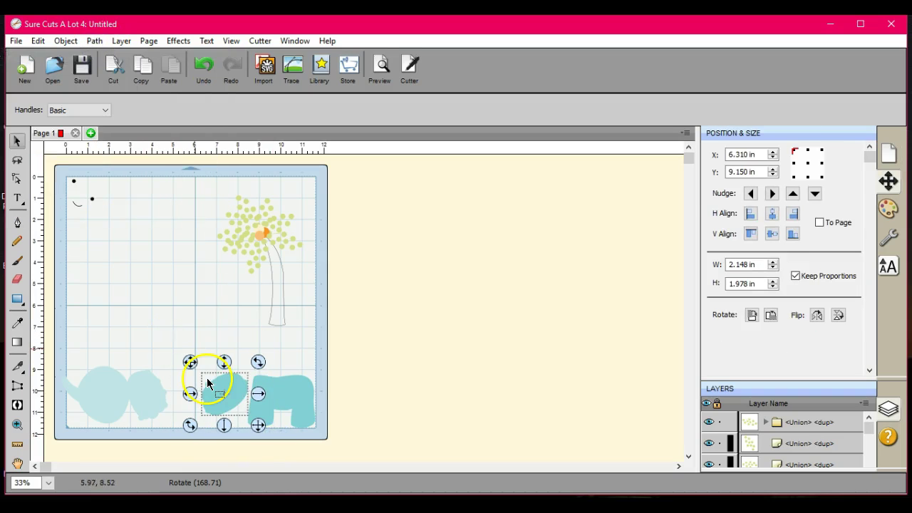
pyautogui.moveTo(208, 384); pyautogui.dragTo(221, 387)
pyautogui.moveTo(61, 169); pyautogui.dragTo(144, 277)
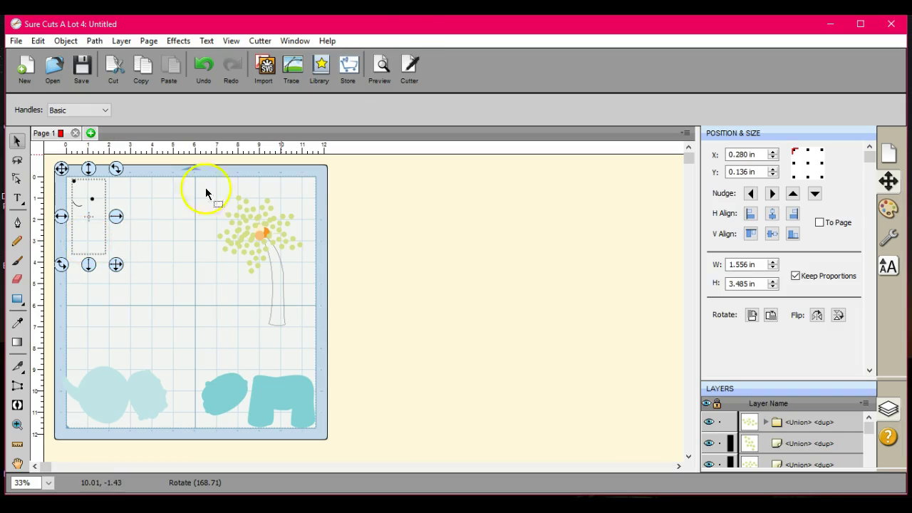
# - Set the eyes and smile's Cut Line Type to Draw (Pen) and confirm it in Preview
pyautogui.click(380, 66)
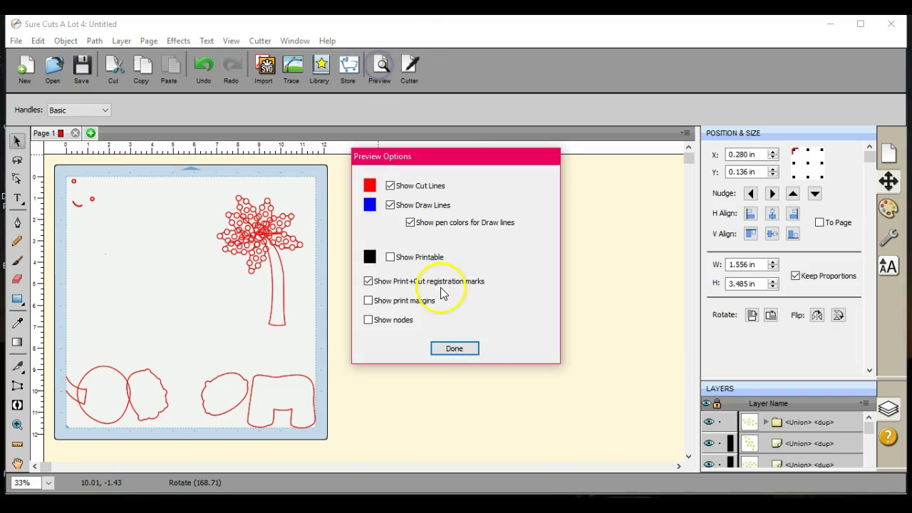
pyautogui.click(456, 349)
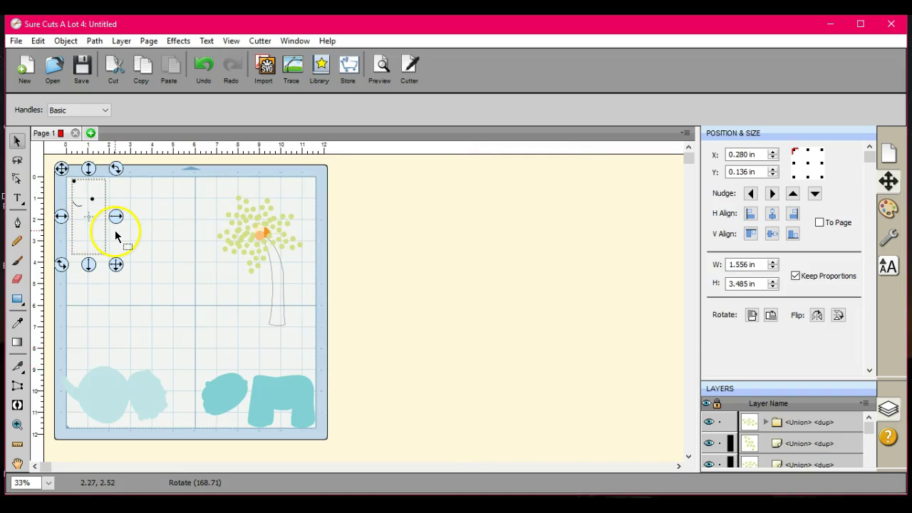
pyautogui.click(889, 238)
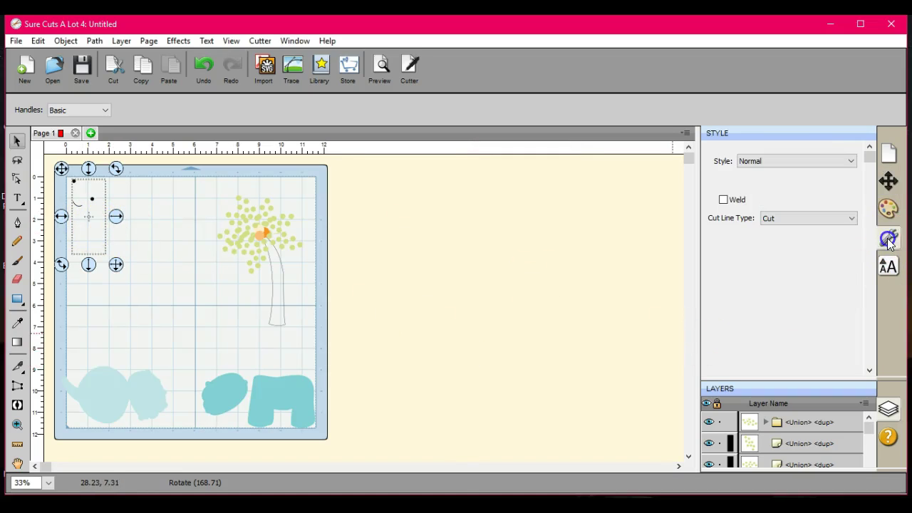
pyautogui.click(852, 219)
pyautogui.click(849, 238)
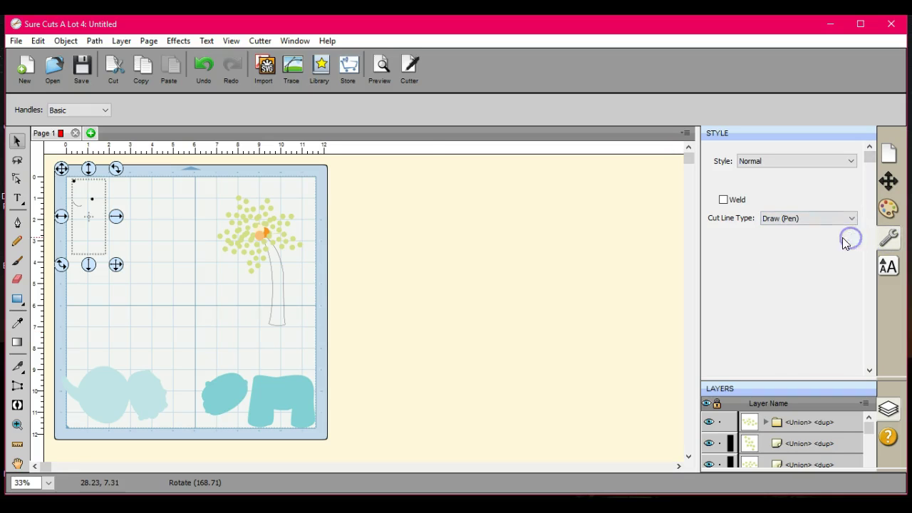
pyautogui.click(383, 65)
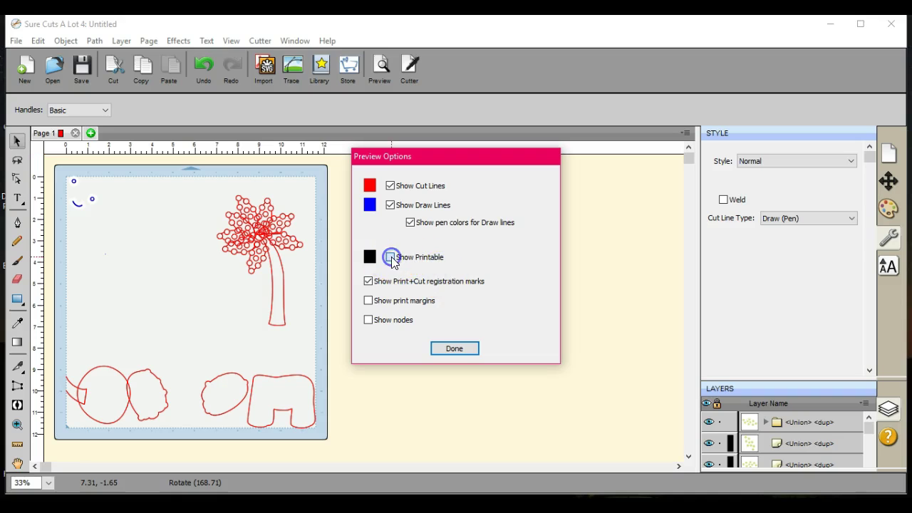
pyautogui.click(454, 349)
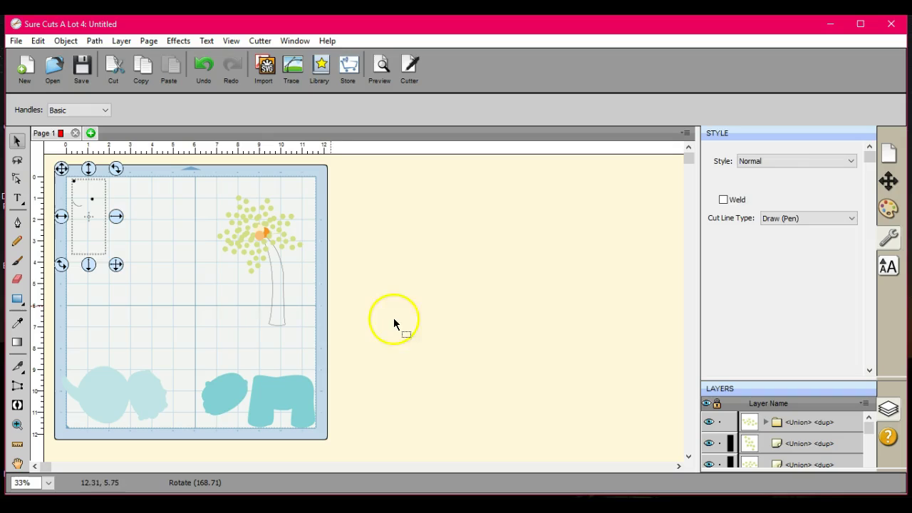
pyautogui.click(355, 307)
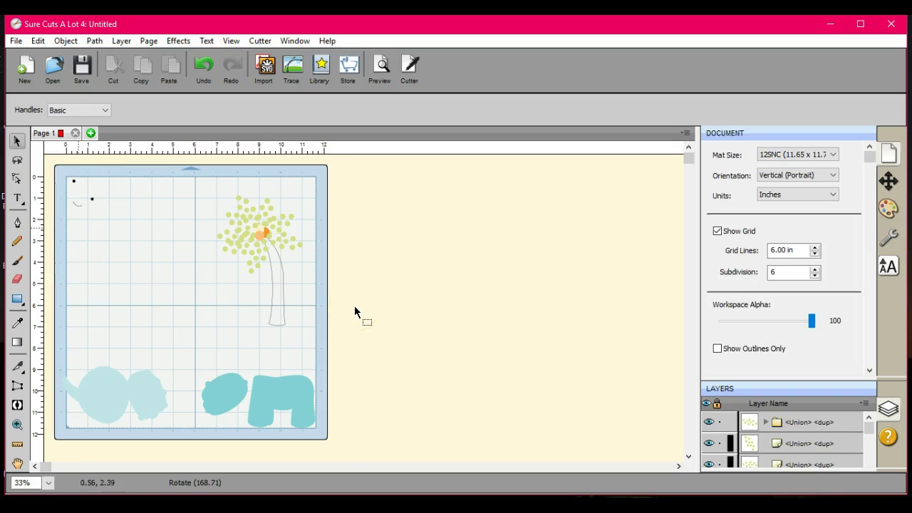
# - Delete the tiny stray fragment
pyautogui.moveTo(60, 208); pyautogui.dragTo(144, 271)
pyautogui.click(112, 258)
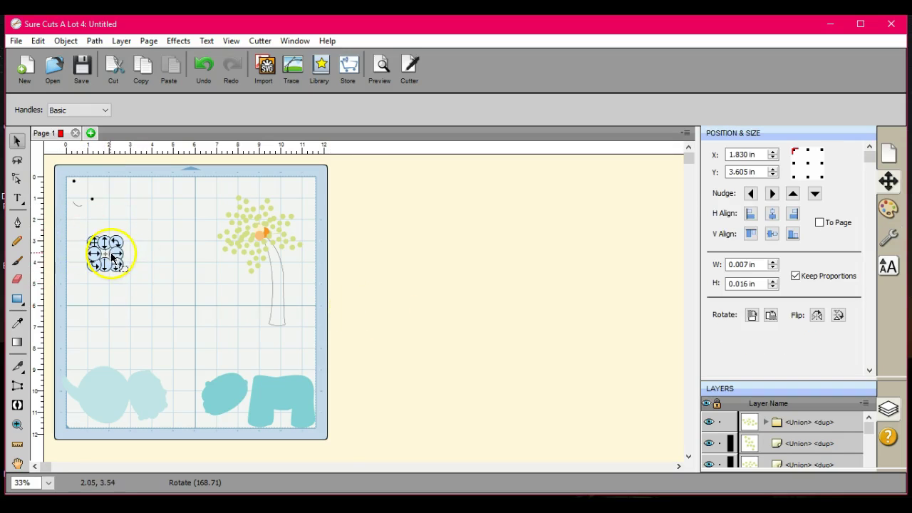
pyautogui.rightClick(113, 259)
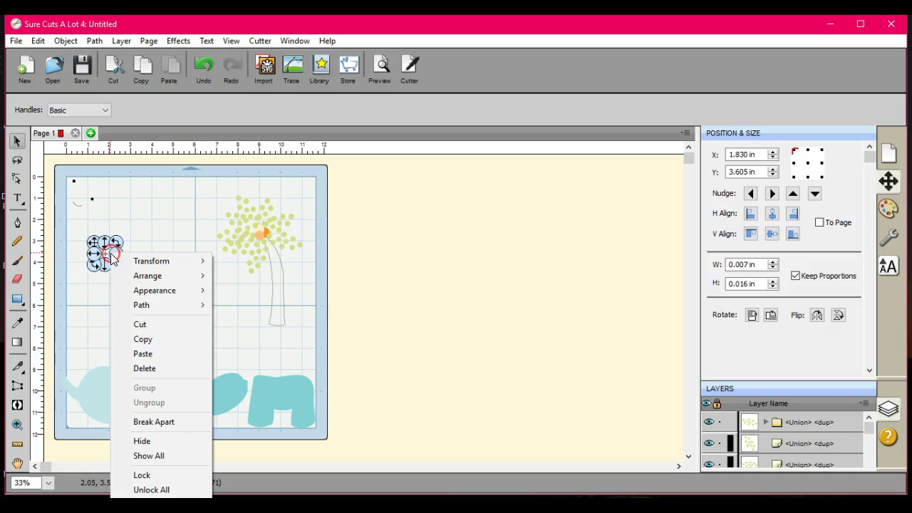
pyautogui.click(156, 370)
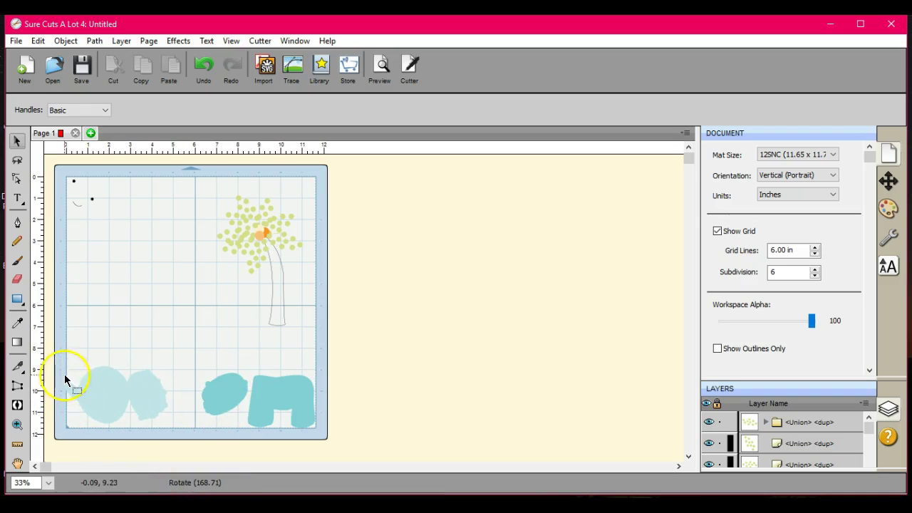
# - Move the two light-blue elephant pieces, head and trunk, up to the mat's middle left
pyautogui.moveTo(55, 365); pyautogui.dragTo(152, 441)
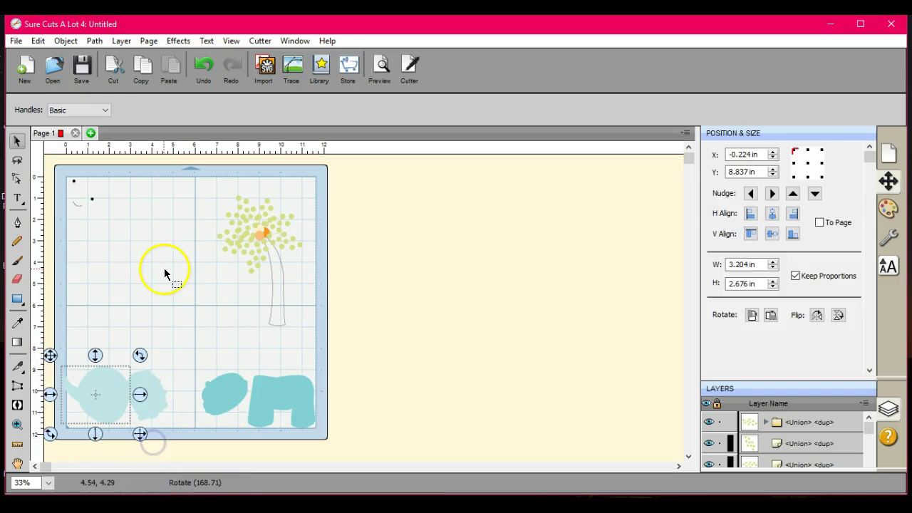
pyautogui.click(93, 40)
pyautogui.click(93, 41)
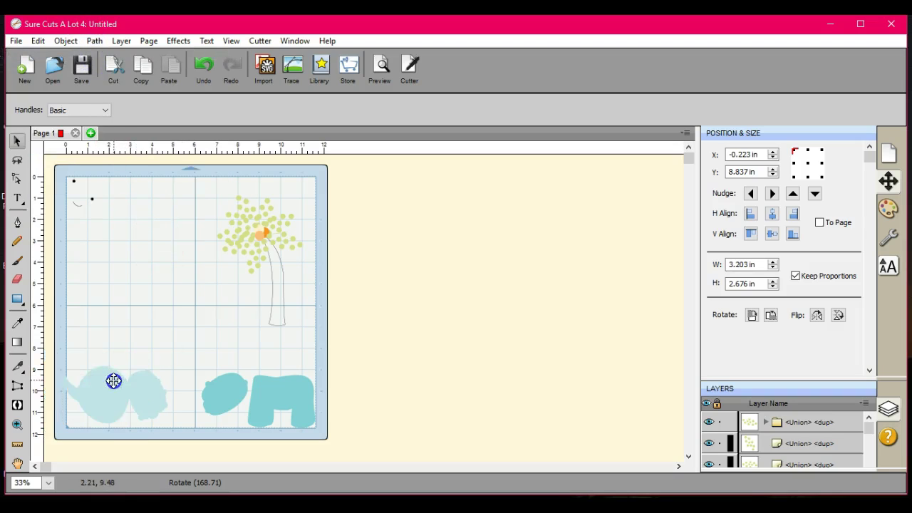
pyautogui.moveTo(114, 379); pyautogui.dragTo(139, 305)
pyautogui.moveTo(149, 392); pyautogui.dragTo(173, 326)
pyautogui.moveTo(217, 389)
pyautogui.mouseDown()
pyautogui.moveTo(104, 277)
pyautogui.moveTo(126, 367)
pyautogui.moveTo(223, 389)
pyautogui.moveTo(217, 394)
pyautogui.mouseUp()
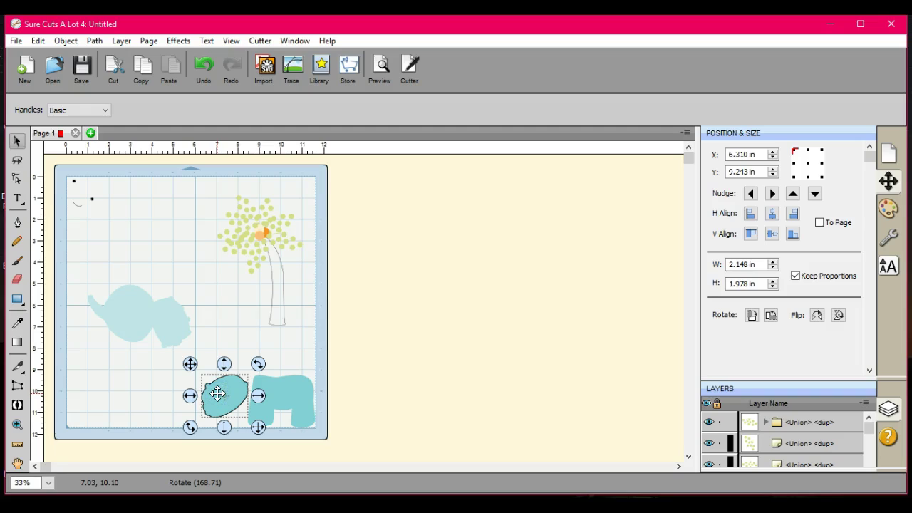